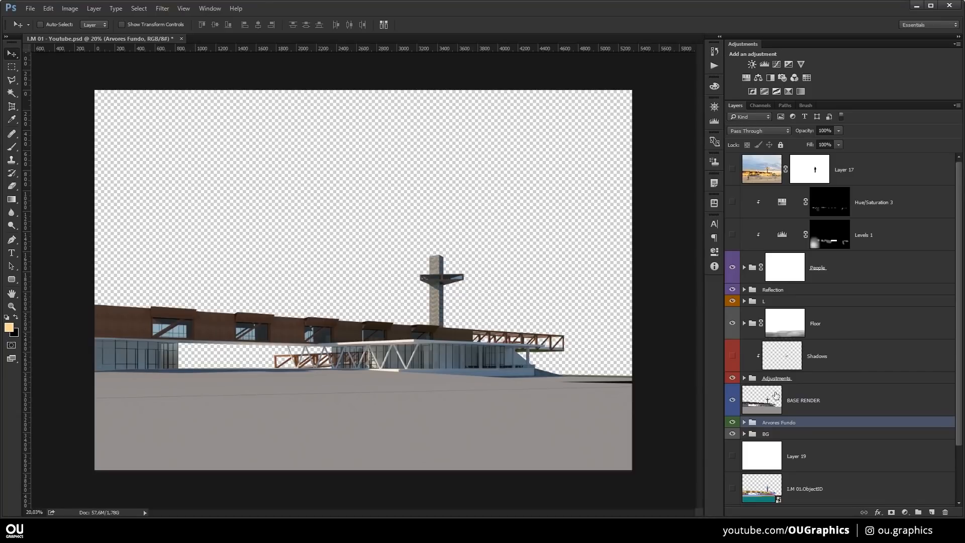
Review the ObjectID, Normals and RenderID passes one at a time with BASE RENDER hidden, and show BASE RENDER again.
scroll(774, 397, "down", 2)
left_click(732, 425)
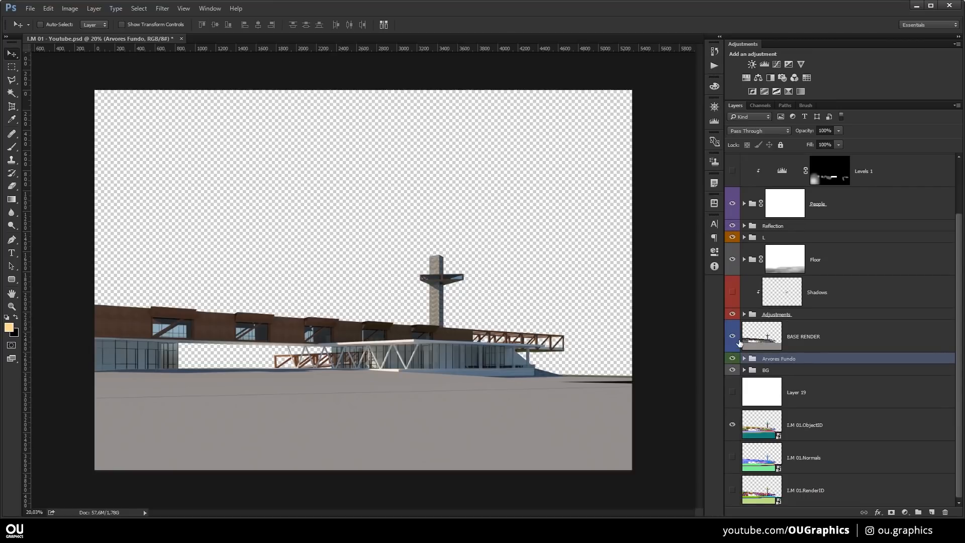
left_click(731, 336)
left_click(732, 424)
left_click(732, 458)
left_click(732, 458)
left_click(733, 488)
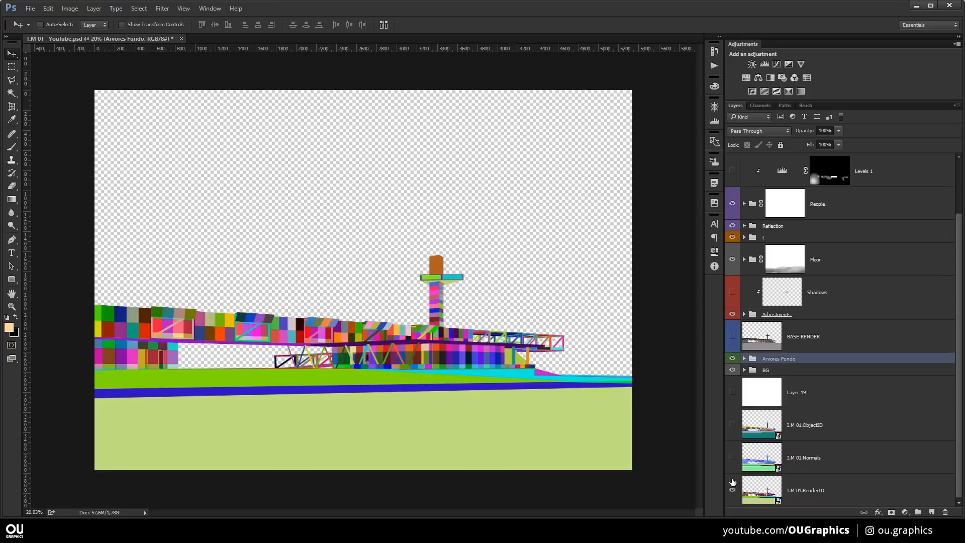
left_click(732, 487)
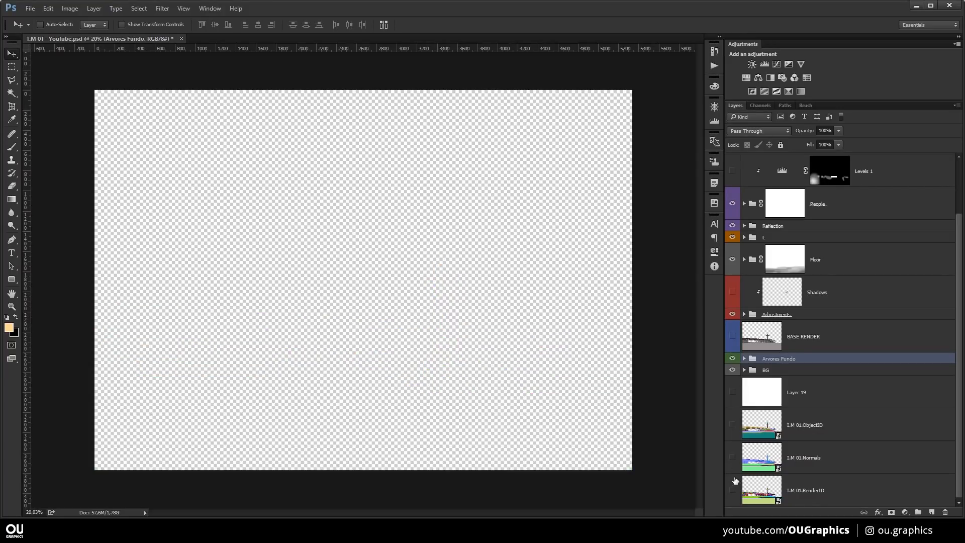
left_click(732, 336)
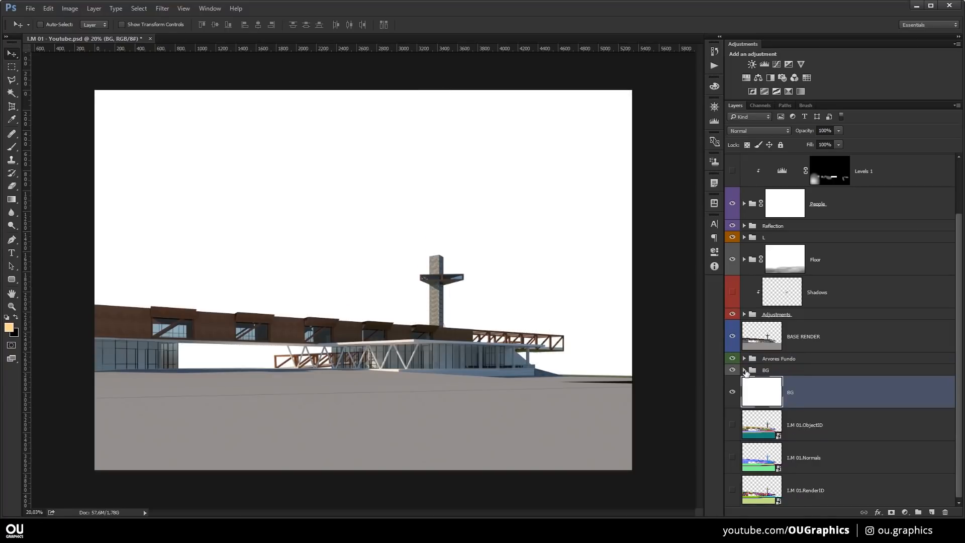
Expand the BG group and make its Gradient and Sky (Soft light) layers visible.
left_click(744, 370)
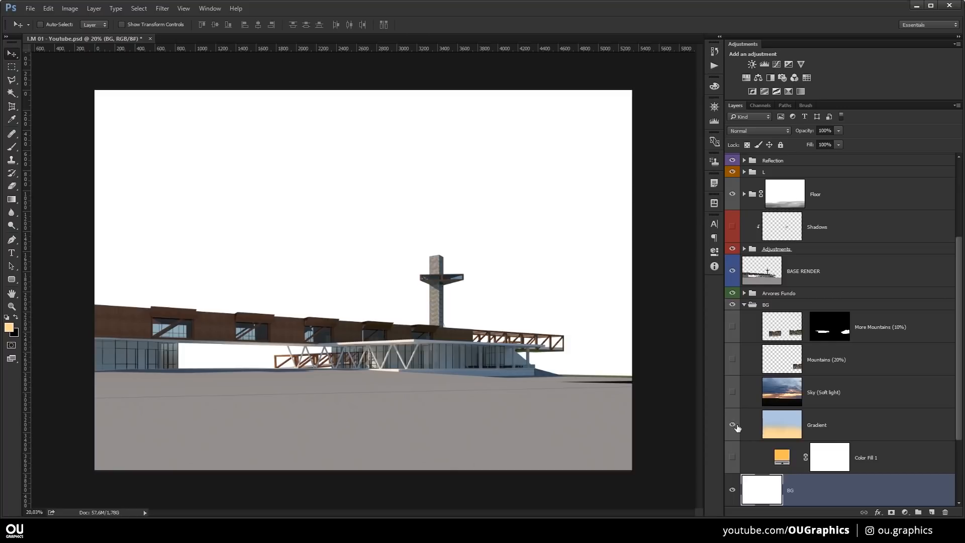
left_click(732, 425)
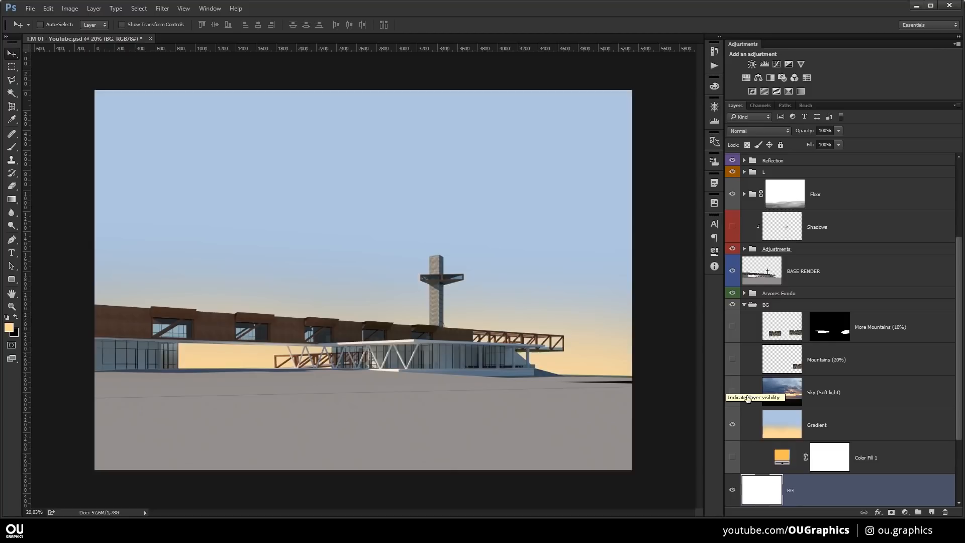
left_click(763, 400)
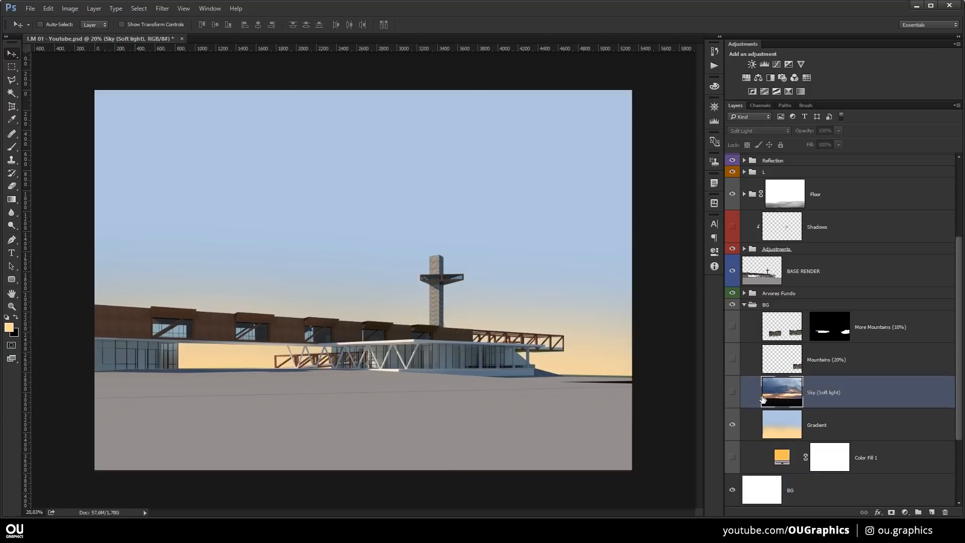
left_click(732, 394)
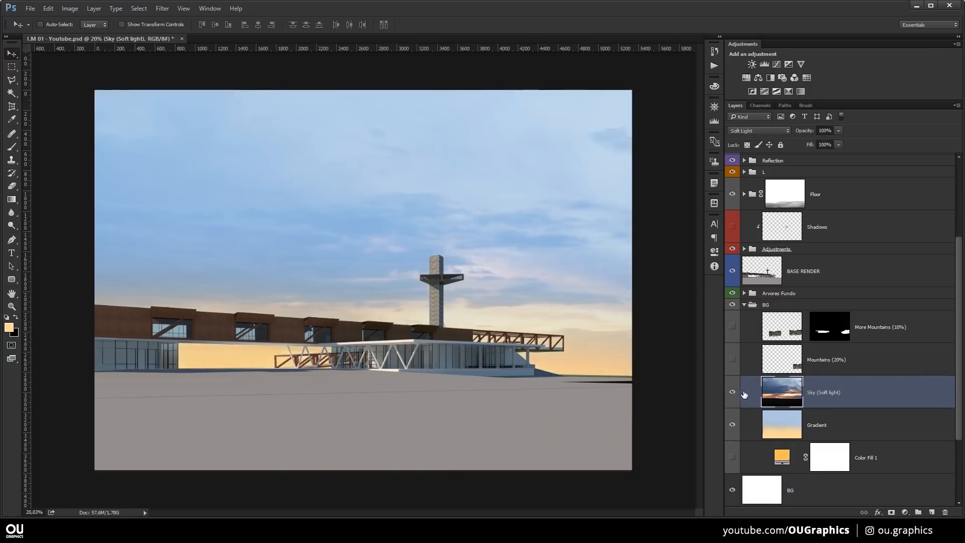
Preview the Sky layer in Normal blend mode and set it back to Soft Light.
left_click(746, 131)
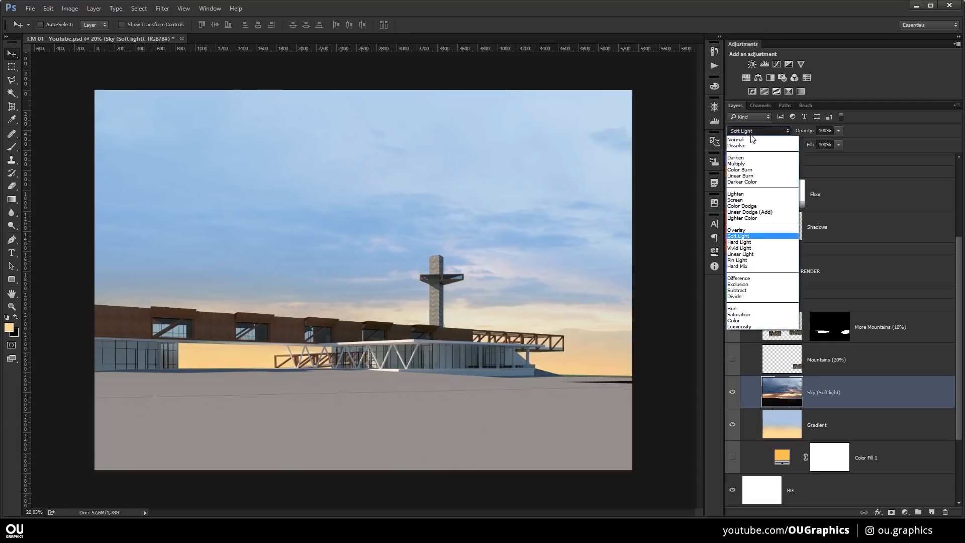
left_click(752, 140)
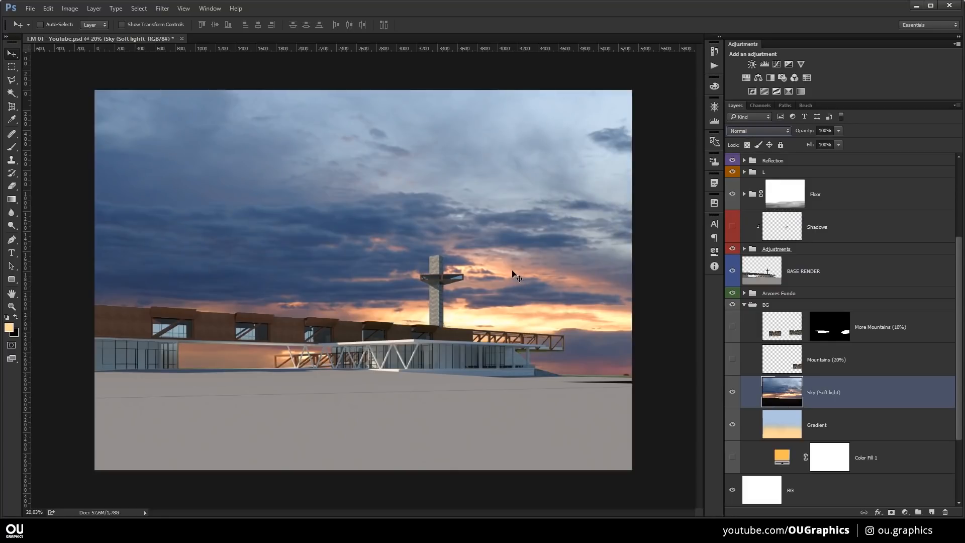
left_click(742, 131)
left_click(760, 237)
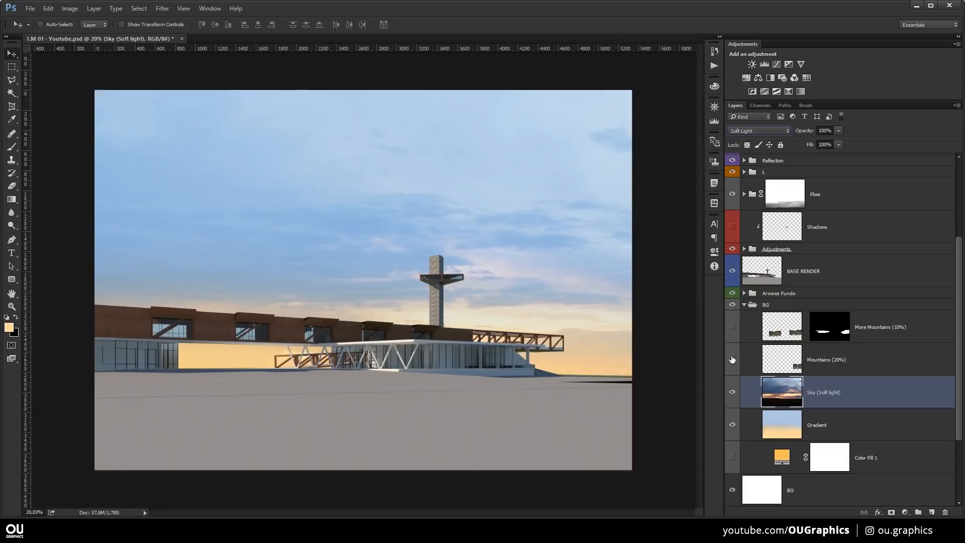
Make the Mountains (20%) and More Mountains (10%) layers visible and check the opacity of each.
left_click_drag(733, 359, 733, 327)
left_click(791, 332)
left_click(807, 361)
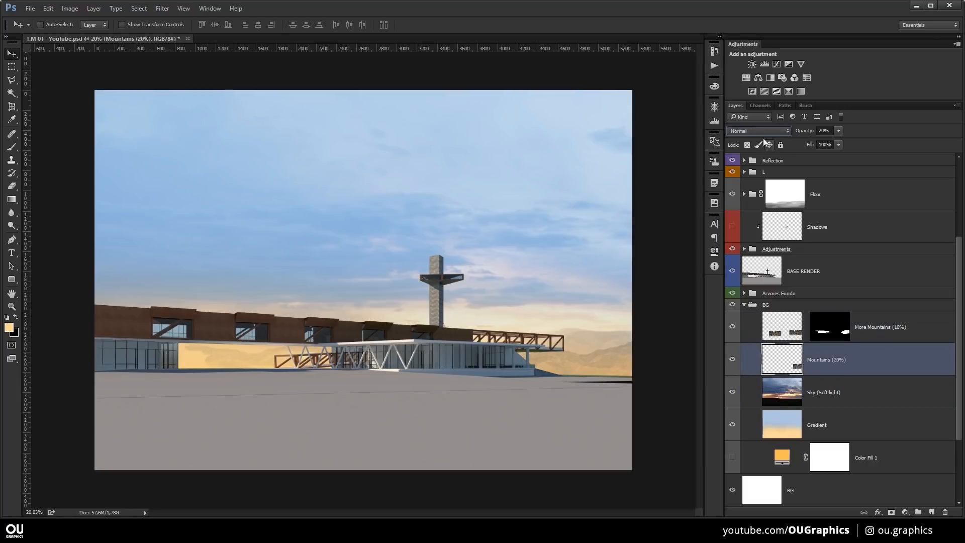
left_click(884, 330)
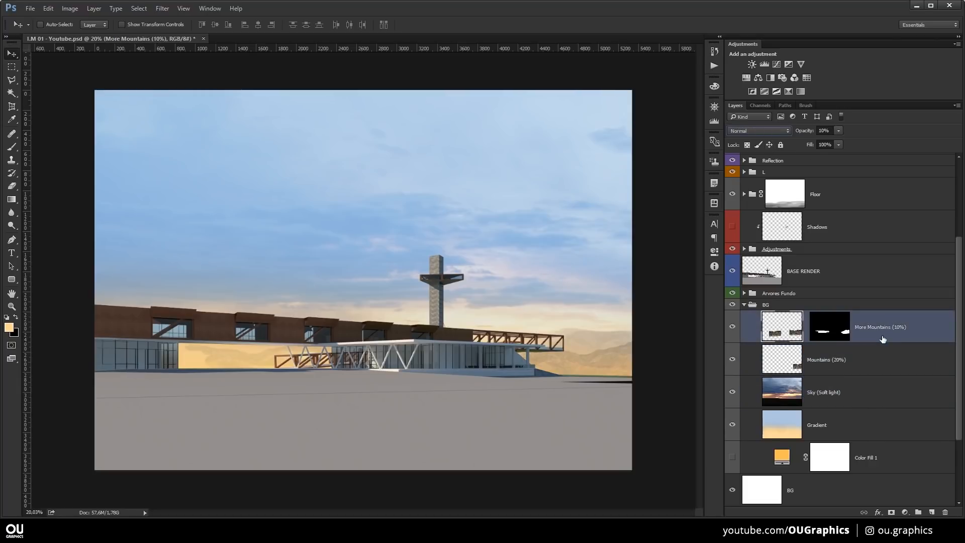
left_click(731, 327)
left_click(727, 329)
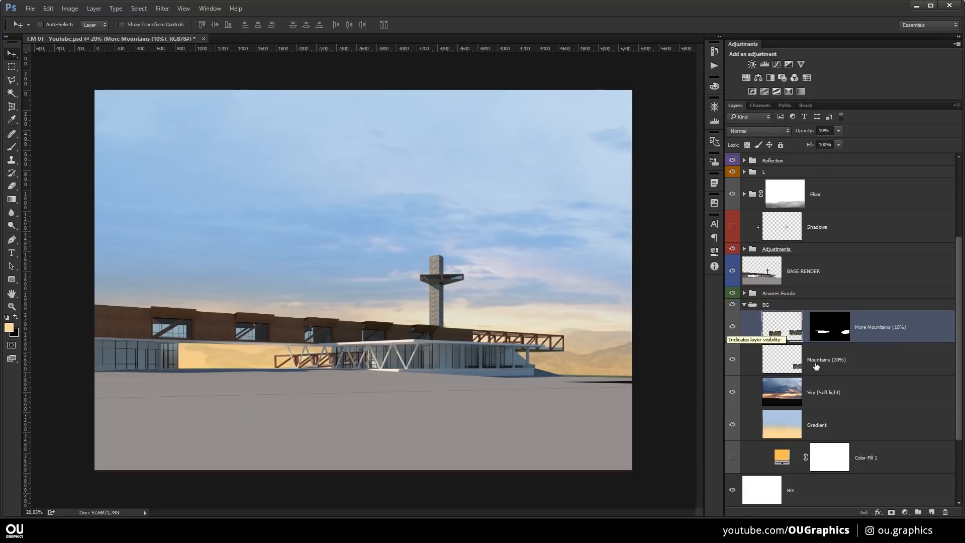
Preview the Mountains (20%) layer at 100% opacity and return it to 20%.
left_click(817, 366)
left_click(838, 130)
left_click_drag(848, 143, 890, 140)
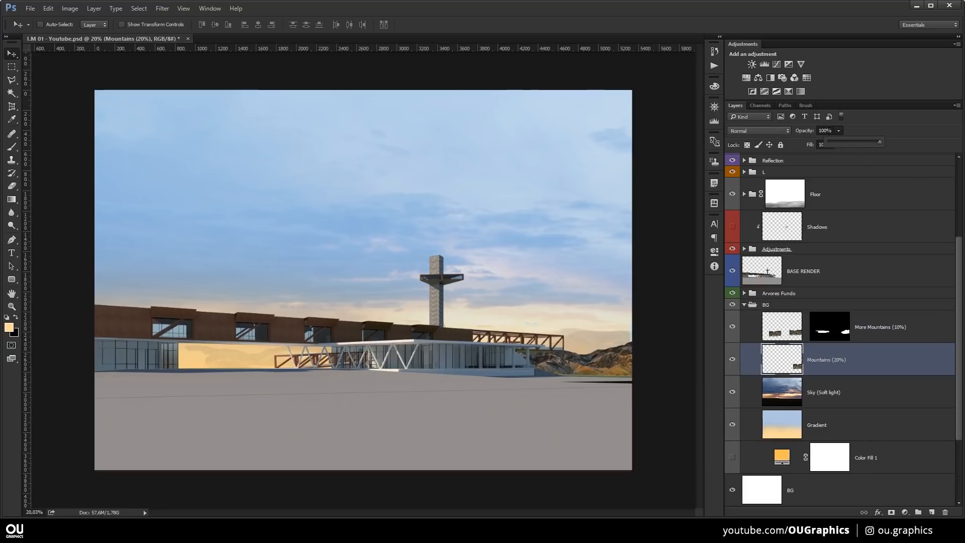
left_click(815, 131)
key("2")
key("Return")
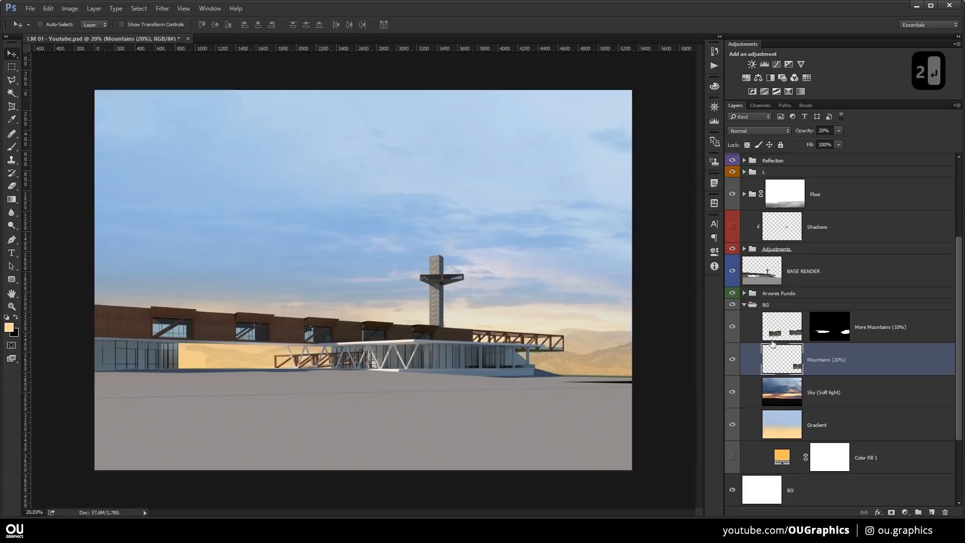
Collapse the BG group and rename the Arvores Fundo group as Background Trees.
left_click(759, 304)
left_click(744, 305)
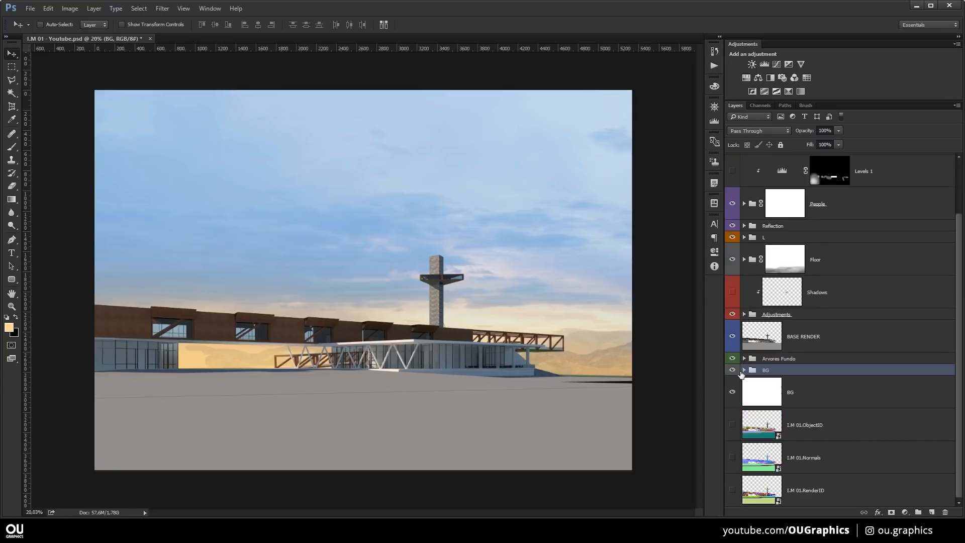
double_click(779, 358)
type("T")
key("BackSpace")
key("Delete")
type("Back")
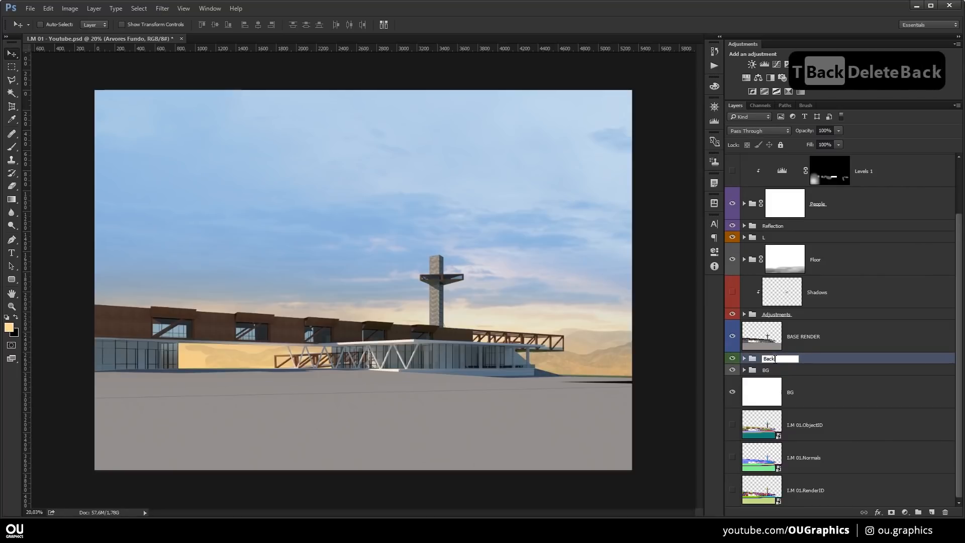
type("ground Trees")
key("Return")
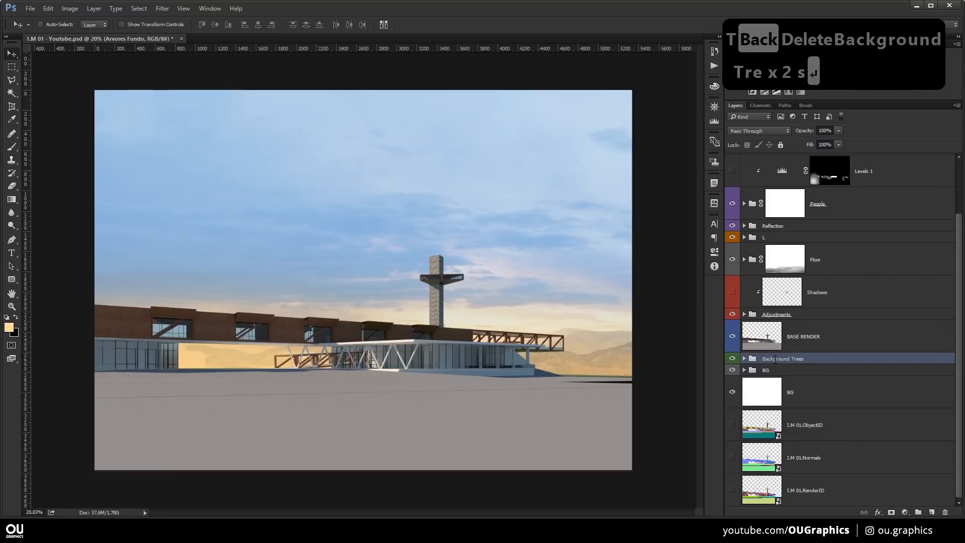
Expand the Background Trees group and show its Trees and Gradient Map 1 copy layers, keeping the gradient map in Color blend mode.
left_click(745, 359)
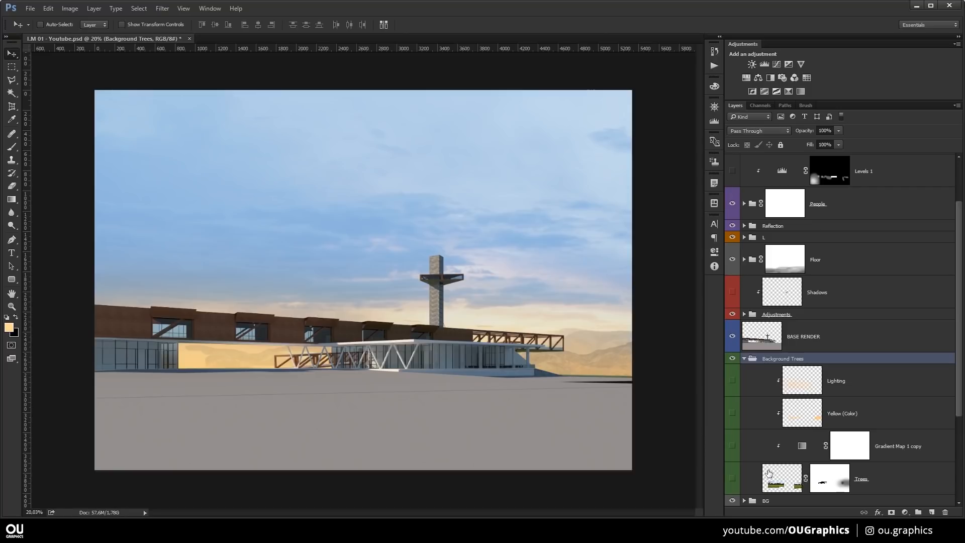
left_click(732, 480)
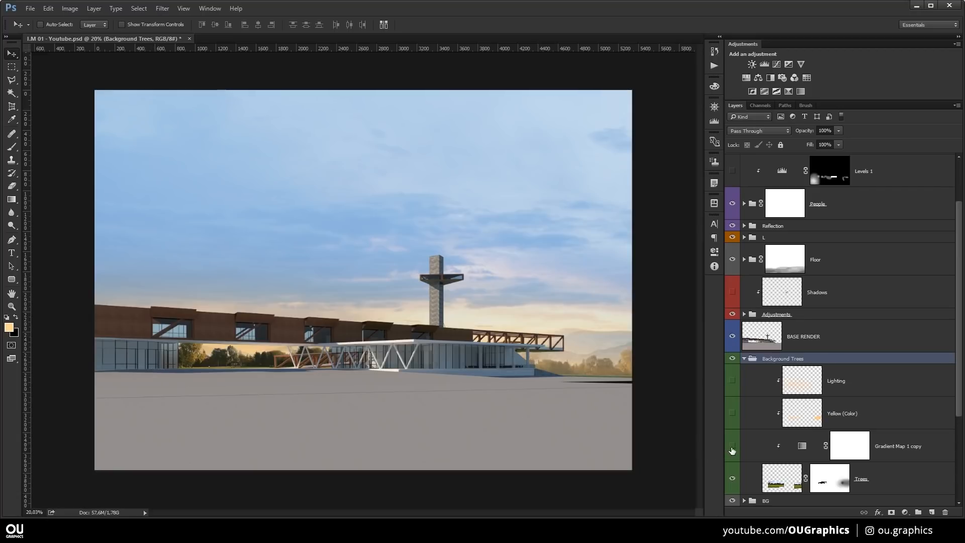
left_click(902, 449)
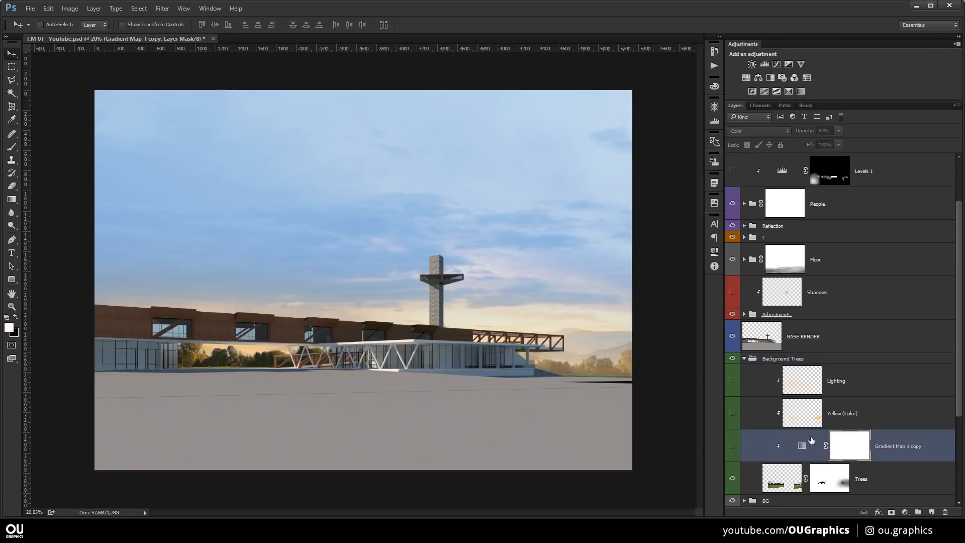
left_click(733, 445)
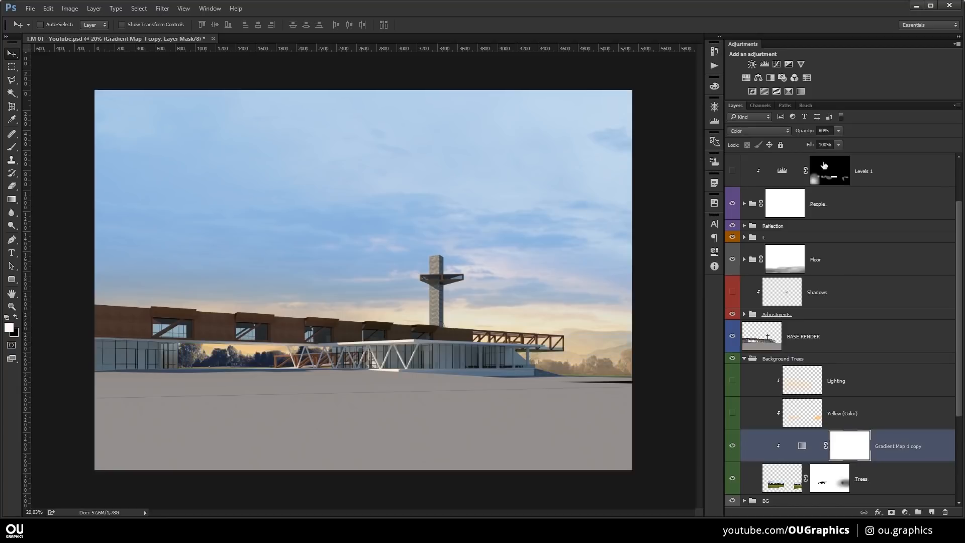
left_click(763, 130)
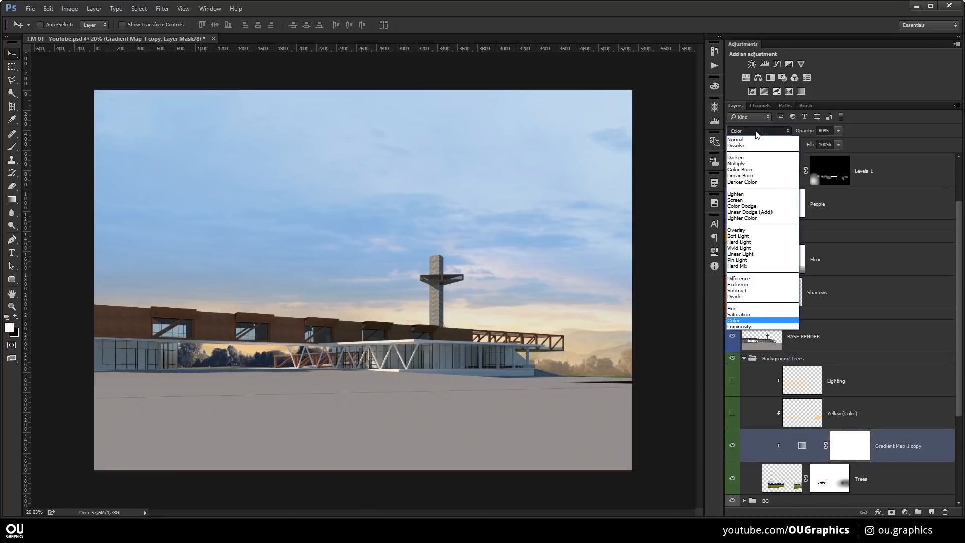
left_click(747, 320)
Inspect the gradient colors used by the Gradient Map 1 copy adjustment without changing them.
left_click(802, 445)
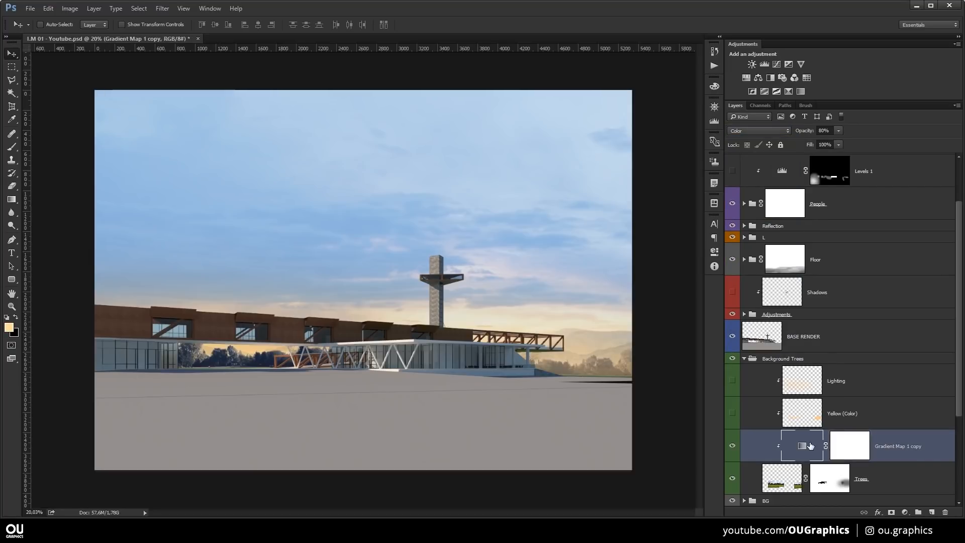
double_click(810, 445)
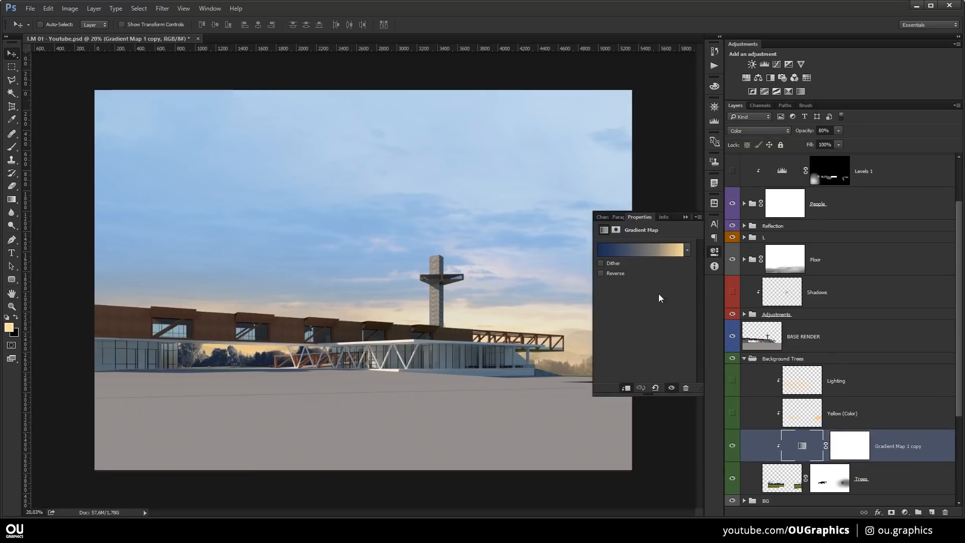
left_click(675, 250)
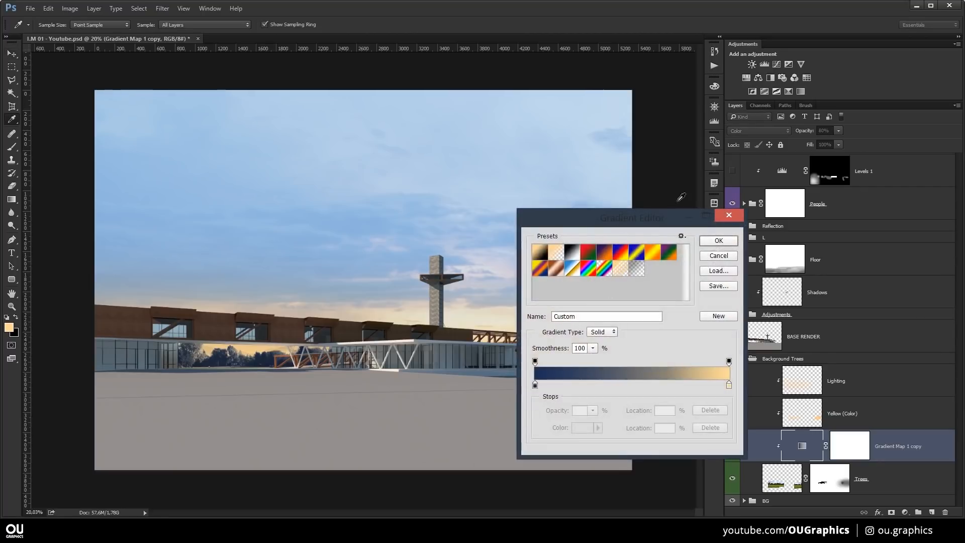
left_click(724, 217)
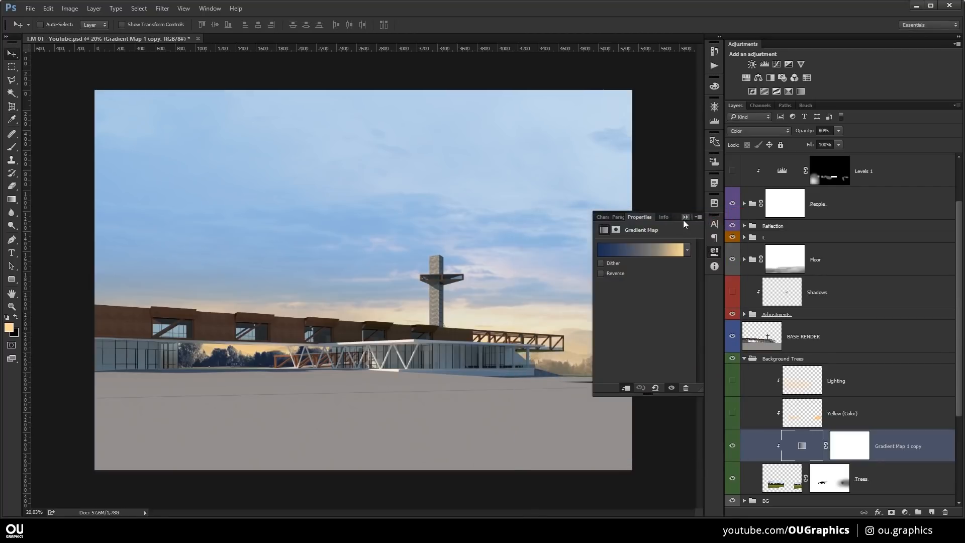
left_click(685, 217)
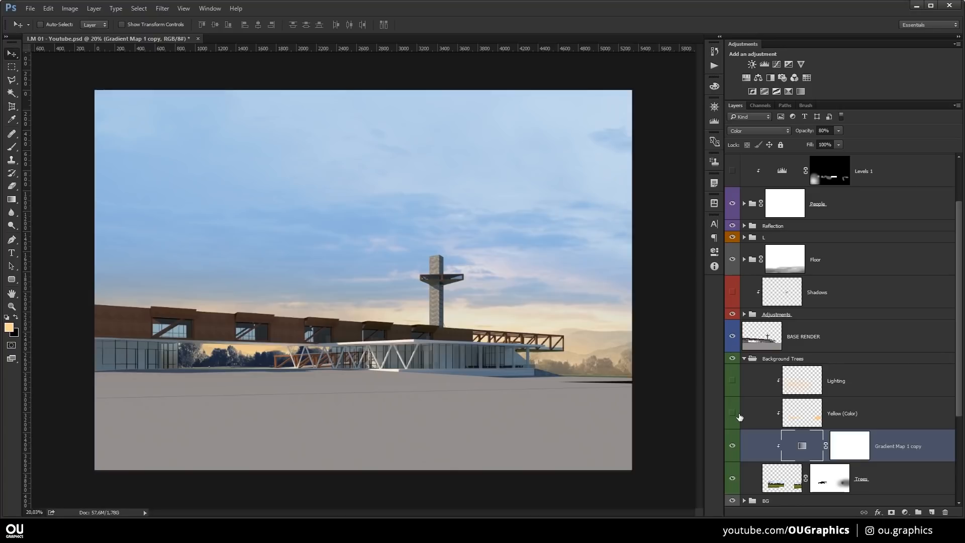
Make the Yellow (Color) and Lighting layers clipped to the background trees visible.
left_click(803, 412)
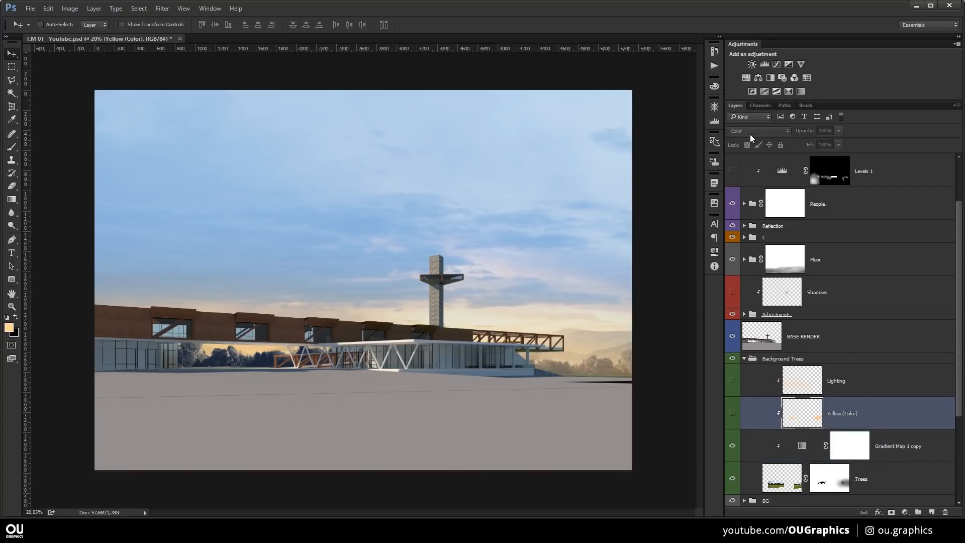
left_click(733, 414)
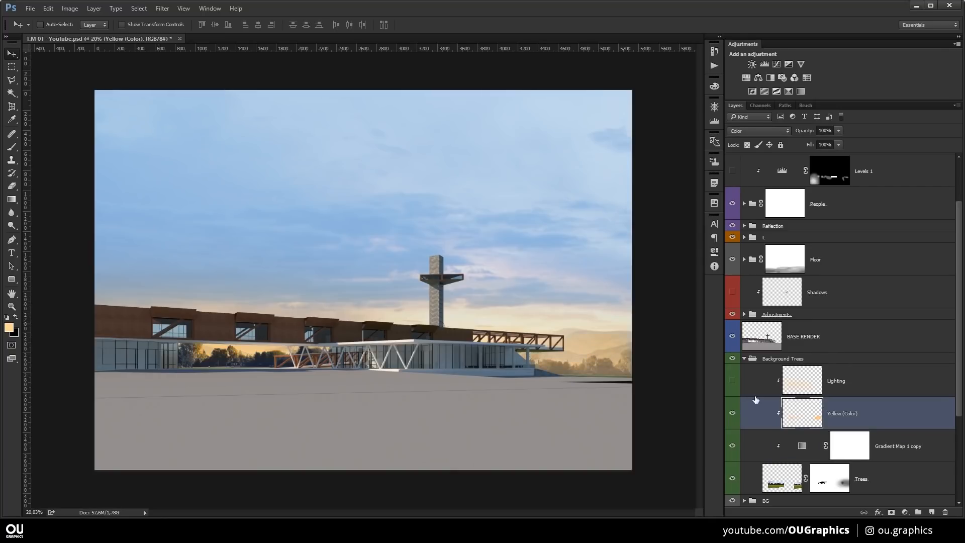
left_click(732, 381)
left_click(787, 382)
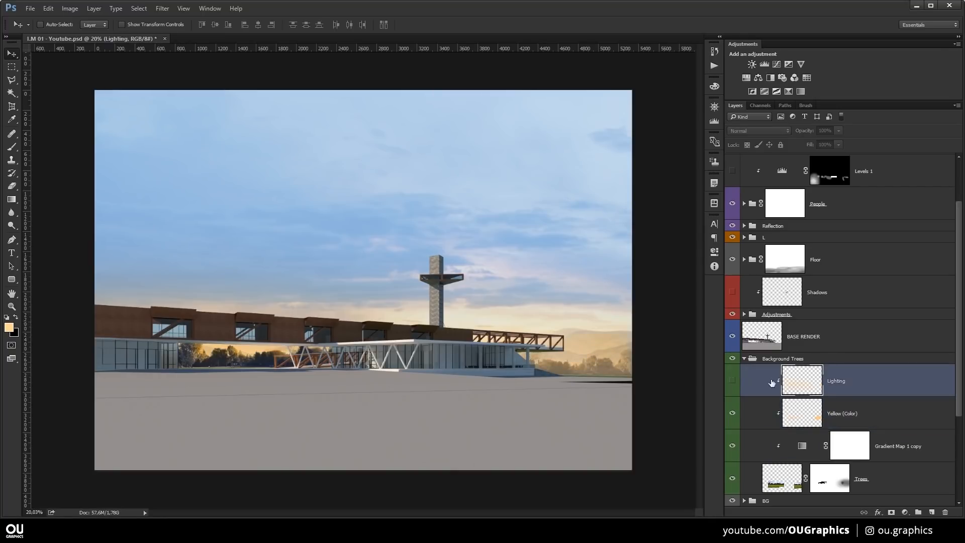
left_click(733, 381)
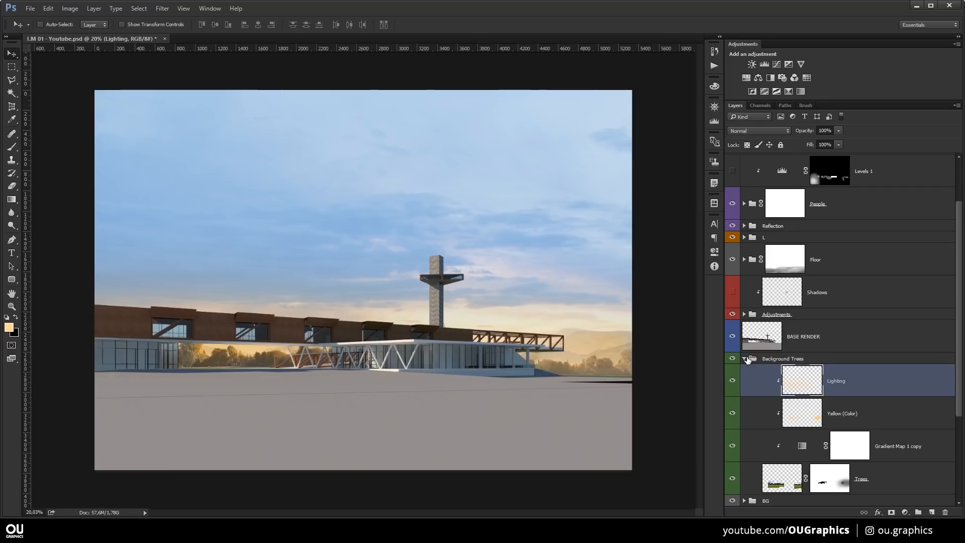
Collapse the Background Trees group and show the Concrete Texture (Left) layer inside the expanded Adjustments group.
left_click(745, 359)
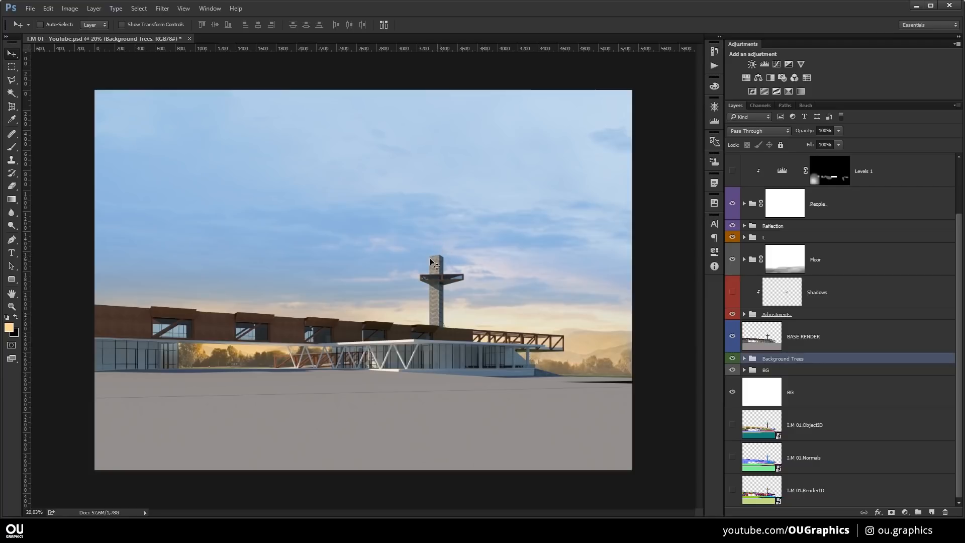
left_click(744, 314)
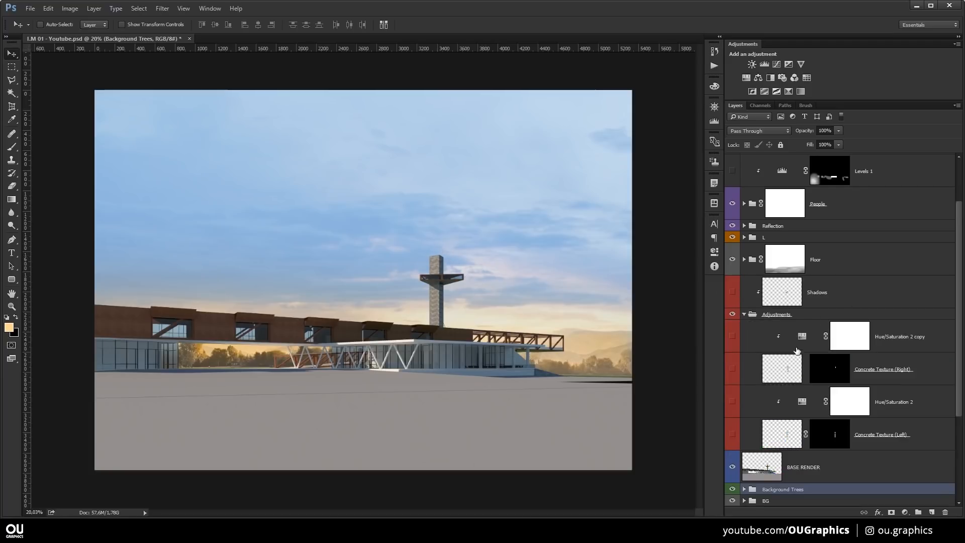
left_click(802, 435)
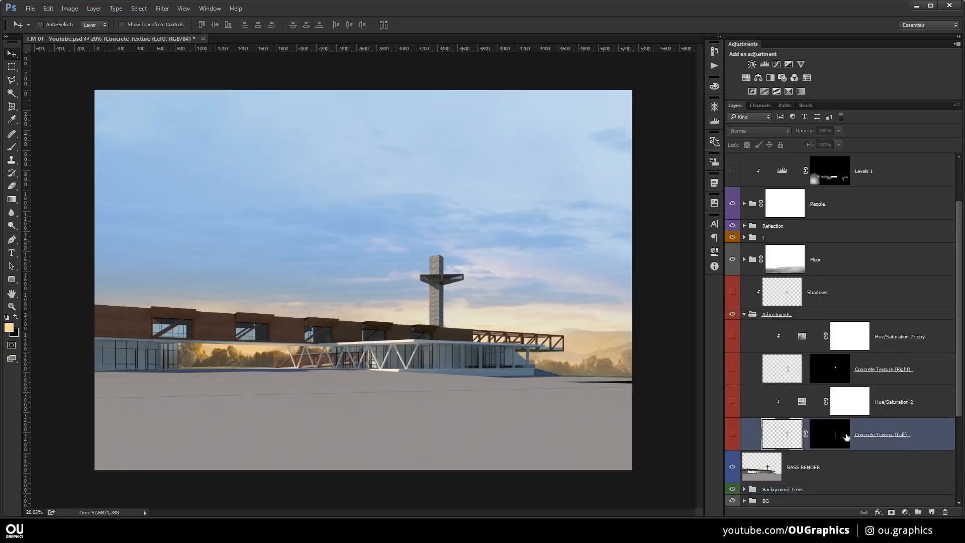
left_click(733, 434)
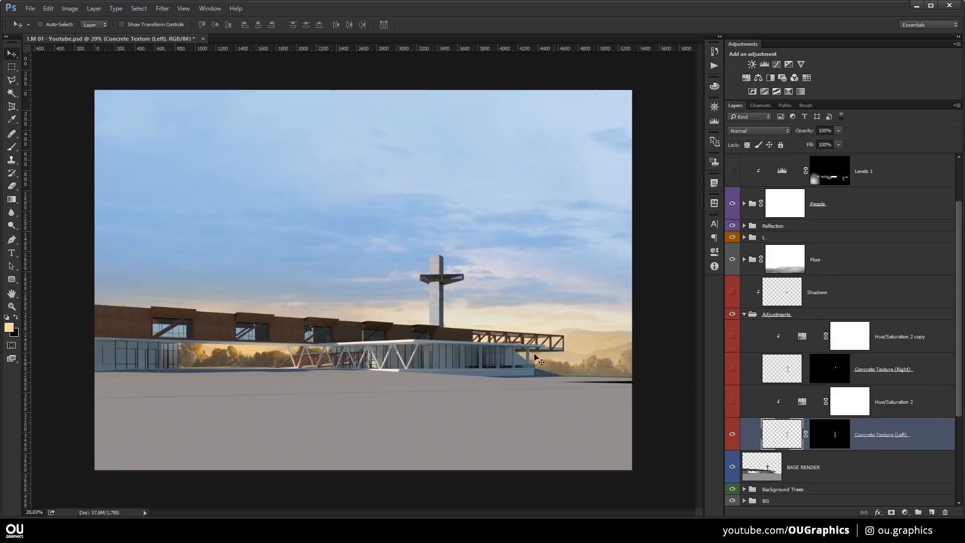
Examine the Concrete Texture (Left) layer's mask on its own against the tower, and return to the normal image view.
scroll(484, 265, "up", 9)
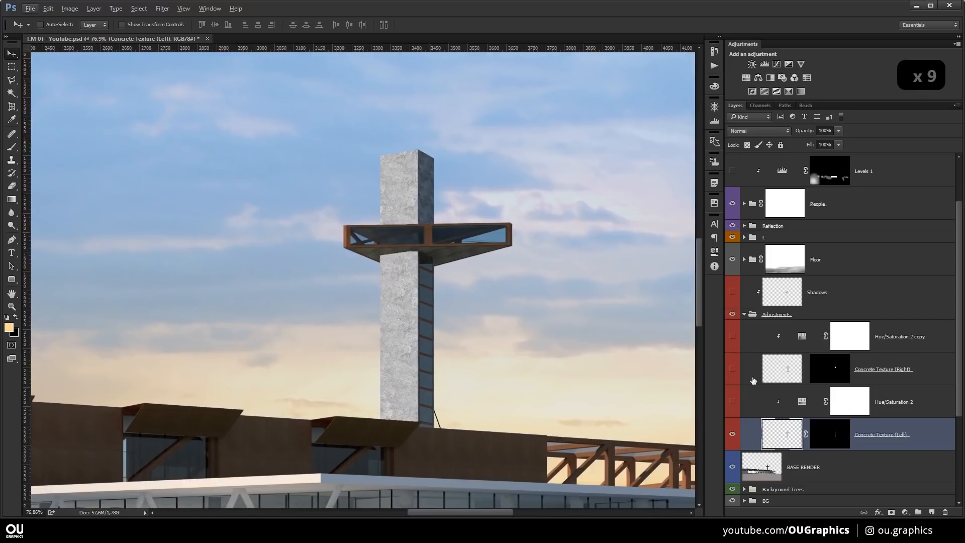
key("ctrl+d")
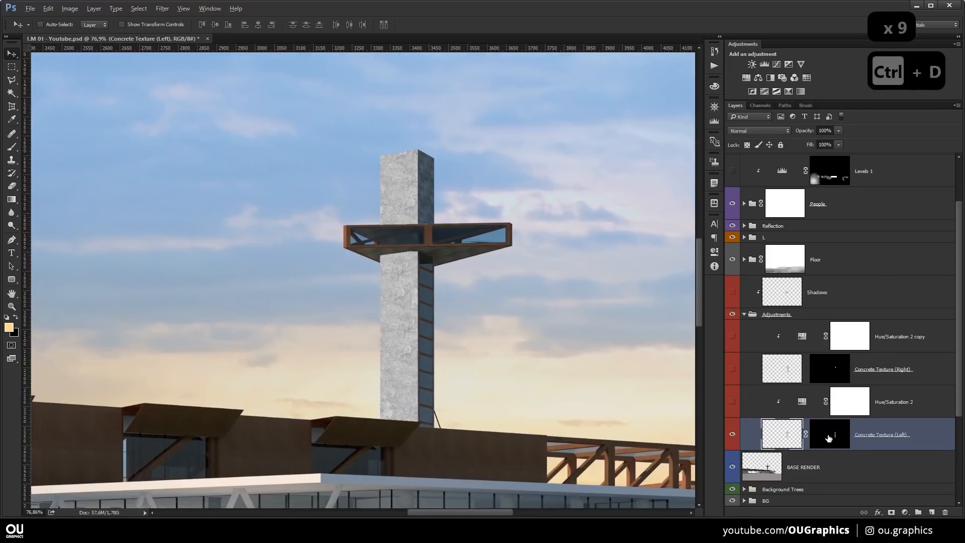
left_click(827, 436, "alt")
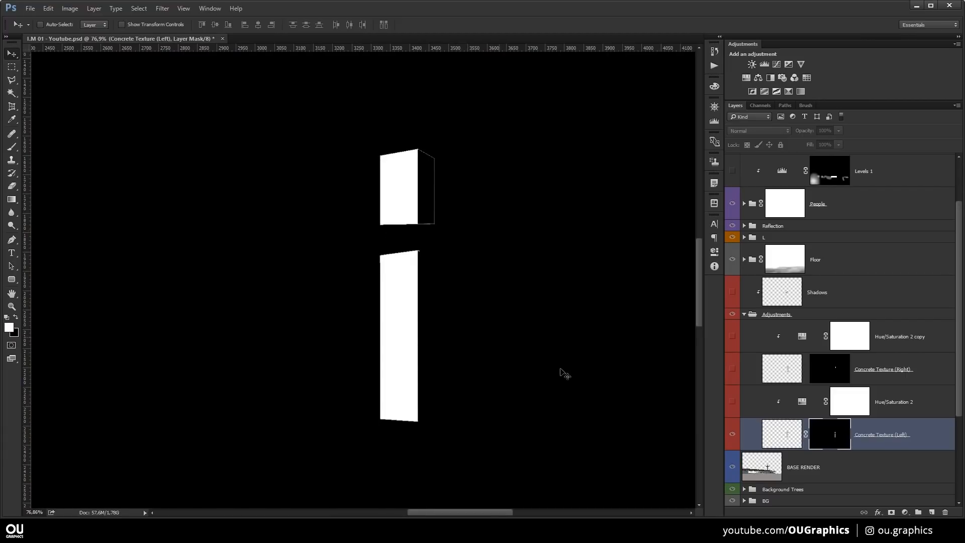
left_click(825, 438, "alt")
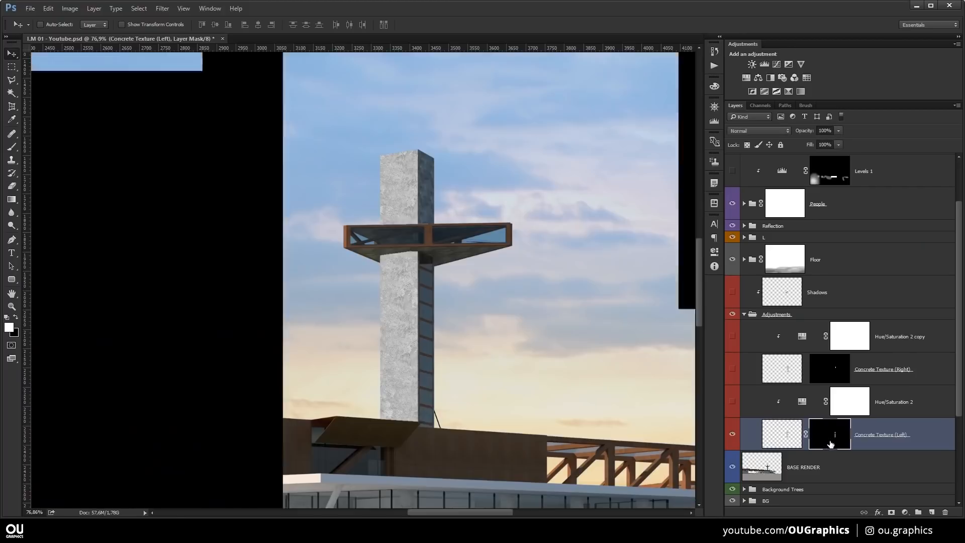
With the Concrete Texture (Left) mask temporarily disabled, duplicate a rectangular patch of concrete several times around the tower's upper part.
left_click(828, 440, "shift")
key("m")
mouse_move(359, 258)
left_mouse_down()
mouse_move(402, 263)
mouse_move(437, 282)
mouse_move(439, 305)
left_mouse_up()
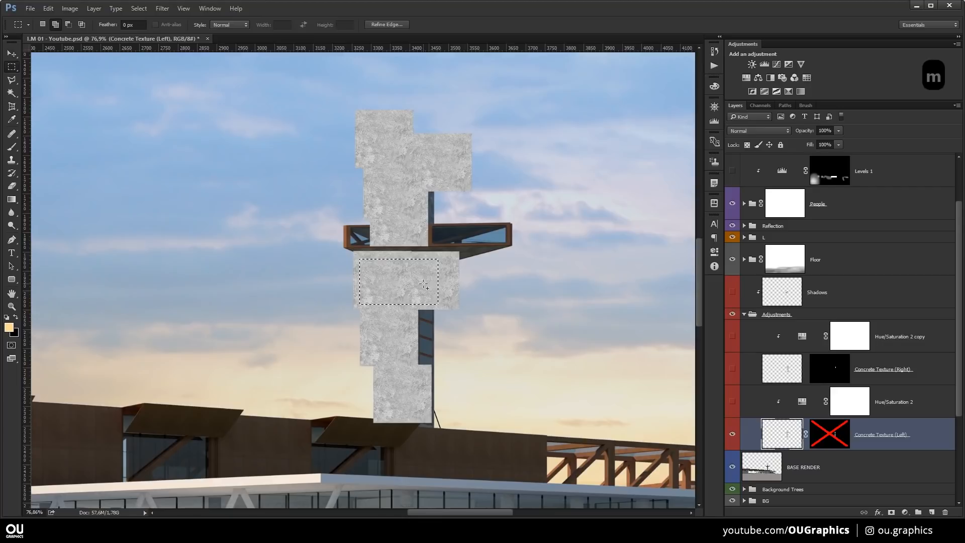
left_click(11, 54)
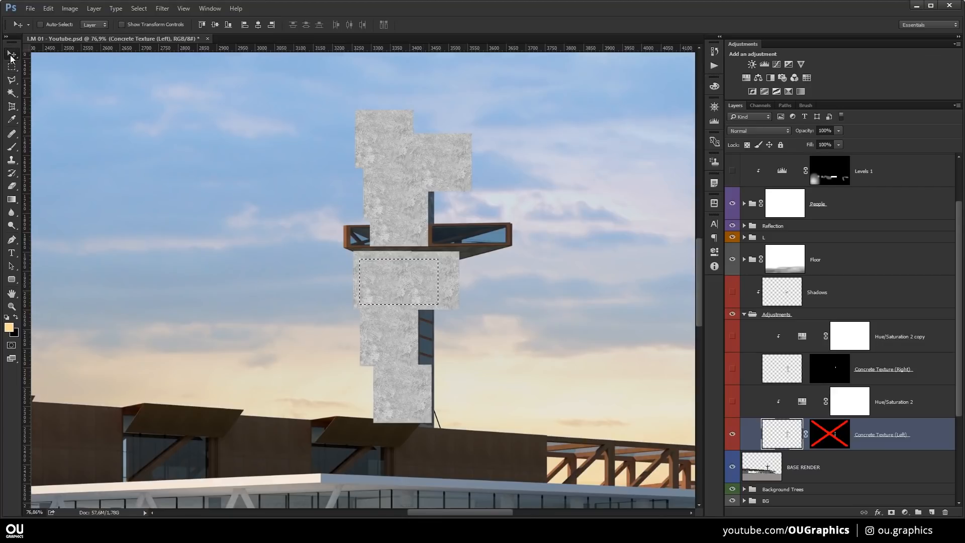
left_click_drag(404, 292, 363, 193)
left_click_drag(350, 173, 322, 138)
left_click_drag(330, 164, 271, 213)
left_click_drag(300, 194, 338, 163)
left_click_drag(321, 177, 491, 126)
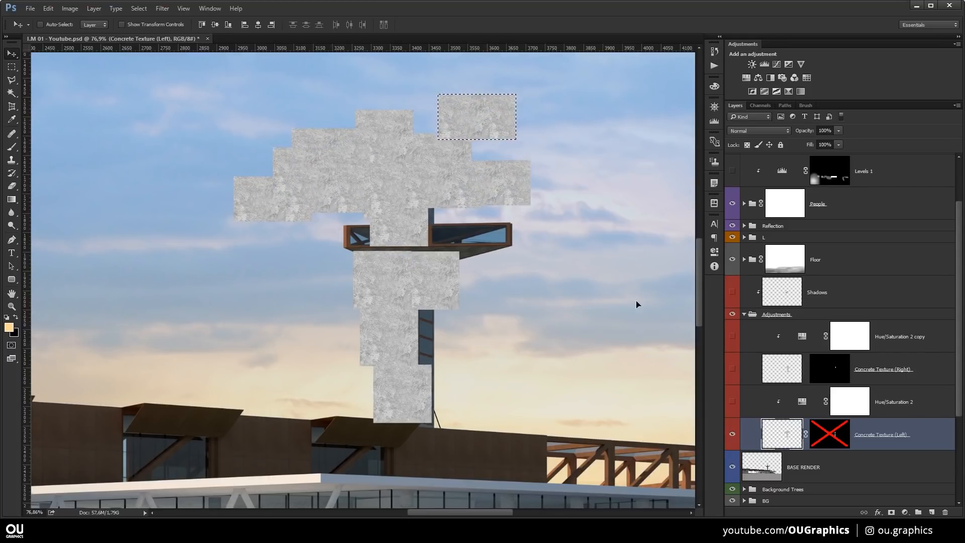
key("ctrl+d")
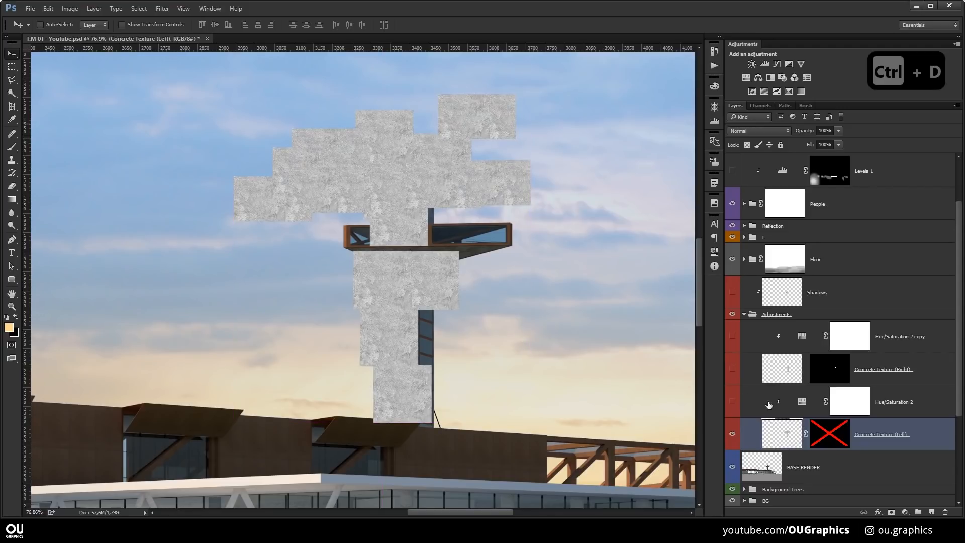
left_click(828, 438, "shift")
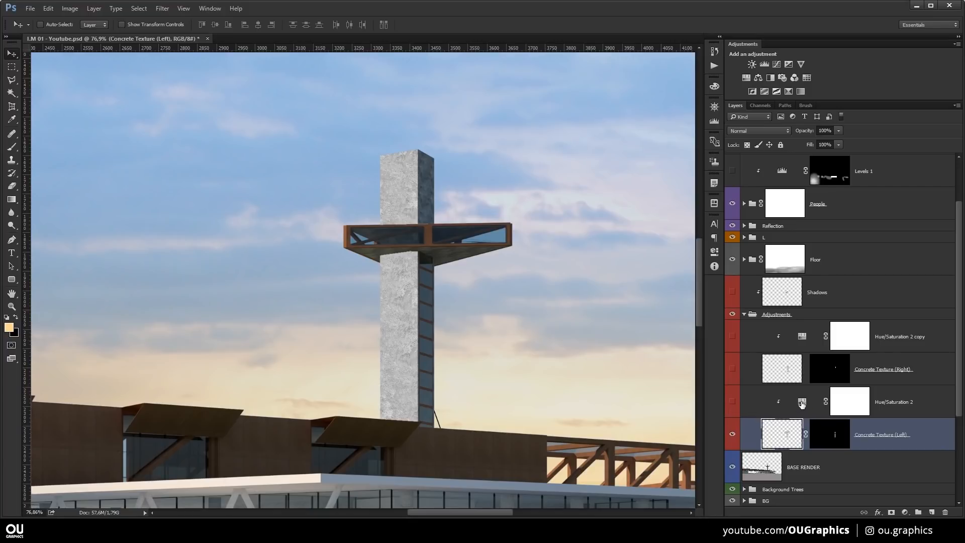
Show the Hue/Saturation 2 adjustment clipped to Concrete Texture (Left) and review its colorize settings.
left_click(915, 403)
left_click(732, 401)
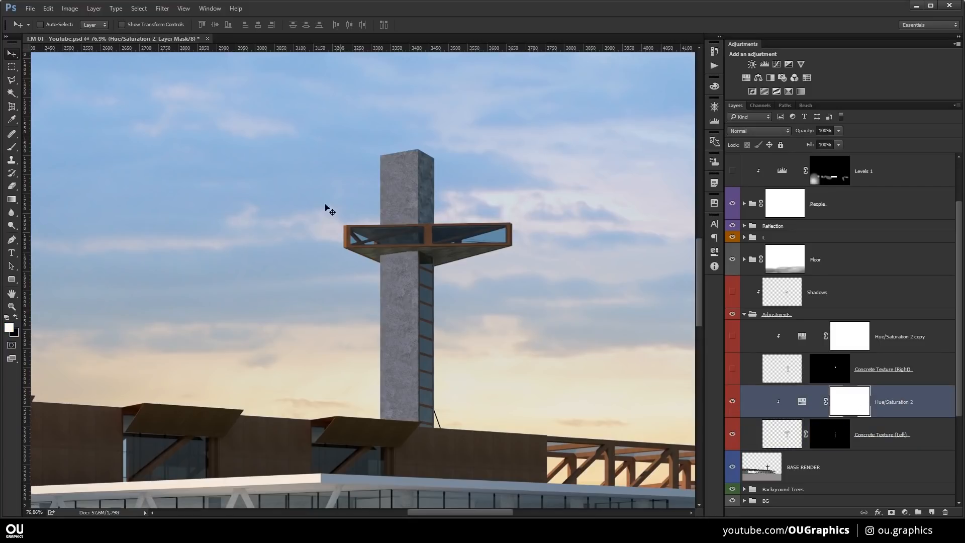
double_click(803, 397)
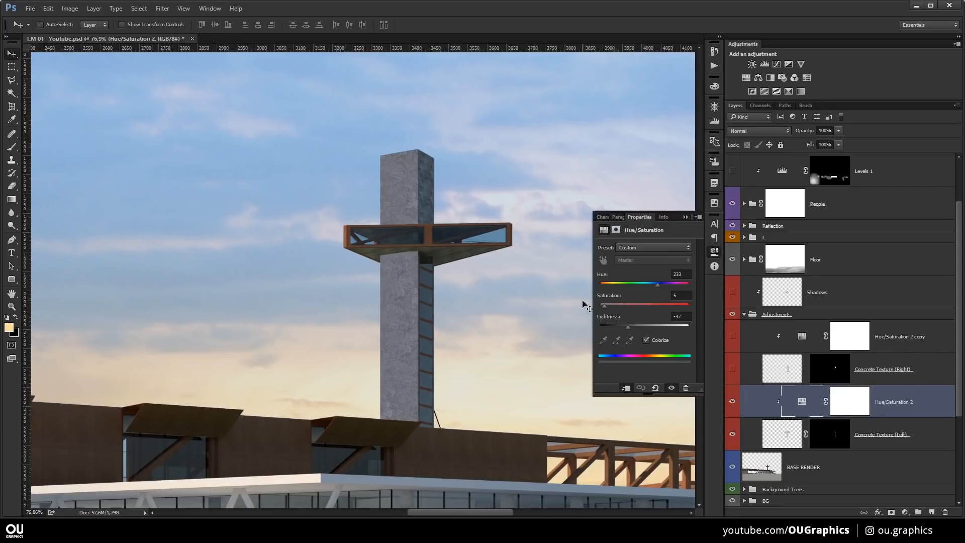
left_click(685, 217)
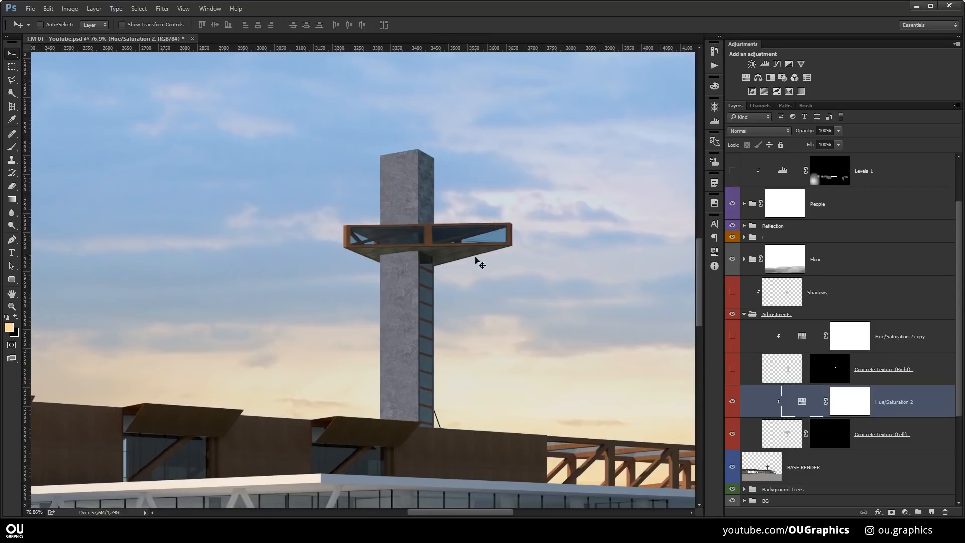
Show the Concrete Texture (Right) layer and check its mask on its own.
scroll(478, 263, "down", 4)
scroll(478, 284, "up", 3)
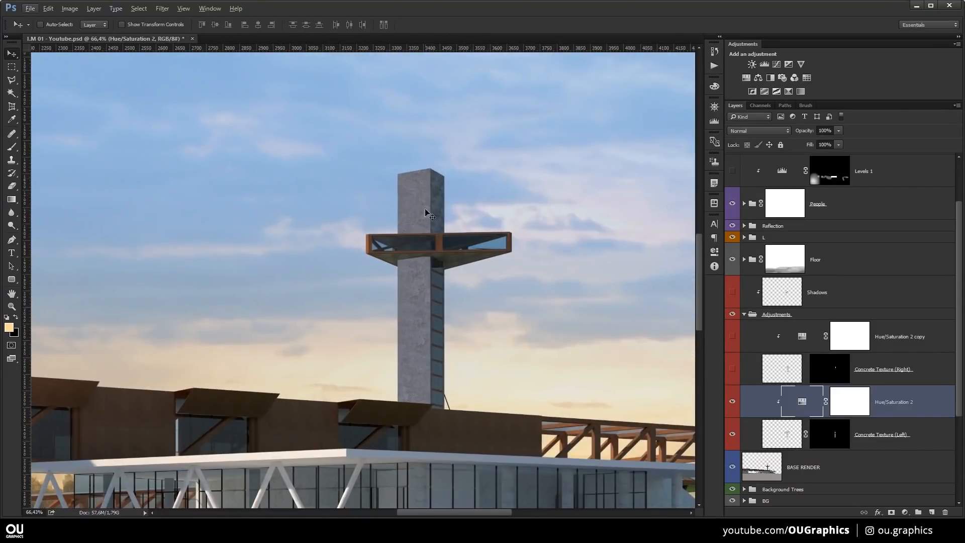
left_click(762, 370)
left_click(733, 367)
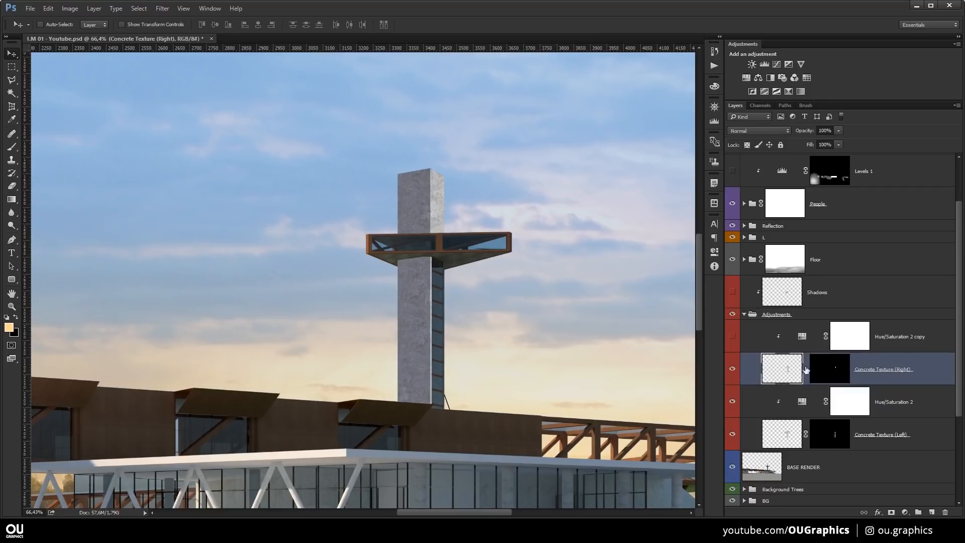
left_click(826, 372)
left_click(828, 370, "alt")
left_click(828, 370, "alt")
Show the Hue/Saturation 2 copy adjustment clipped to the Concrete Texture (Right) layer.
scroll(556, 252, "up", 3)
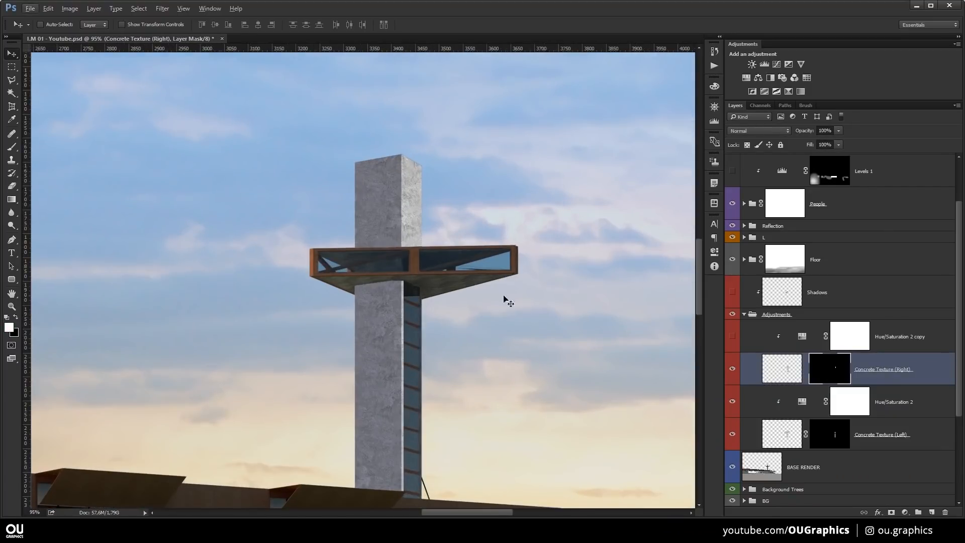
left_click_drag(509, 289, 449, 247)
left_click(733, 336)
left_click(801, 338)
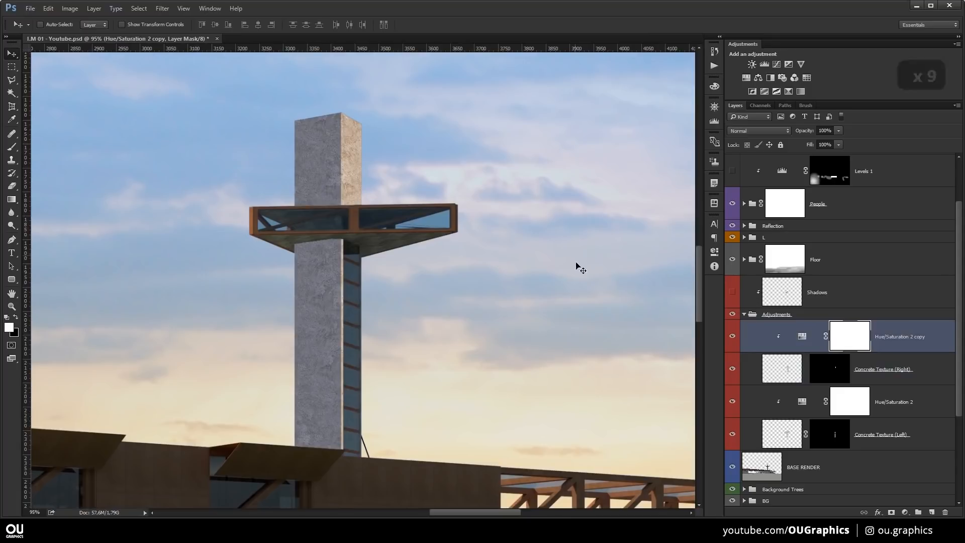
Compare the tower with and without the Adjustments group, leaving the group visible.
left_click_drag(605, 358, 329, 222)
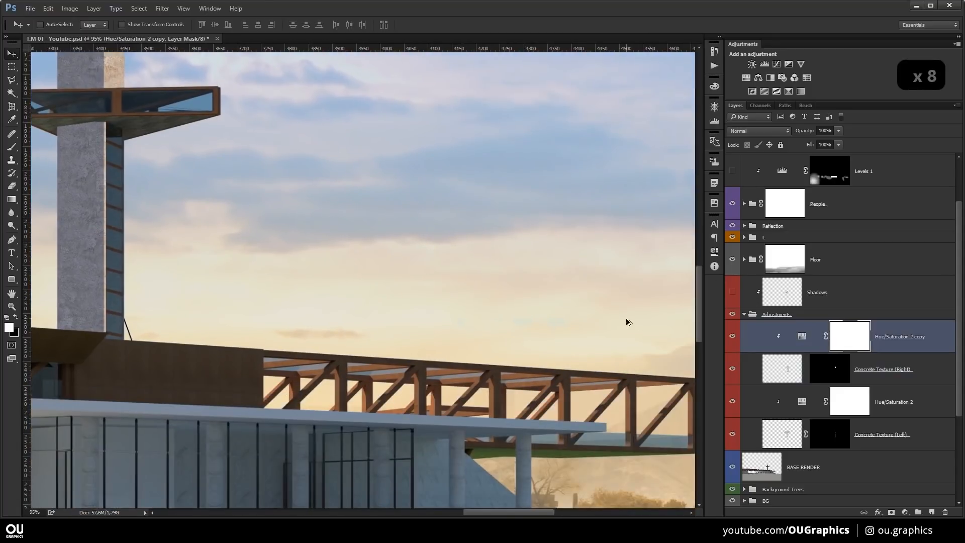
scroll(627, 323, "down", 2)
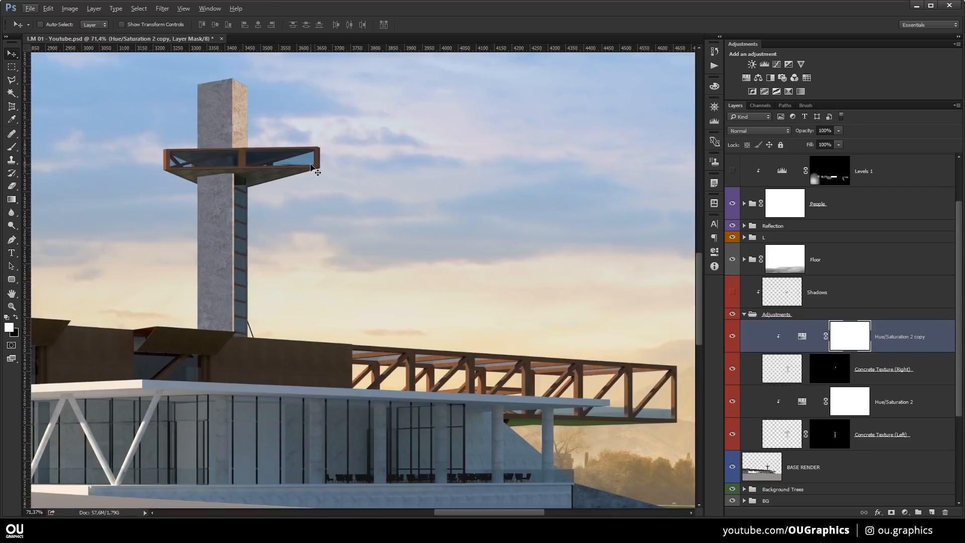
left_click_drag(309, 165, 446, 214)
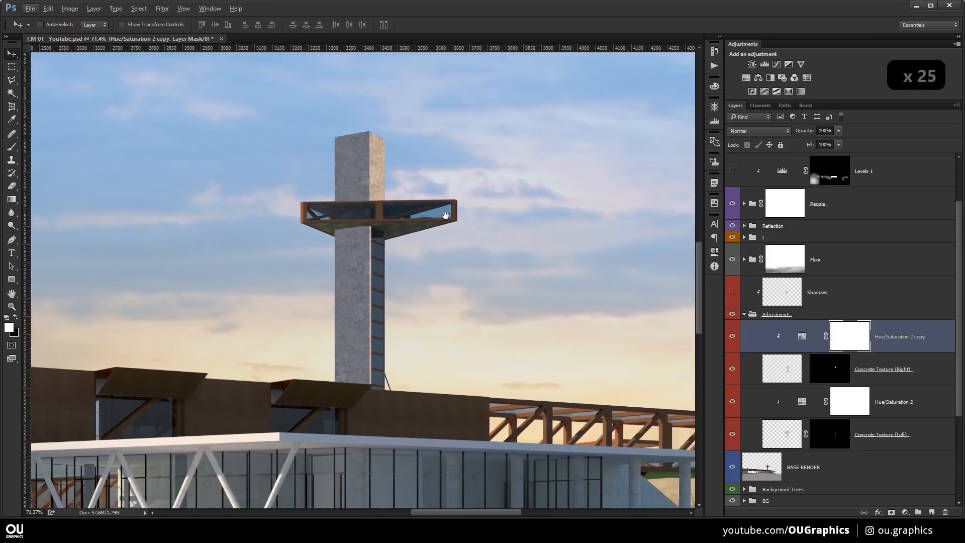
left_click(732, 315)
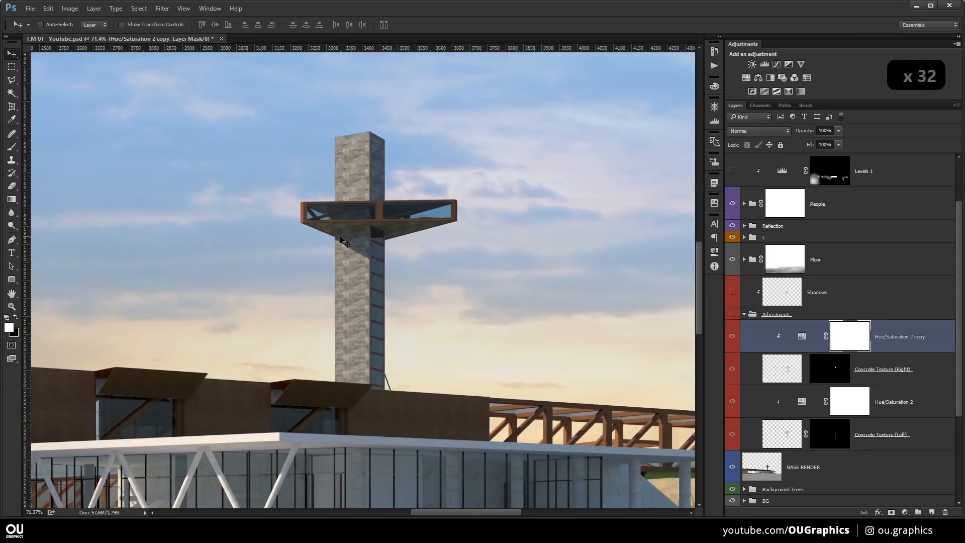
left_click(732, 315)
Show the Shadows layer, keeping it clipped to the Adjustments group.
left_click(757, 291)
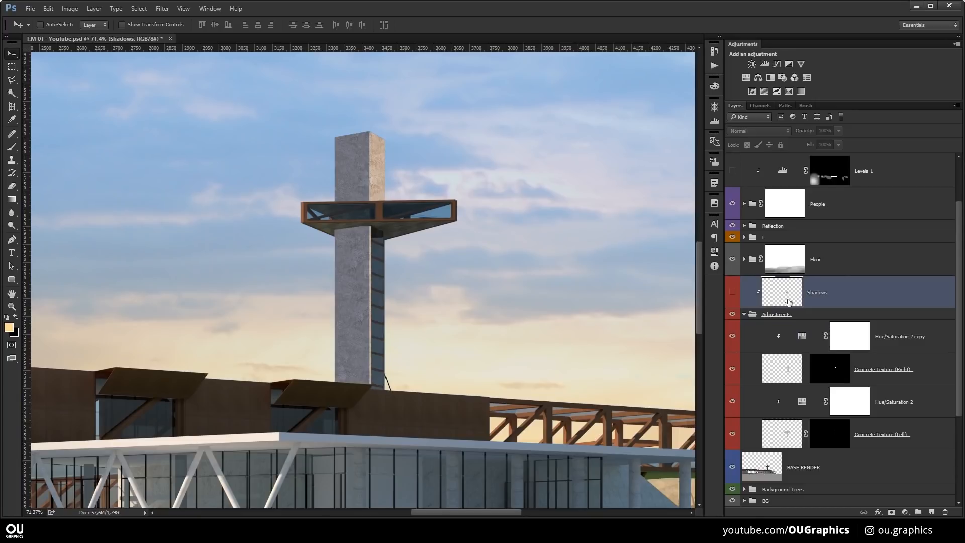
key("ctrl+alt+g")
key("ctrl+alt+g")
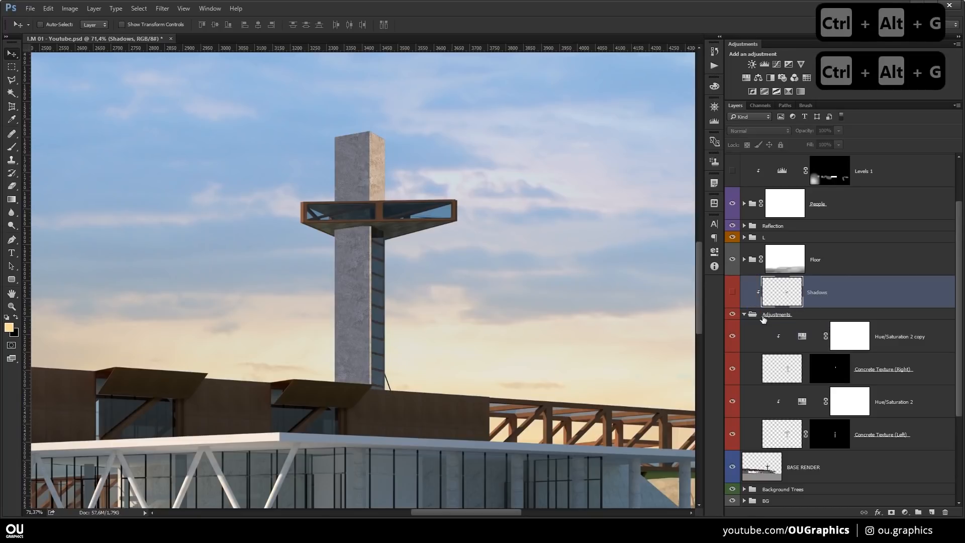
left_click(733, 292)
left_click_drag(370, 236, 402, 234)
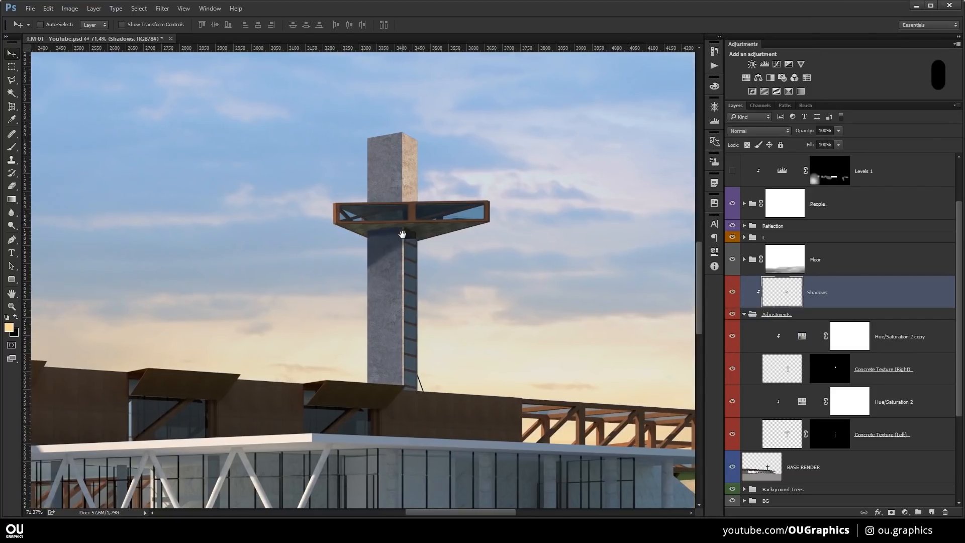
Examine the painted shadow beneath the tower's platform, temporarily releasing the Shadows layer's clipping mask to see its full strokes.
key("b")
scroll(404, 249, "up", 5)
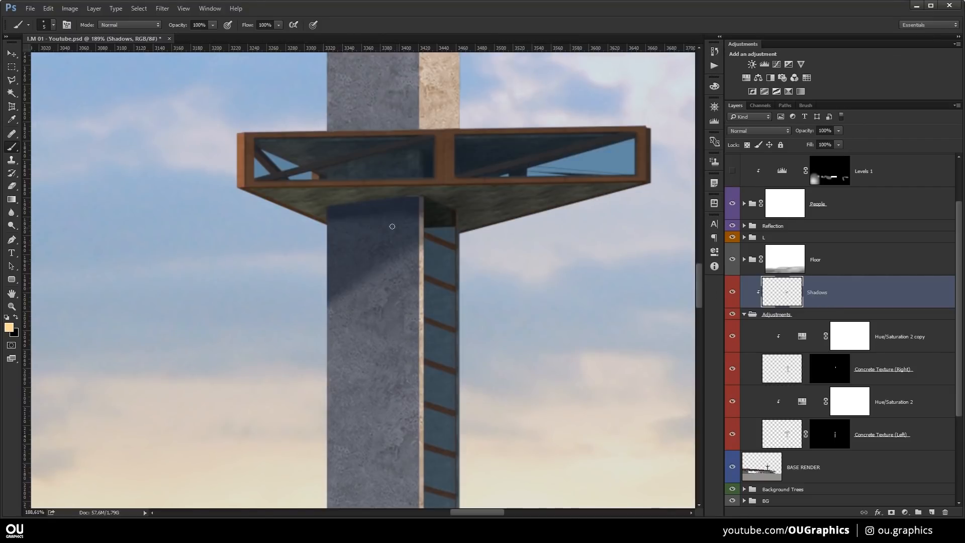
scroll(392, 226, "down", 4)
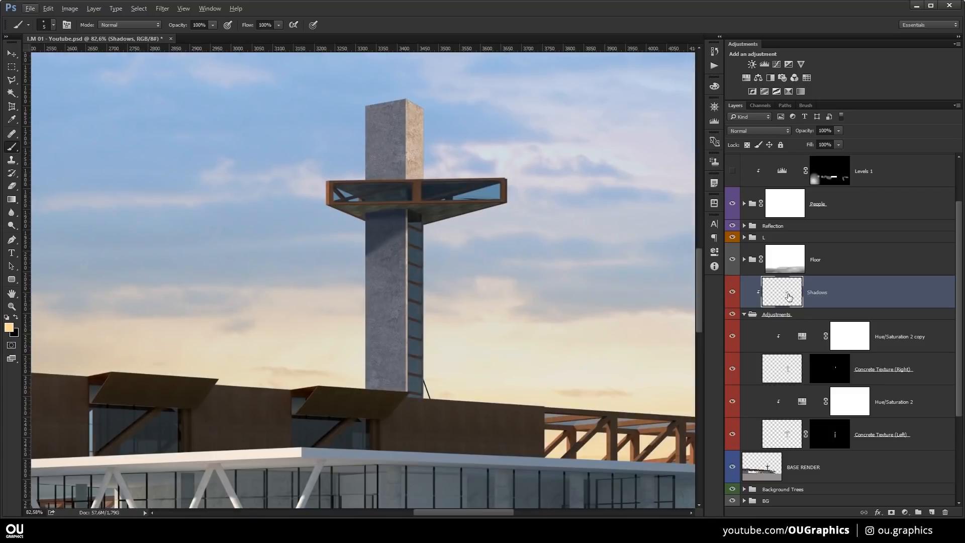
key("ctrl+alt+g")
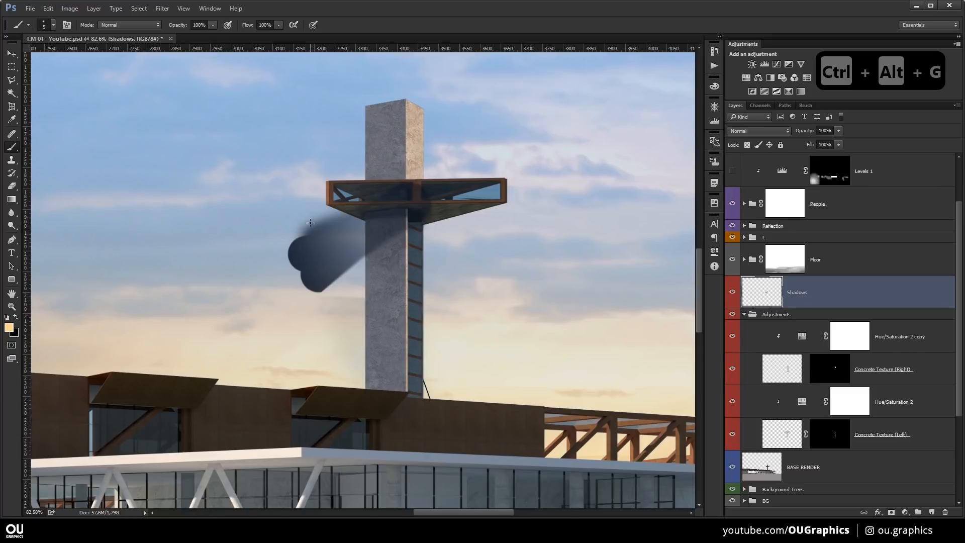
key("ctrl+alt+g")
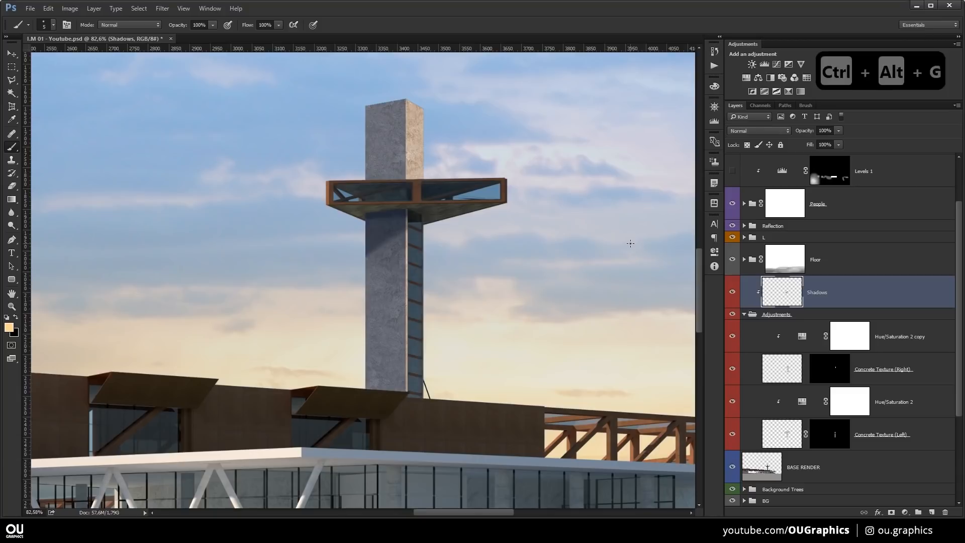
Try brushing black over the tower below the platform on the clipped Shadows layer, and undo the painting.
key("b")
key("x")
left_click_drag(403, 221, 390, 302)
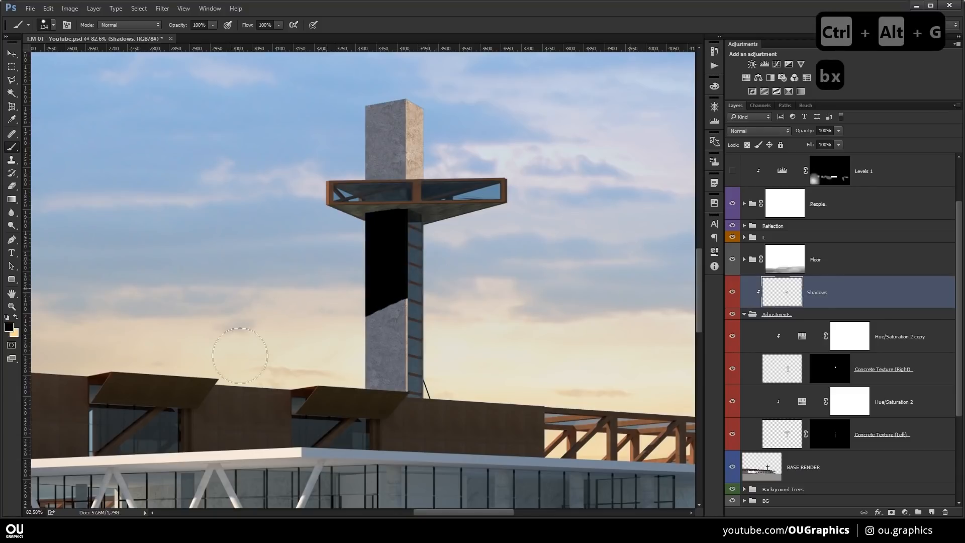
left_click_drag(442, 263, 387, 377)
key("ctrl+z")
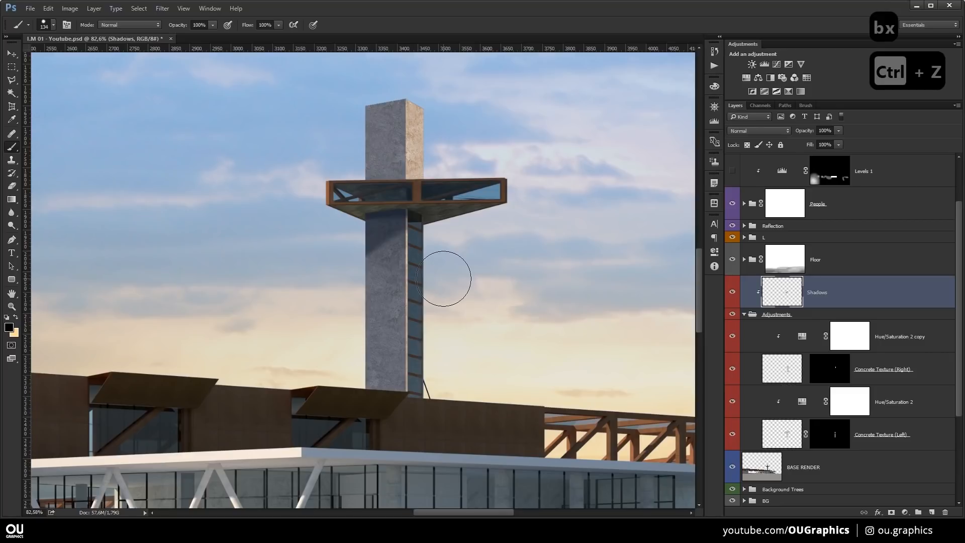
Return to the whole image and collapse the Adjustments group.
key("ctrl+0")
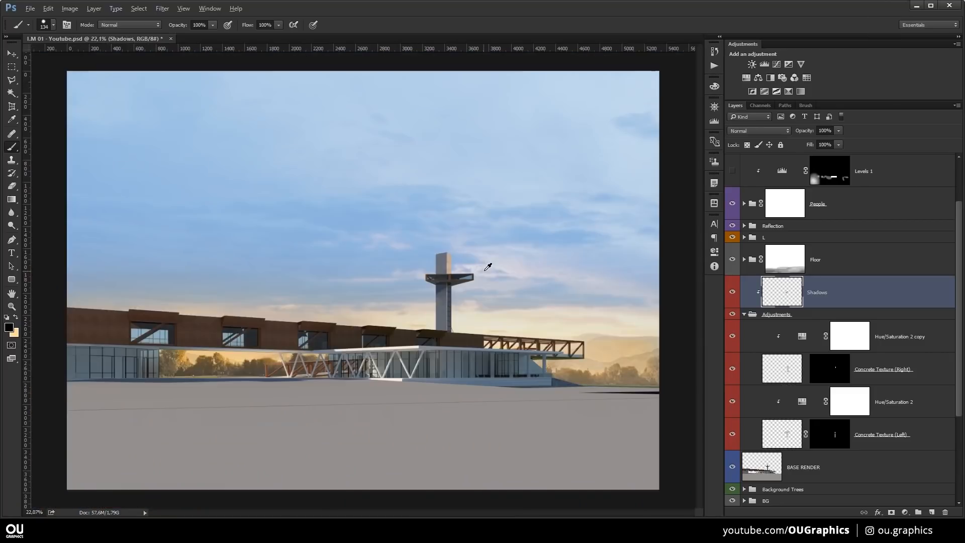
left_click(745, 315)
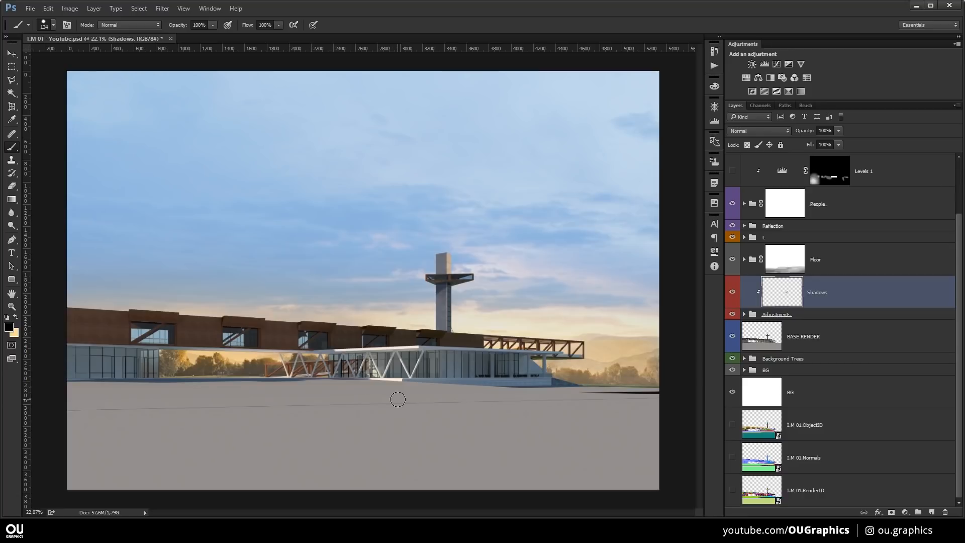
Expand the Floor group and make its Concrete Floor layer visible.
left_click(749, 261)
key("x")
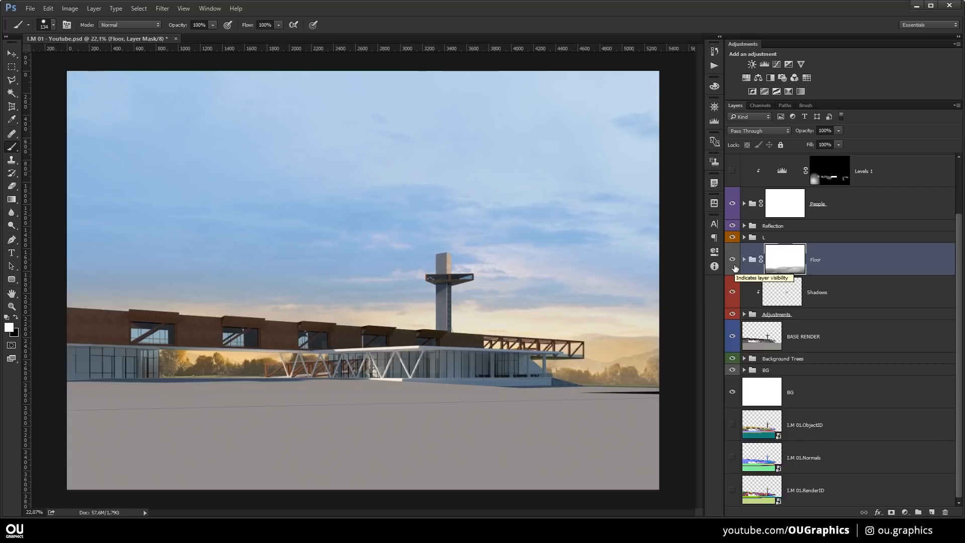
left_click(747, 265)
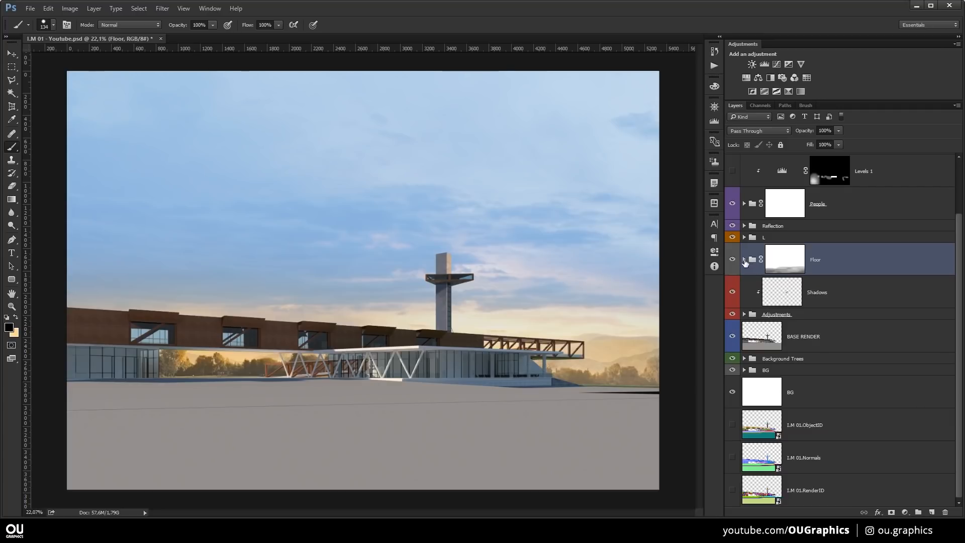
left_click(745, 259)
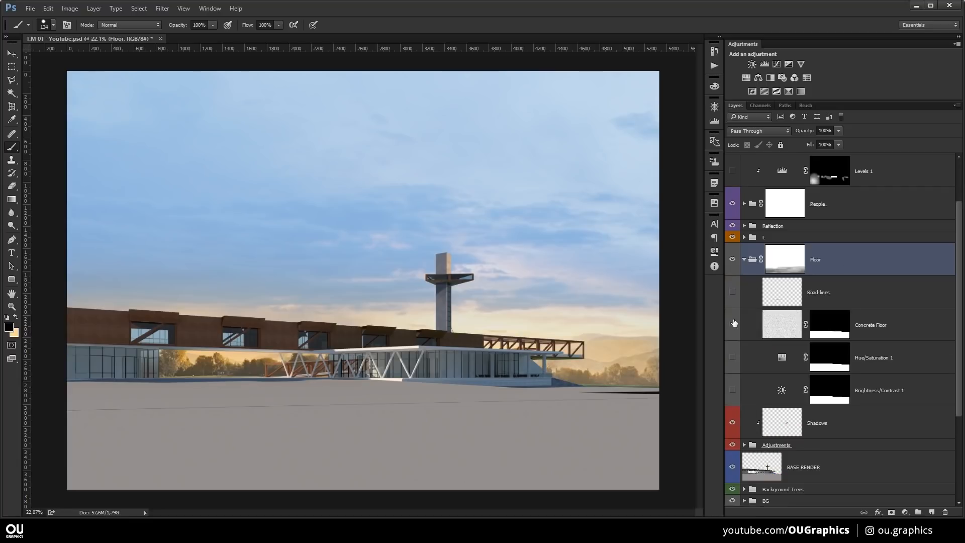
left_click(775, 336)
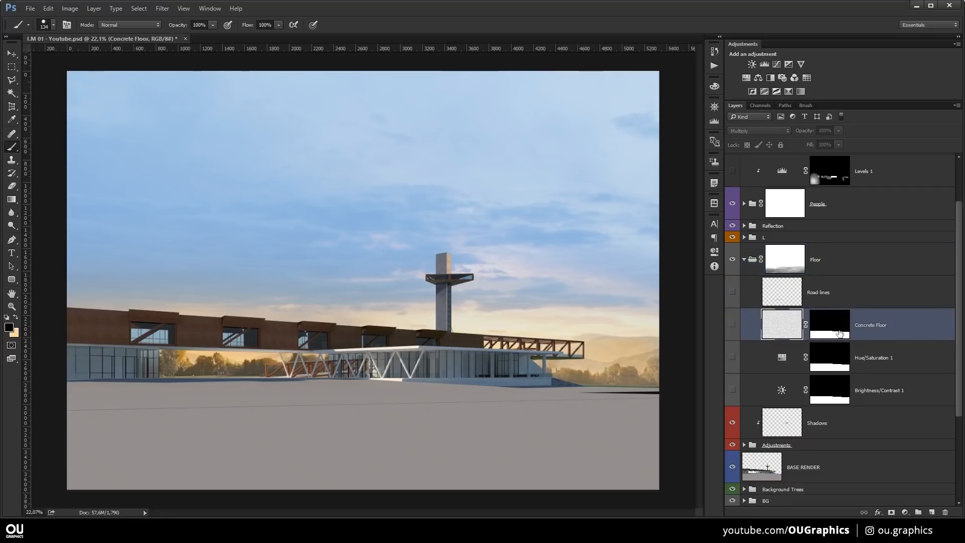
left_click(733, 325)
Try the Concrete Floor layer in Normal blend mode, set it back to Multiply and inspect the ground texture up close.
left_click(767, 131)
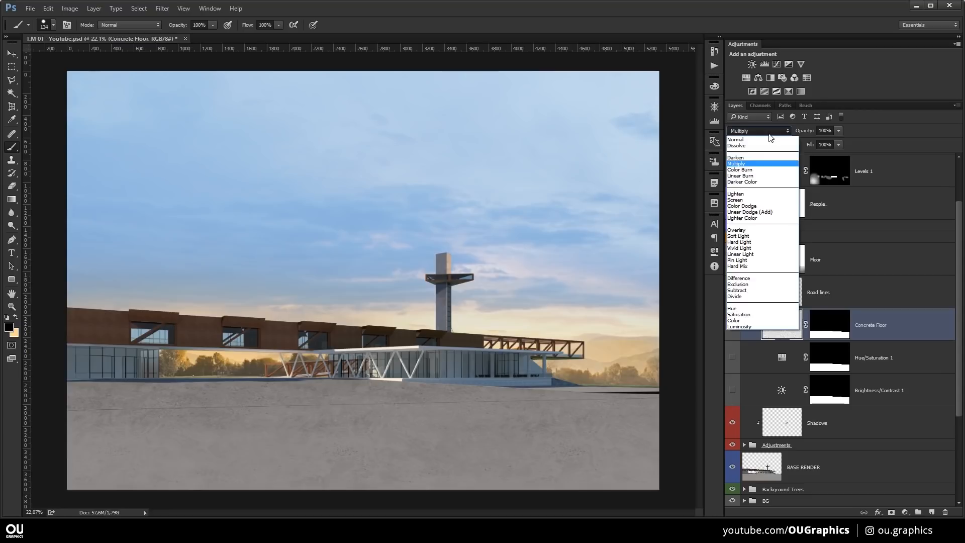
left_click(737, 139)
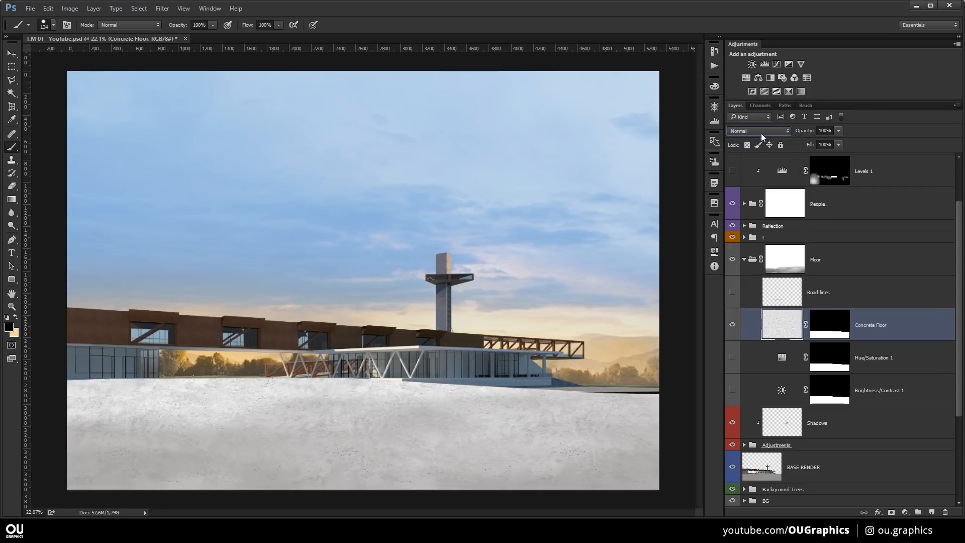
left_click(756, 131)
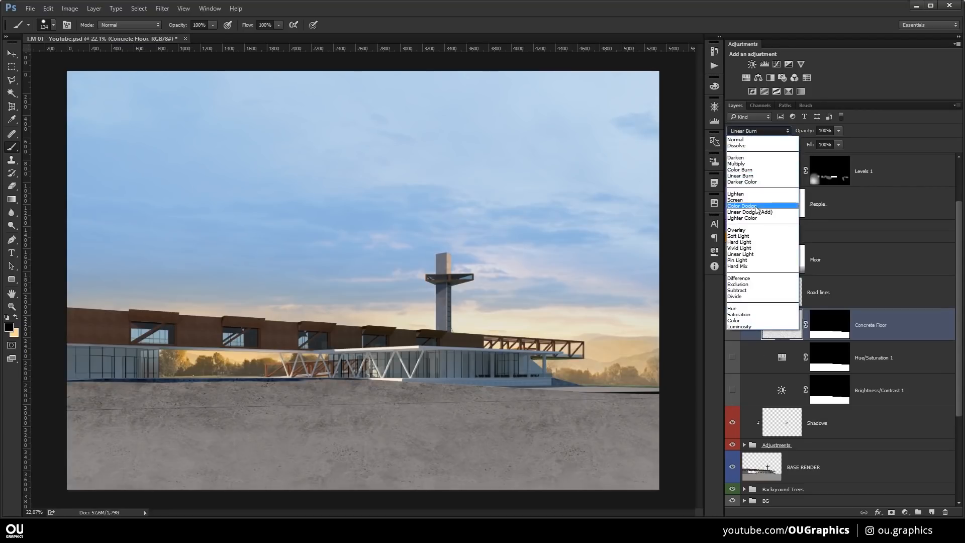
left_click(736, 163)
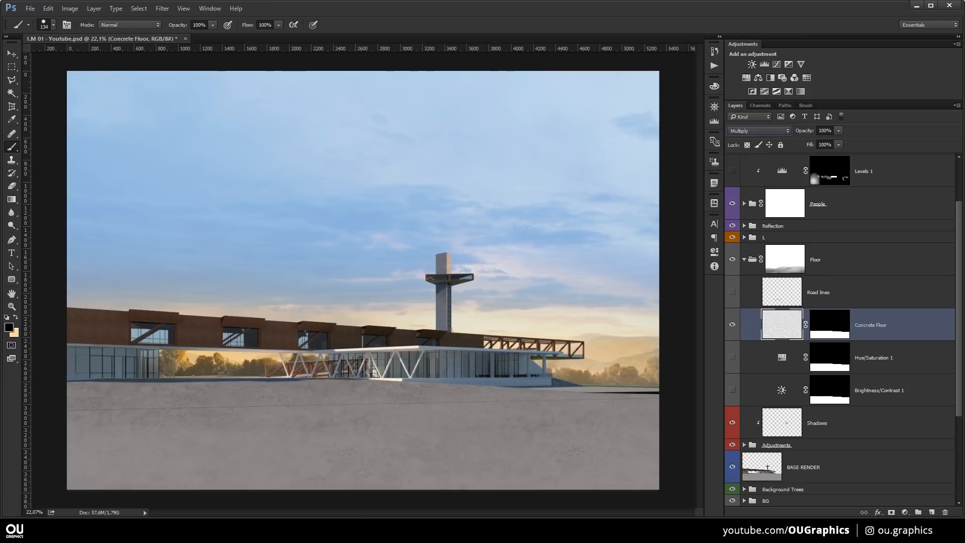
key("v")
scroll(261, 441, "up", 6)
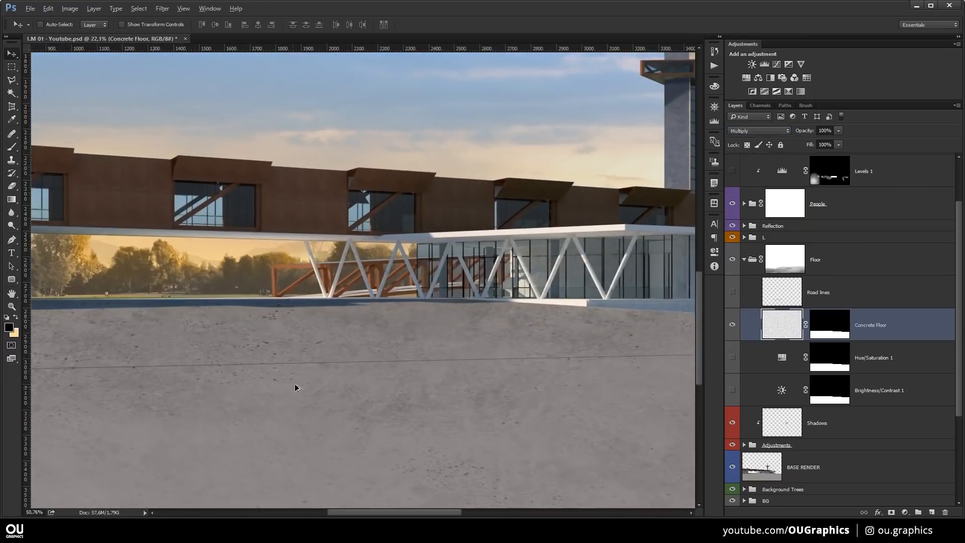
scroll(349, 375, "down", 5)
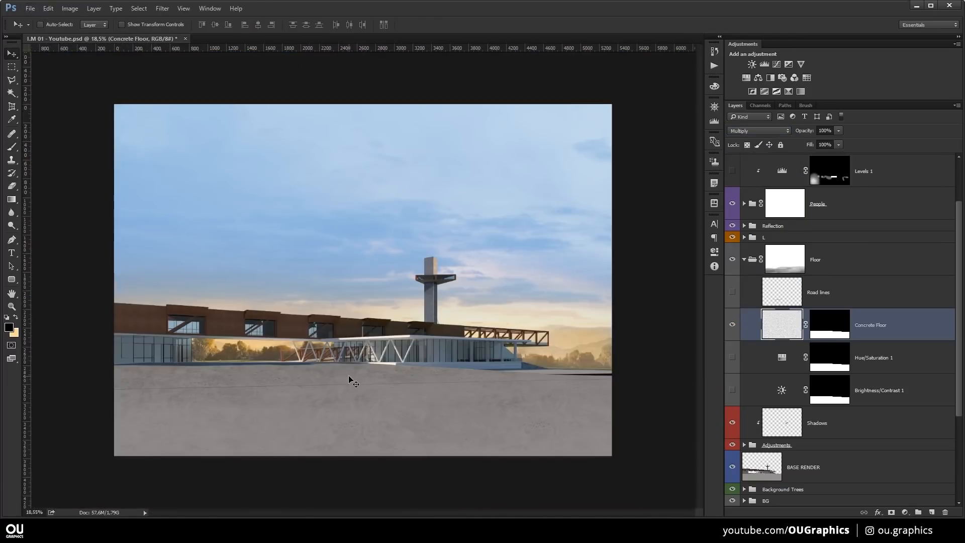
Place the Concreto Alisado - R texture from the Concreto folder into the render above Concrete Floor and rasterize its layer.
key("ctrl+z")
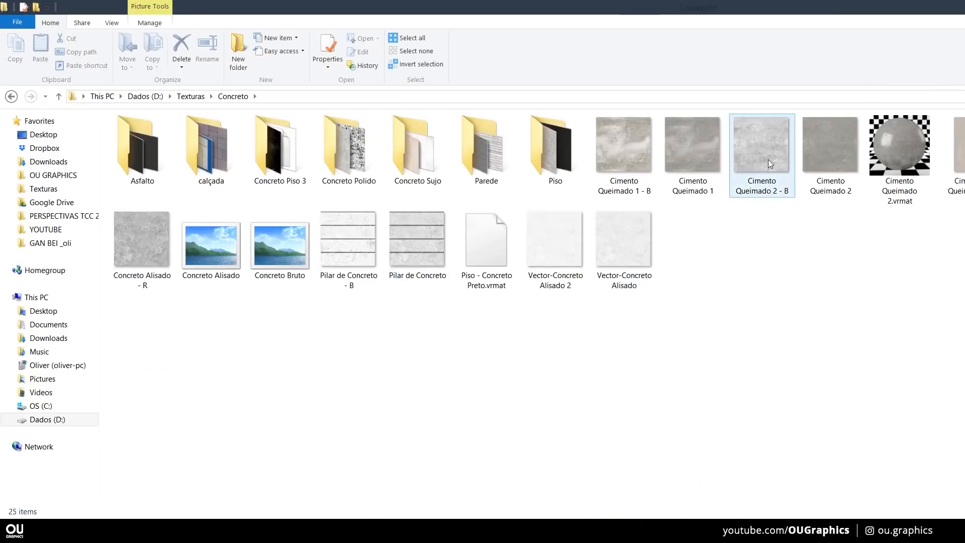
left_click_drag(747, 164, 767, 149)
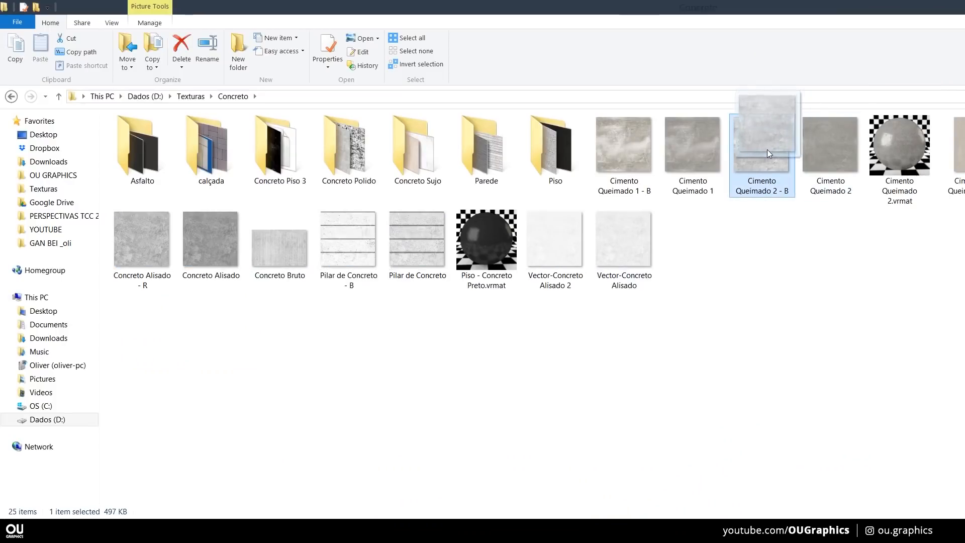
key("alt+Tab")
left_click_drag(168, 241, 380, 217)
double_click(367, 282)
key("v")
key("ctrl+t")
double_click(360, 262)
right_click(751, 274)
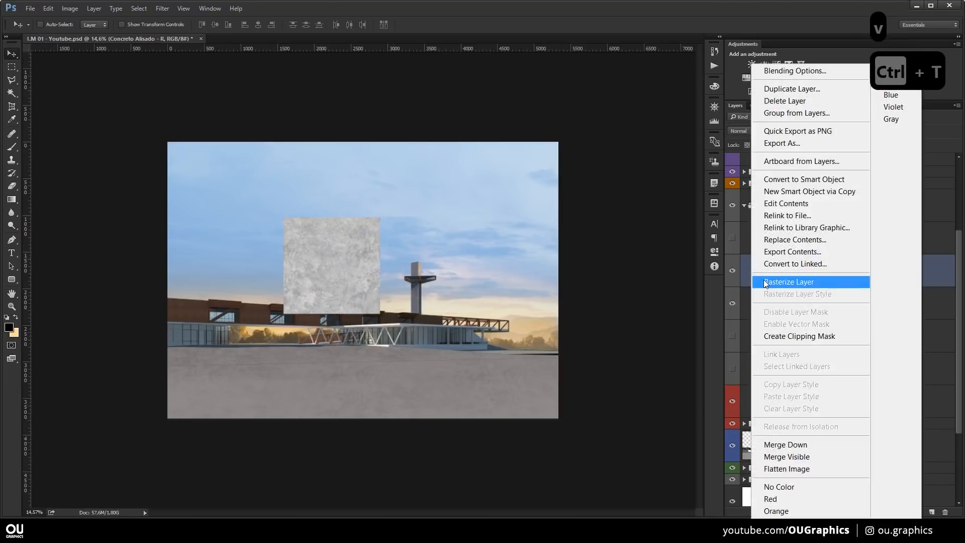
left_click(764, 279)
Duplicate the concrete texture square side by side and in rows within its layer until it spans the image width.
left_click(12, 67)
left_click_drag(262, 194, 494, 358)
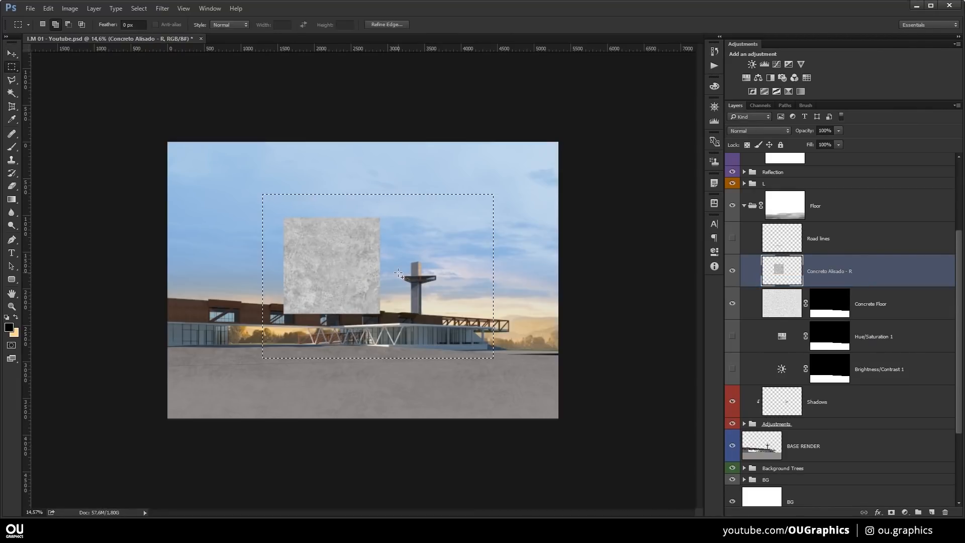
left_click(12, 54)
left_click_drag(334, 276, 244, 269)
key("ctrl+a")
key("ctrl+d")
left_click_drag(442, 207, 442, 276)
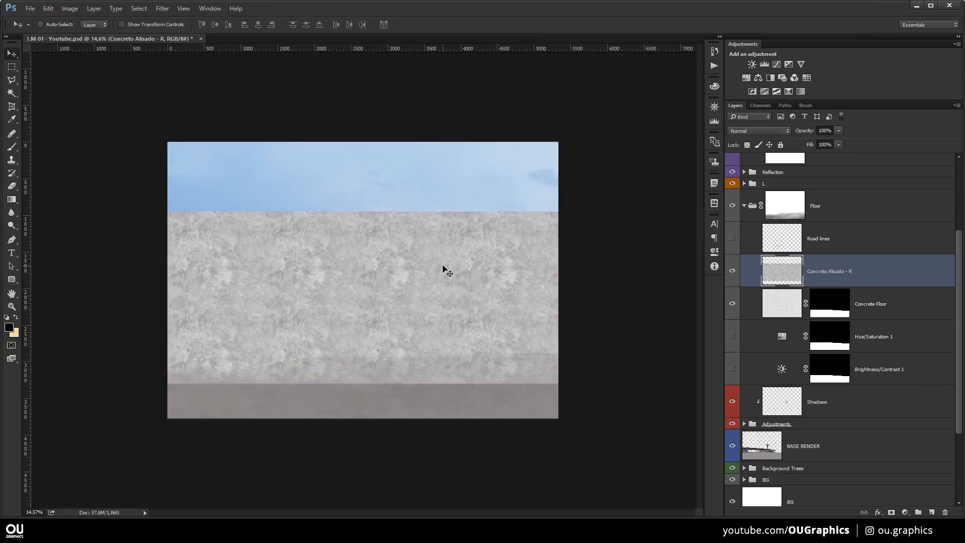
Distort the tiled concrete into floor perspective, lowering and narrowing its far edge and widening its near edge.
key("ctrl+t")
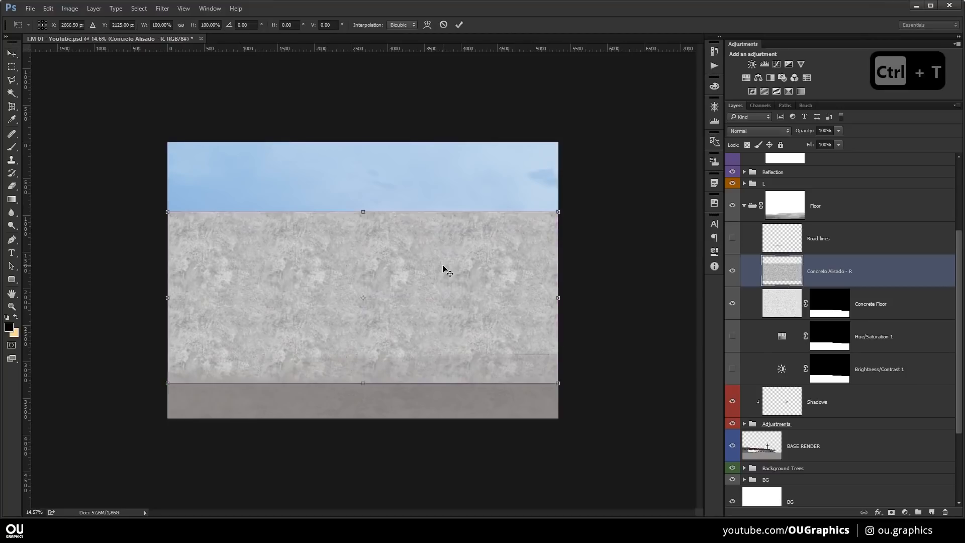
right_click(364, 227)
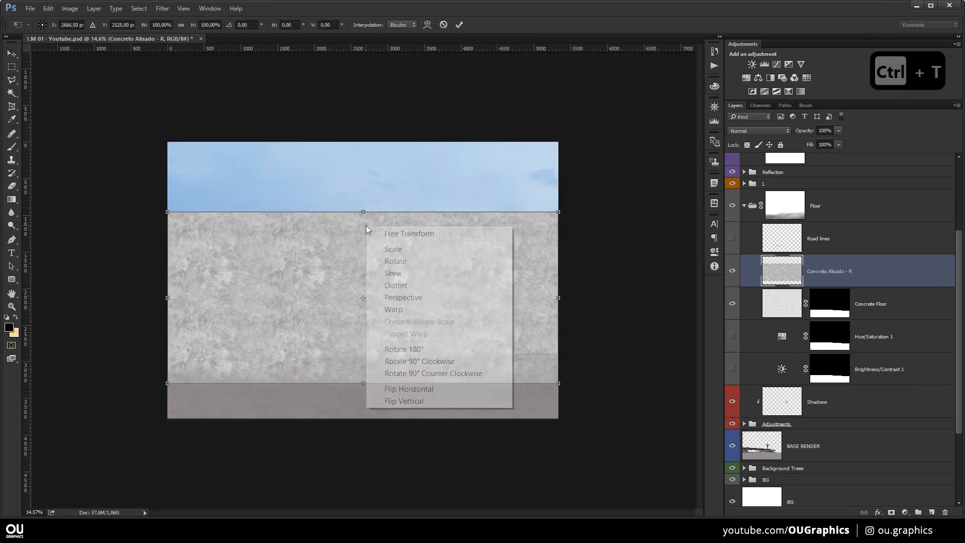
left_click(407, 286)
left_click_drag(363, 212, 363, 345)
left_click_drag(558, 345, 480, 345)
left_click_drag(168, 345, 241, 344)
left_click_drag(168, 383, 139, 384)
left_click_drag(558, 383, 604, 384)
right_click(458, 171)
left_click(496, 180)
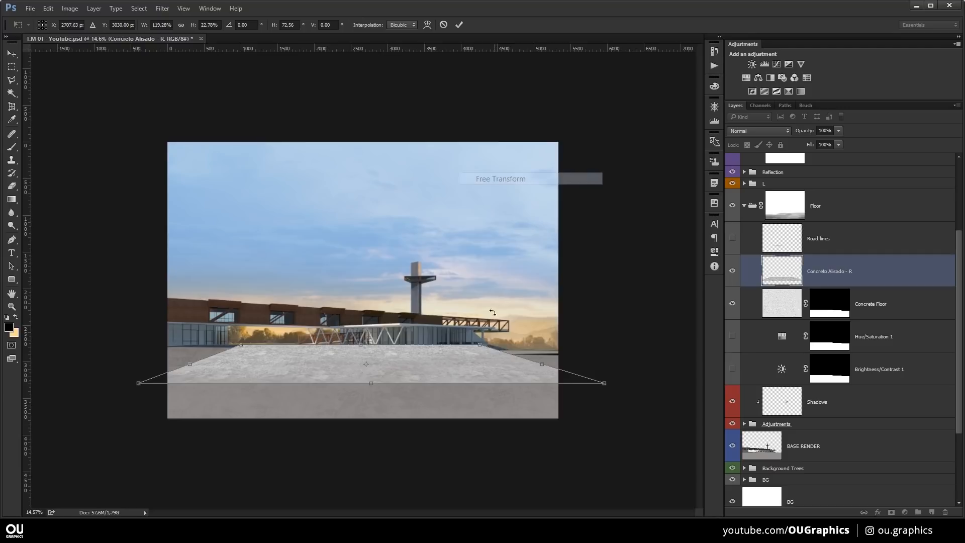
Enlarge the perspective concrete with Free Transform until it covers the ground down to the image's lower edge.
left_click_drag(481, 344, 558, 332)
left_click_drag(464, 369, 458, 382)
left_click_drag(370, 411, 369, 418)
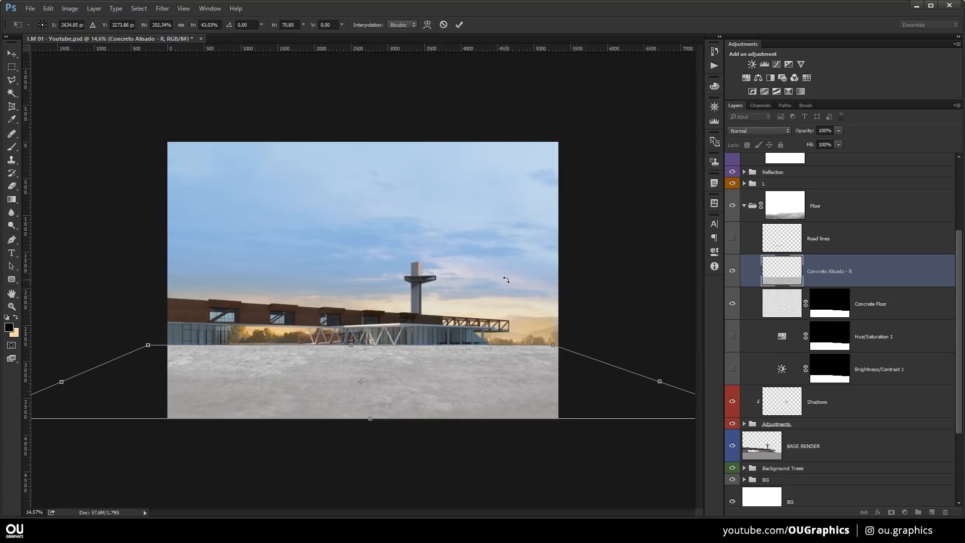
left_click(459, 24)
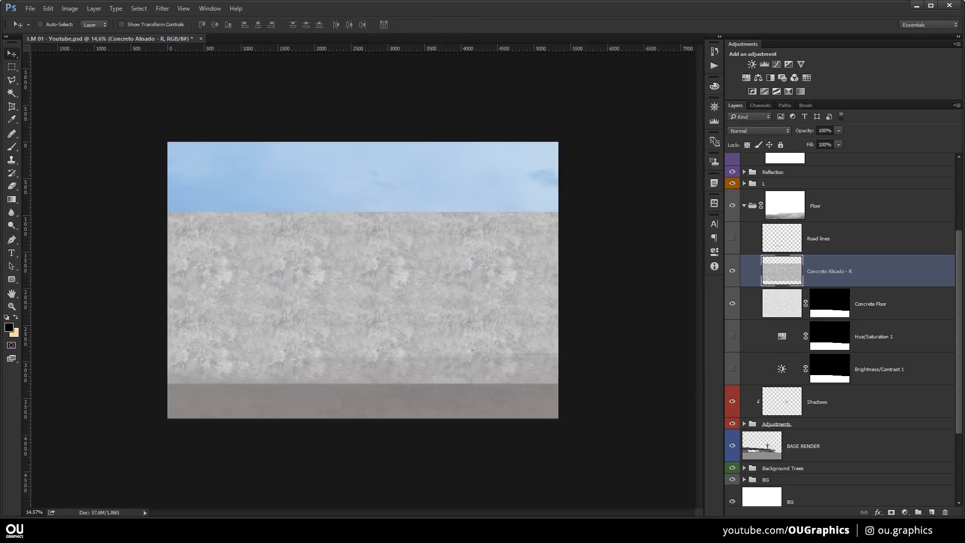
Delete the Concreto Alisado - R test layer and set the Concrete Floor layer's blend mode to Multiply.
left_click(946, 512)
left_click(759, 131)
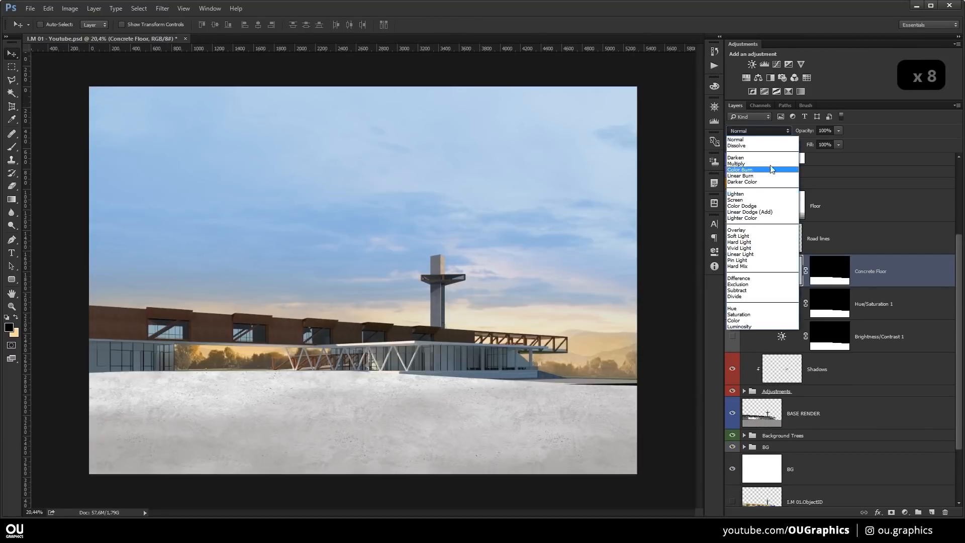
left_click(773, 169)
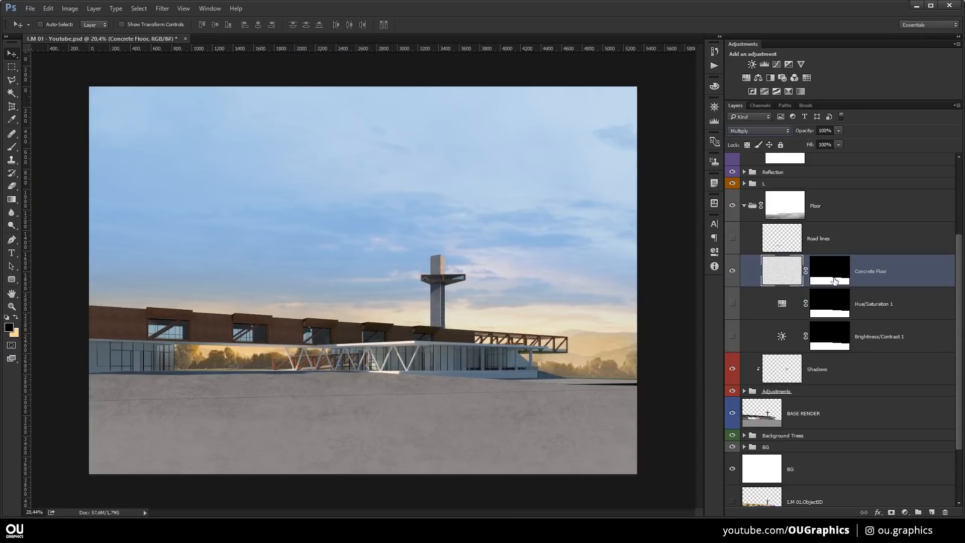
Examine what the Concrete Floor mask limits by temporarily disabling it and viewing the mask on its own.
left_click(838, 279, "shift")
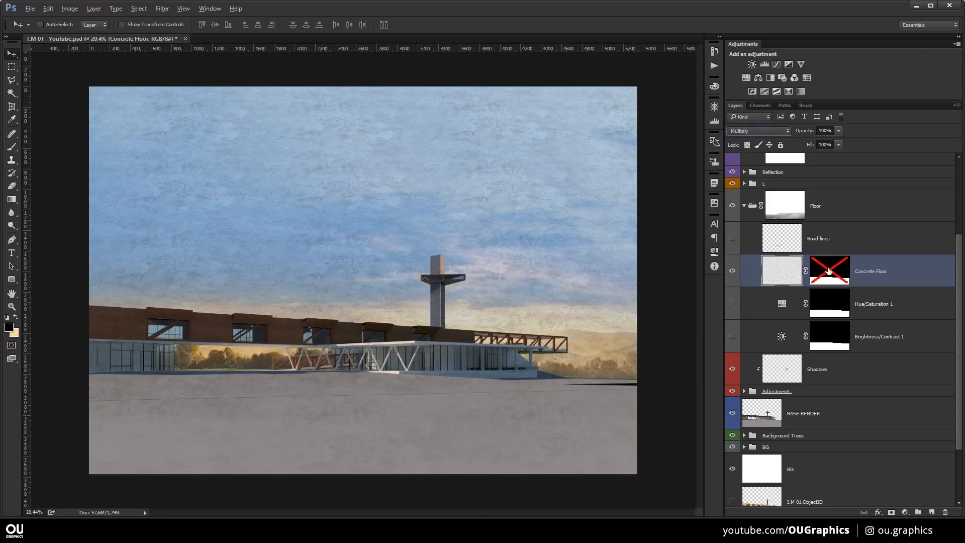
left_click(827, 273, "alt")
left_click(829, 273, "alt")
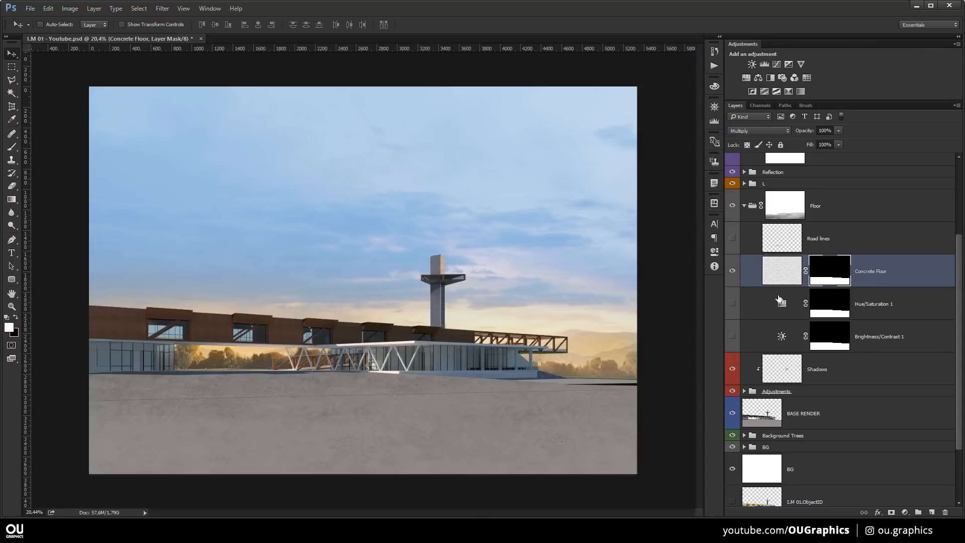
left_click(768, 258)
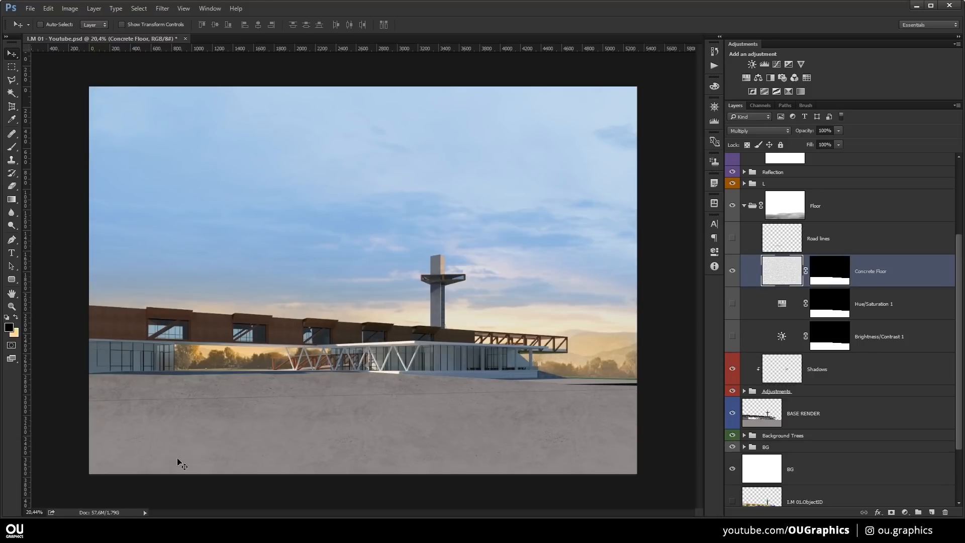
Show the Brightness/Contrast 1 and Hue/Saturation 1 adjustment layers beneath the Concrete Floor layer.
key("alt")
left_click(781, 304)
left_click(781, 336)
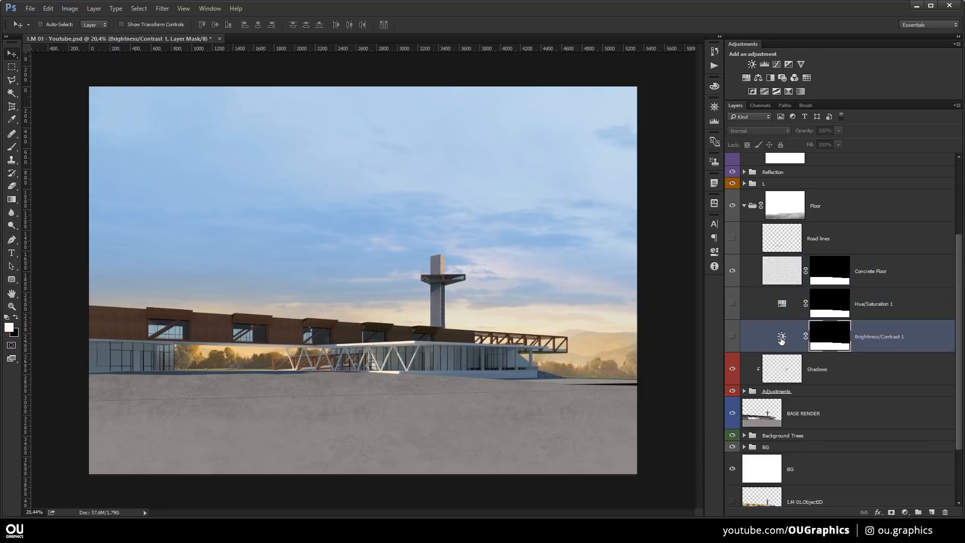
left_click(732, 336)
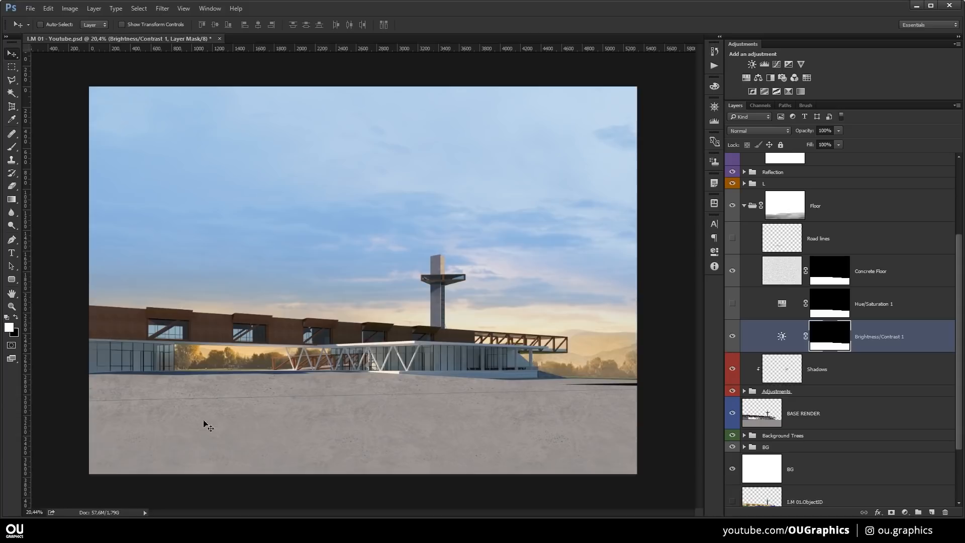
left_click(732, 304)
Show the Road lines layer above the Concrete Floor layer.
left_click(776, 284)
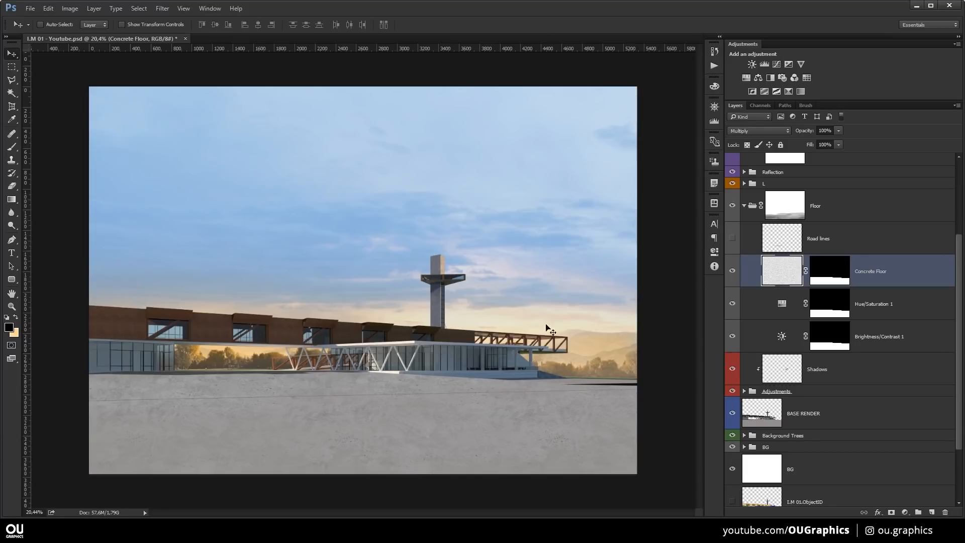
left_click(757, 246)
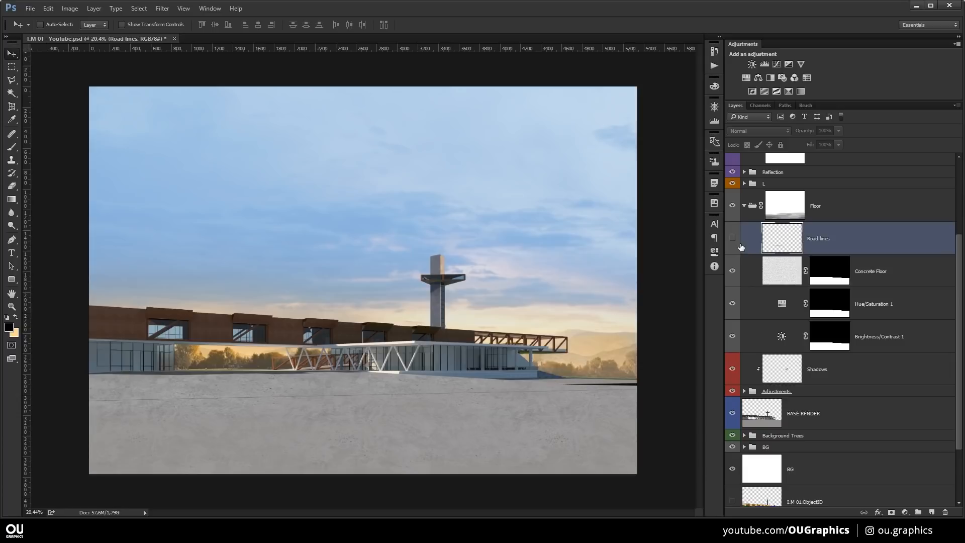
left_click(735, 241)
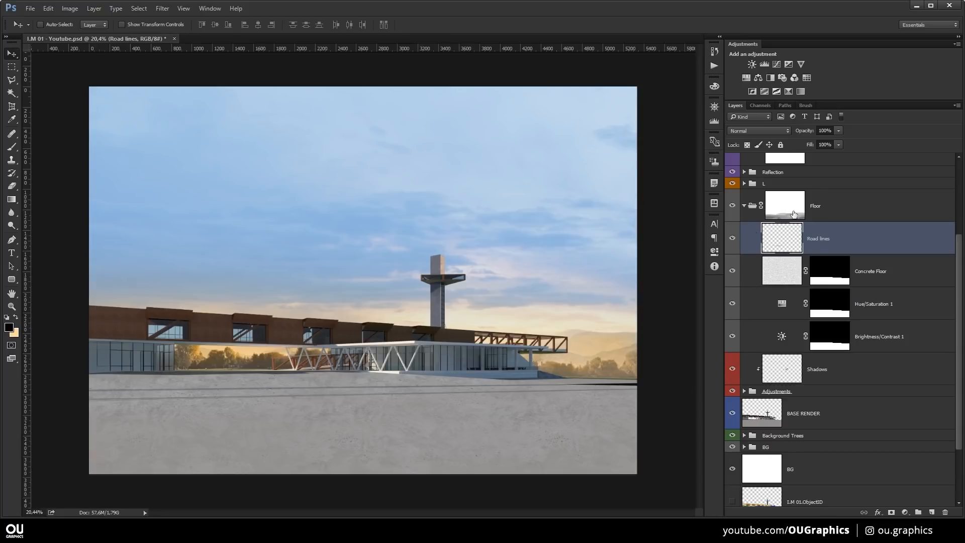
Compare the ground with the Floor group's mask disabled and enabled, undo the test changes and choose the Brush tool.
left_click(790, 209, "shift")
left_click(790, 209, "shift")
key("ctrl+alt+z")
key("ctrl+alt+z")
key("b")
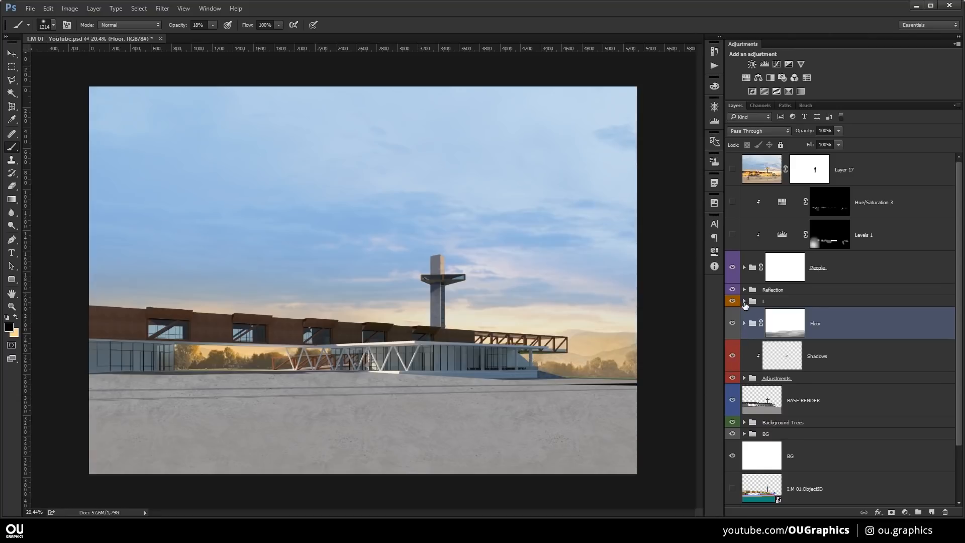
Expand the L group, show its Gradient Map 1 layer after comparing the image with and without it, and select that layer.
left_click(744, 301)
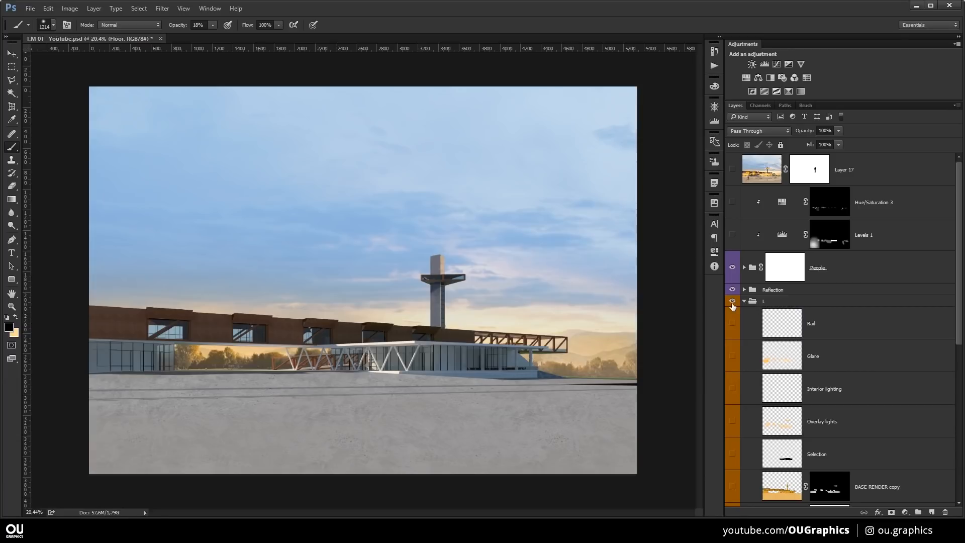
scroll(765, 311, "down", 3)
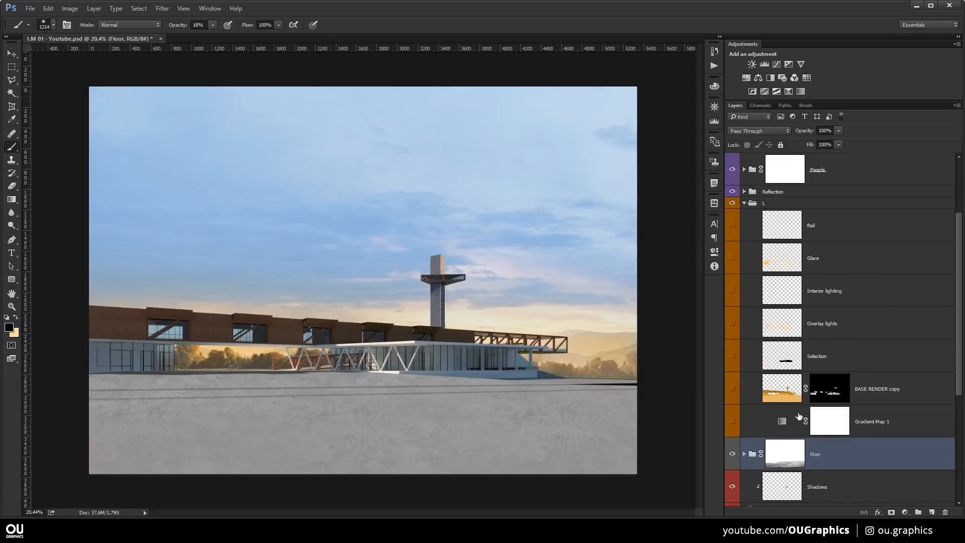
left_click(733, 422)
left_click(733, 423)
left_click(733, 422)
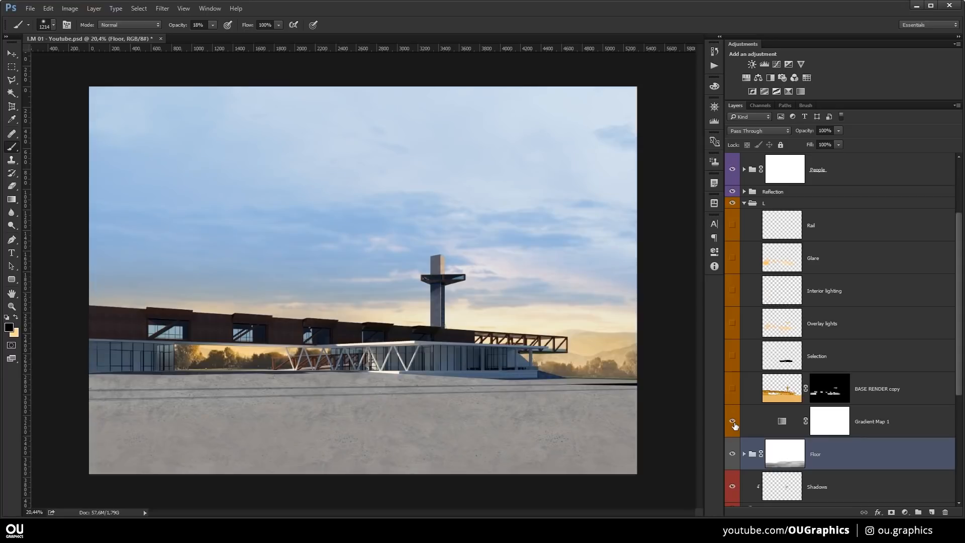
left_click(774, 423)
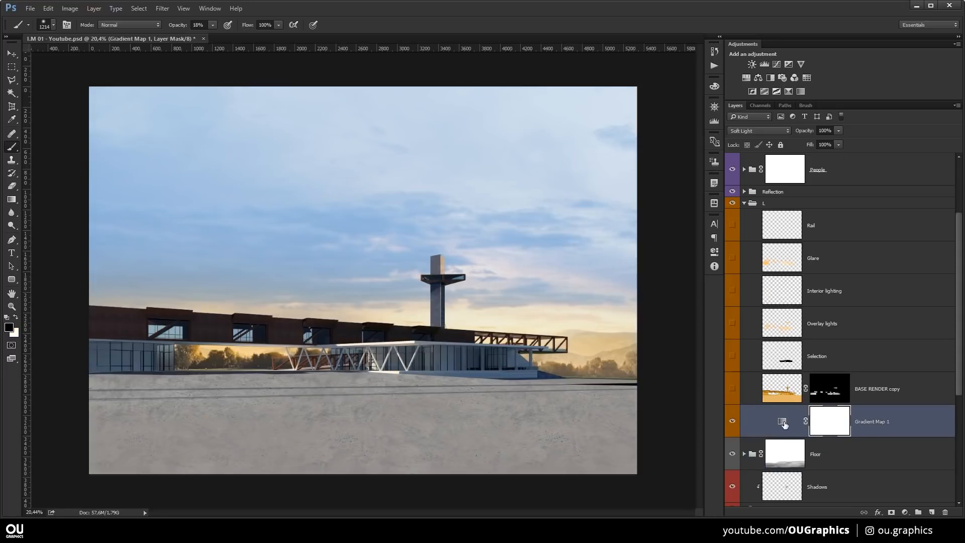
Examine the gradient used by the Gradient Map 1 adjustment layer.
double_click(783, 424)
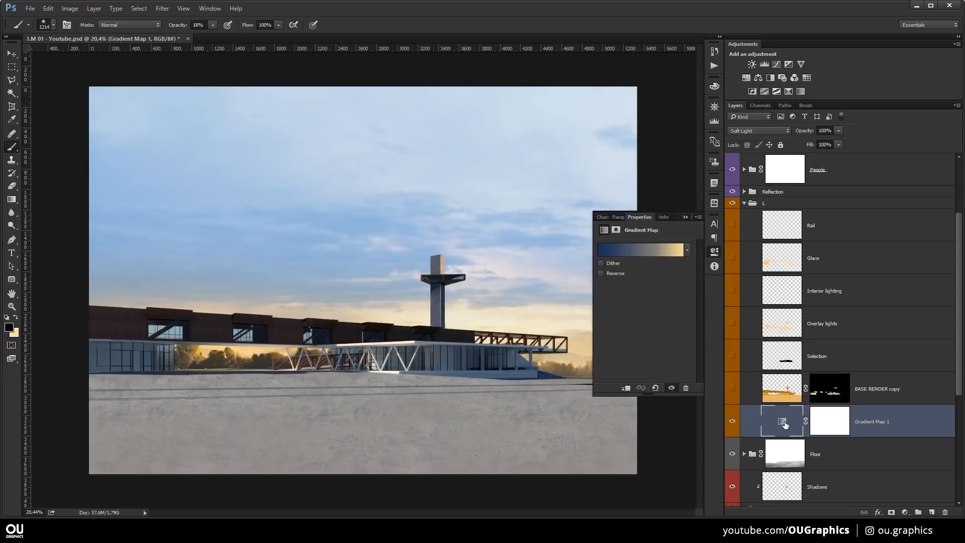
left_click(685, 217)
scroll(772, 161, "down", 2)
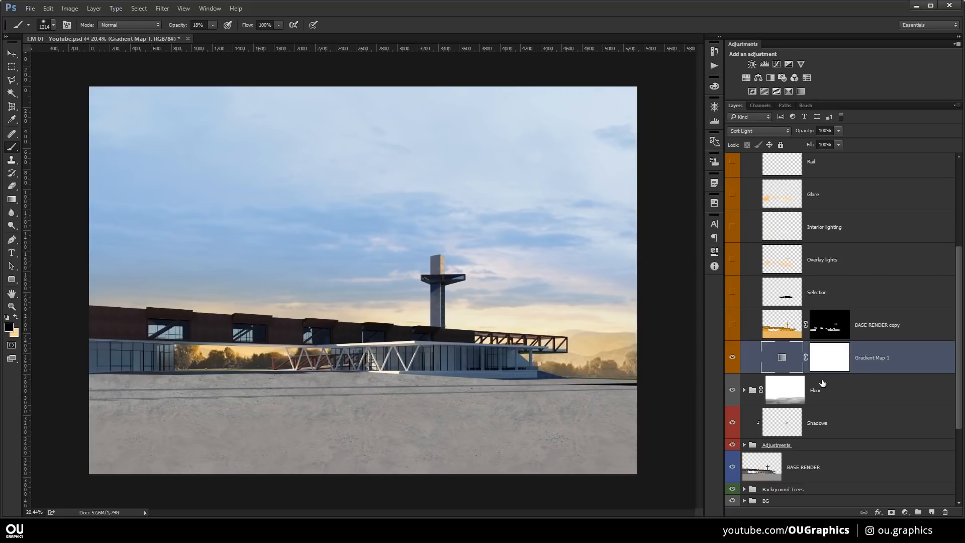
scroll(770, 386, "up", 2)
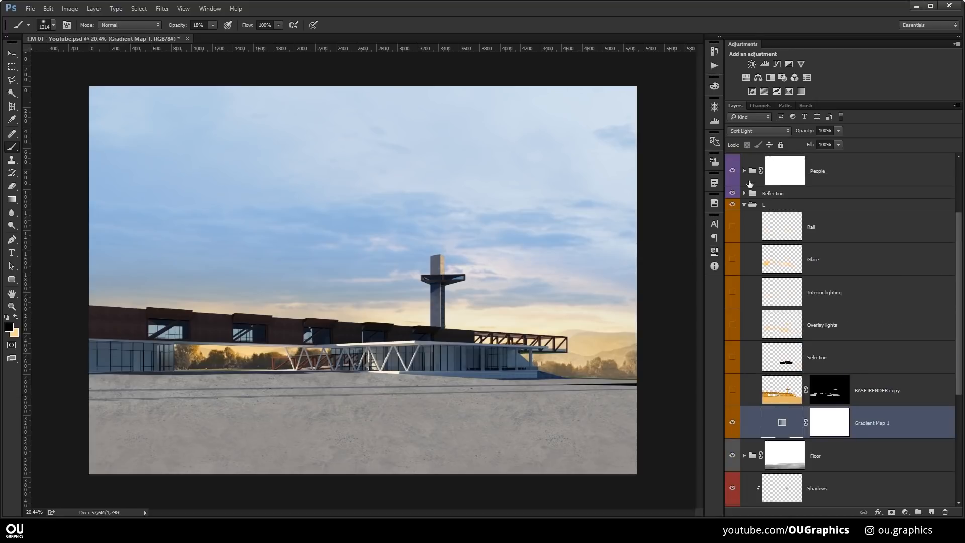
Compare Gradient Map 1 in Normal blend mode, return it to Soft Light, and review its gradient again.
left_click(752, 132)
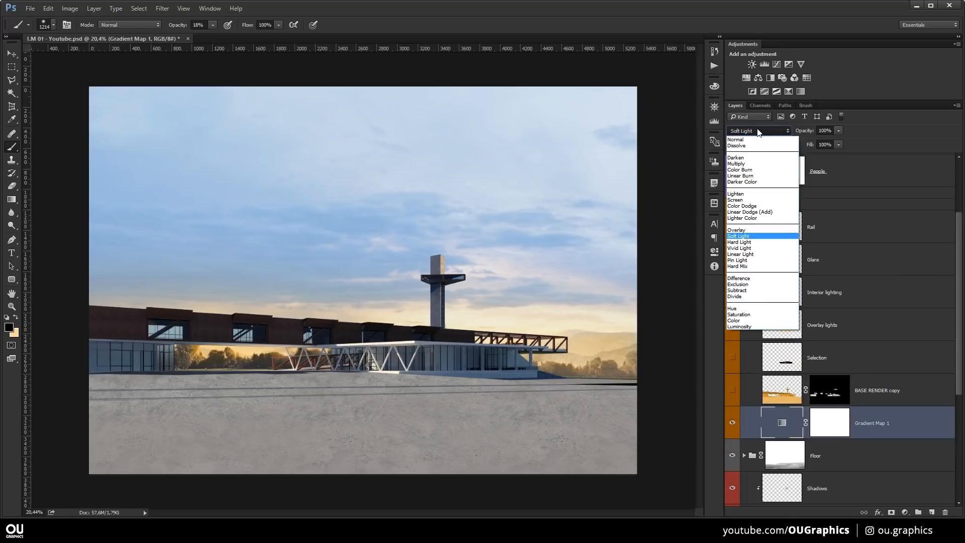
left_click(755, 129)
left_click(752, 131)
left_click(751, 140)
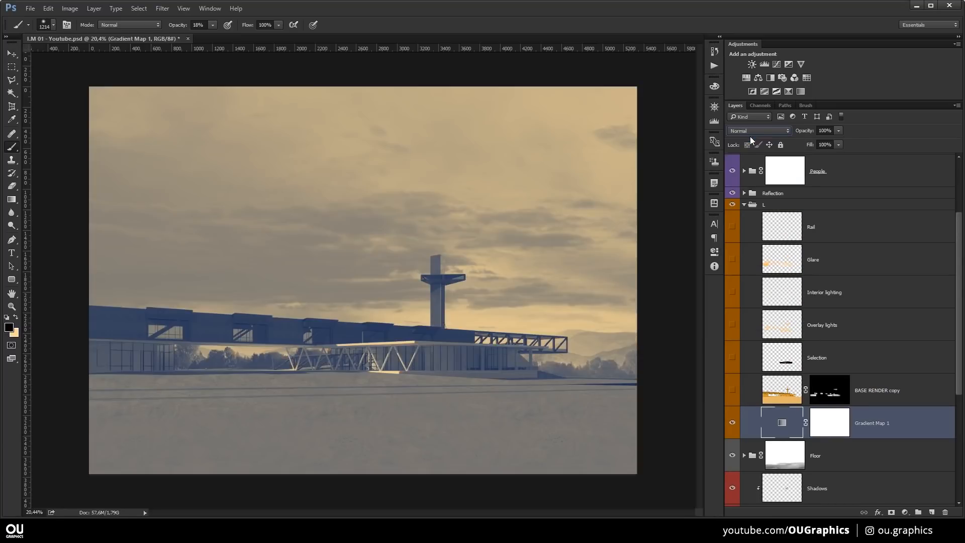
left_click(755, 131)
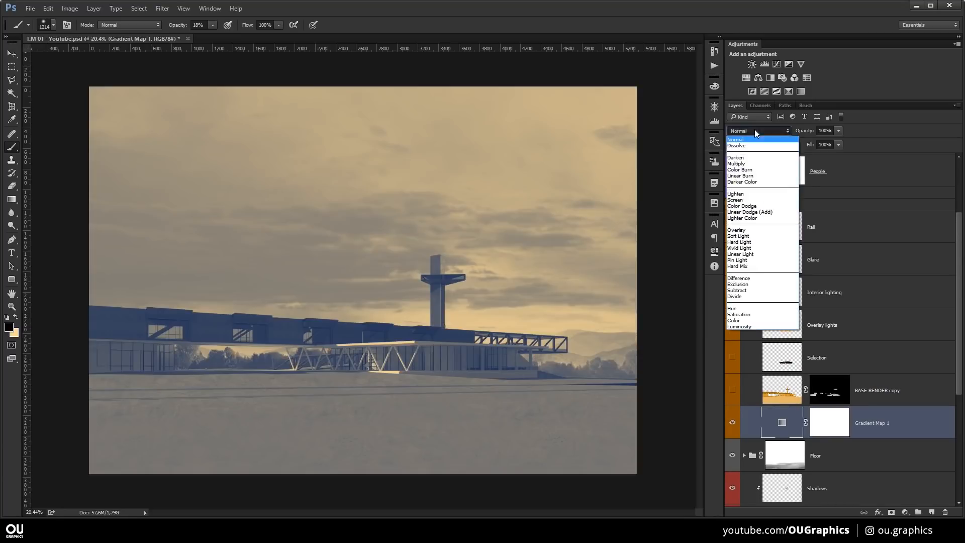
left_click(762, 240)
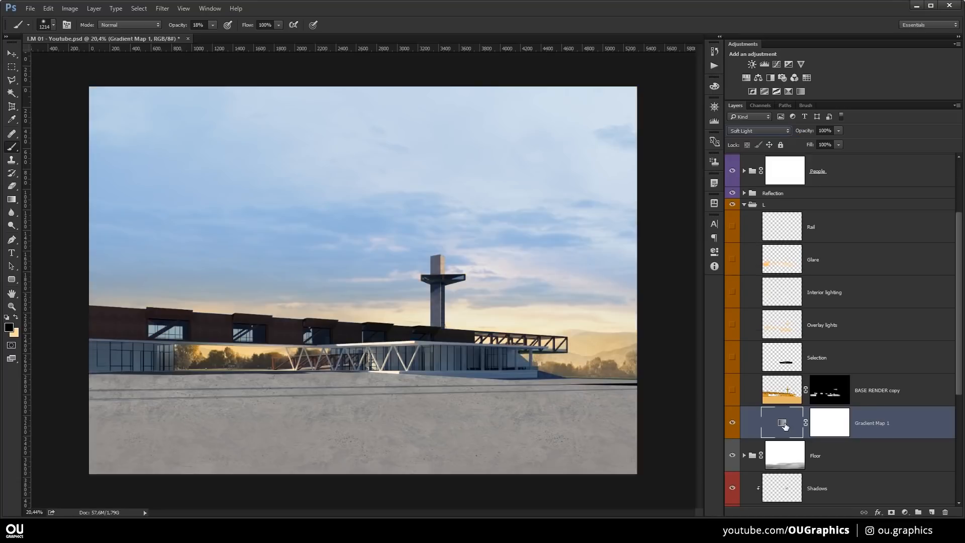
key("Return")
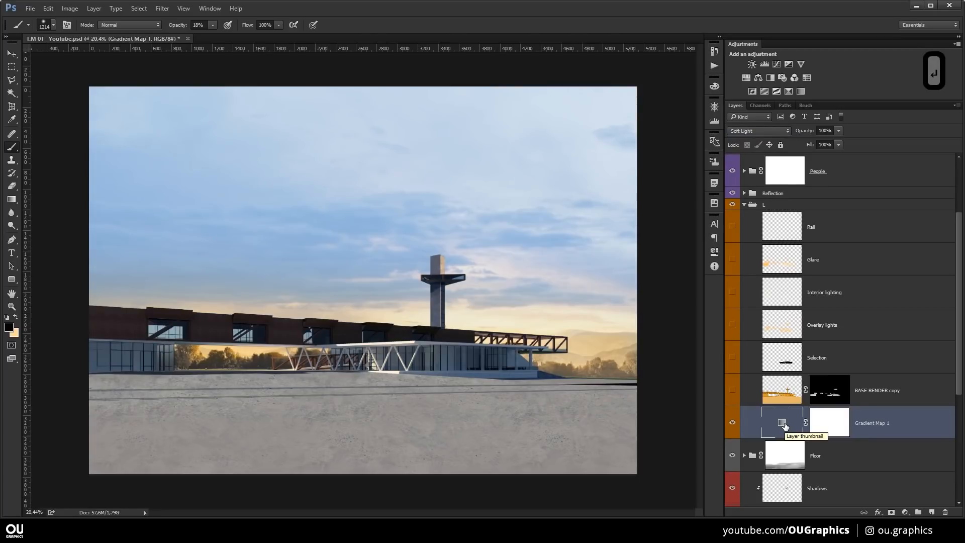
double_click(786, 426)
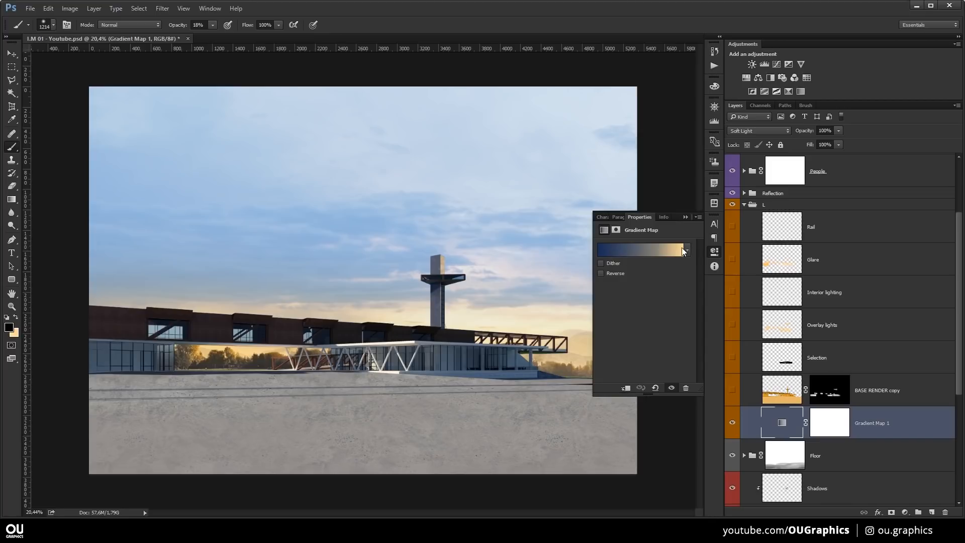
left_click(686, 217)
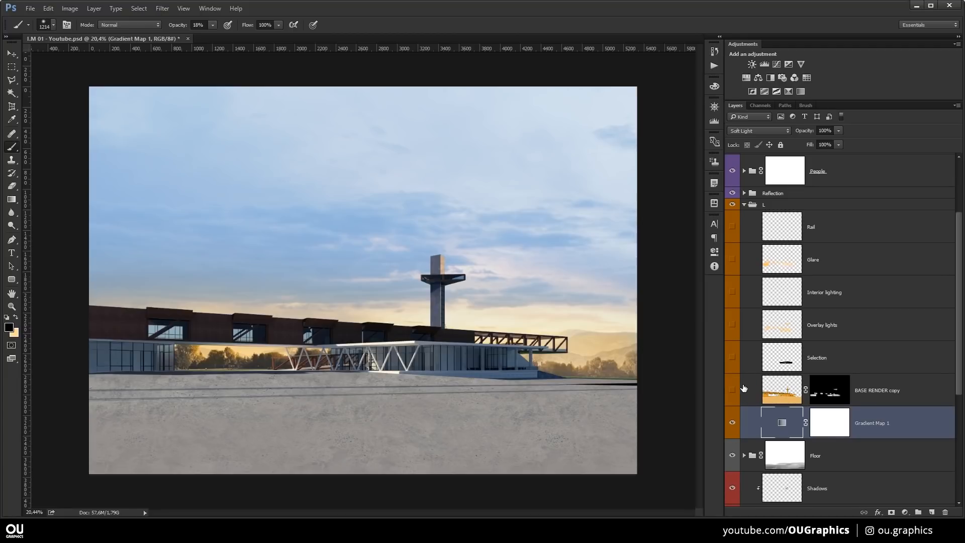
Show the BASE RENDER copy layer and disable its layer mask.
left_click(779, 395)
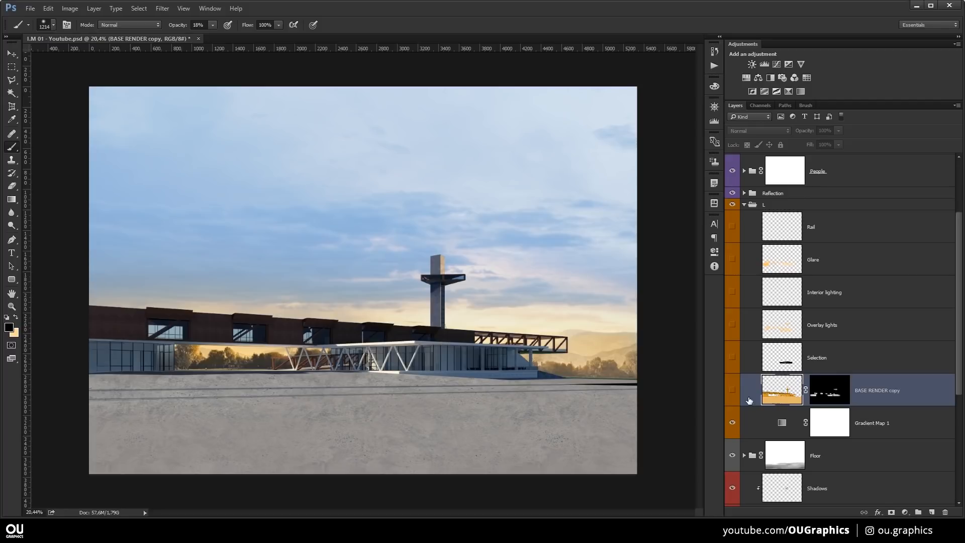
left_click(732, 390)
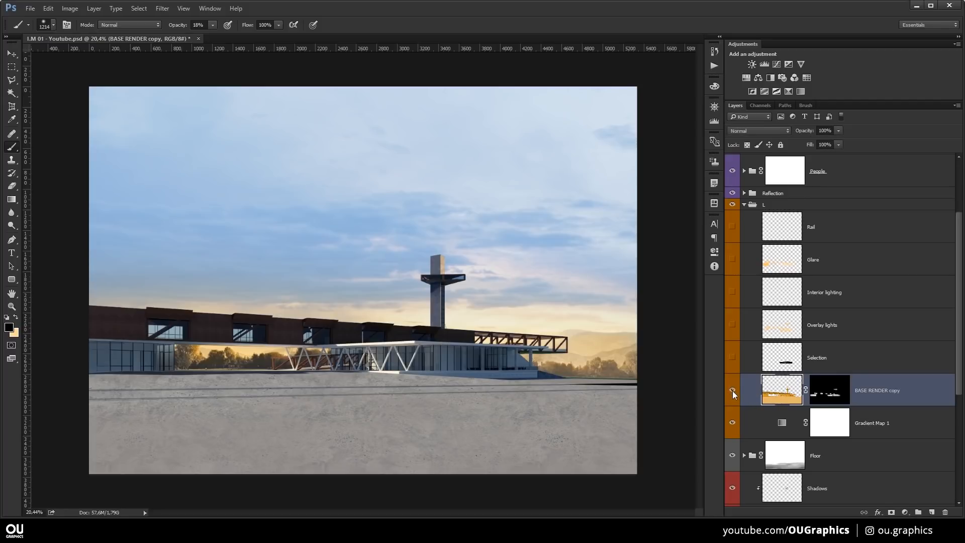
left_click(824, 397, "shift")
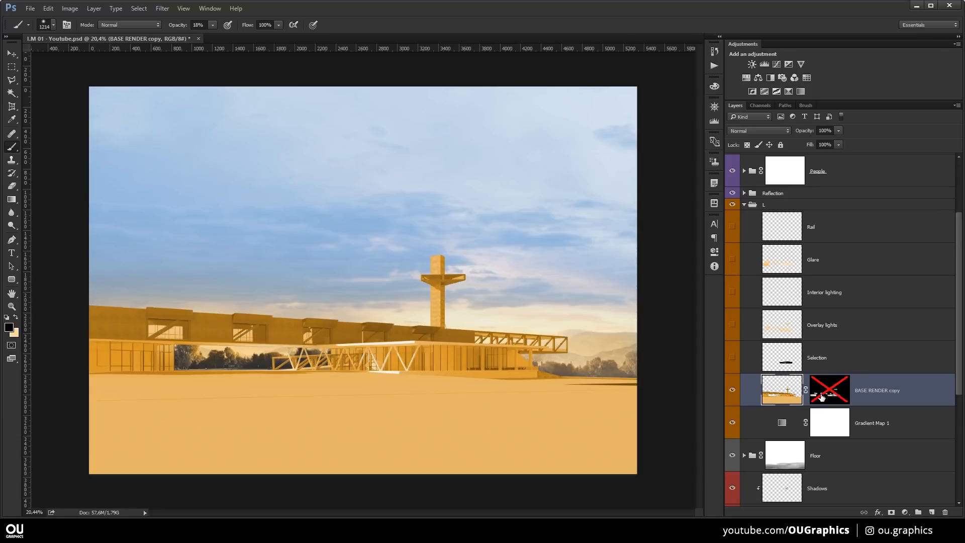
Duplicate the BASE RENDER layer and place the duplicate directly above BASE RENDER copy in the L group.
scroll(789, 394, "down", 4)
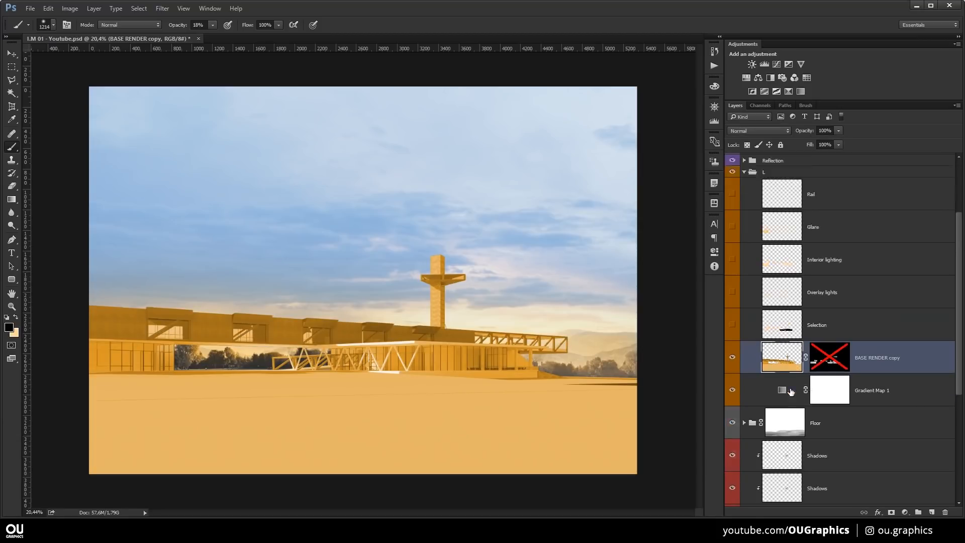
left_click_drag(799, 405, 805, 242)
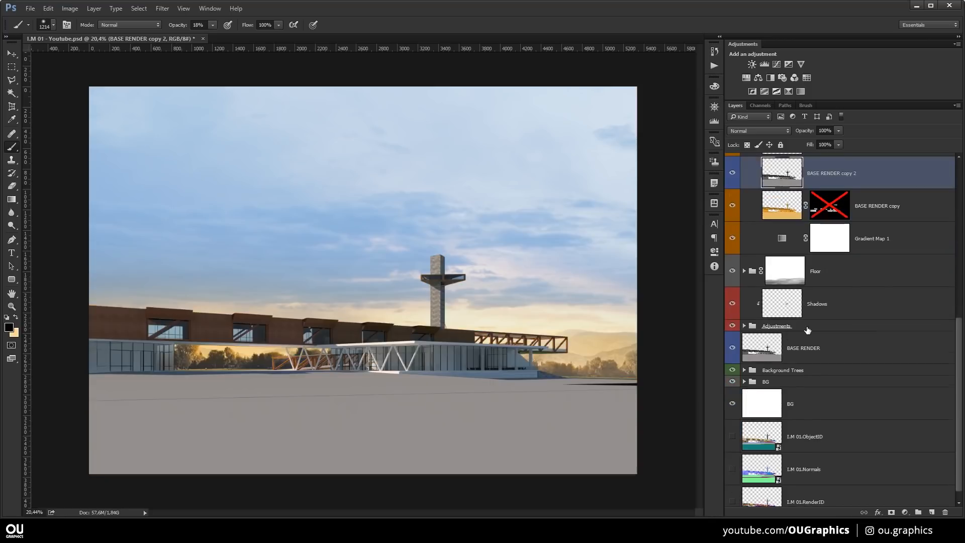
scroll(808, 330, "up", 4)
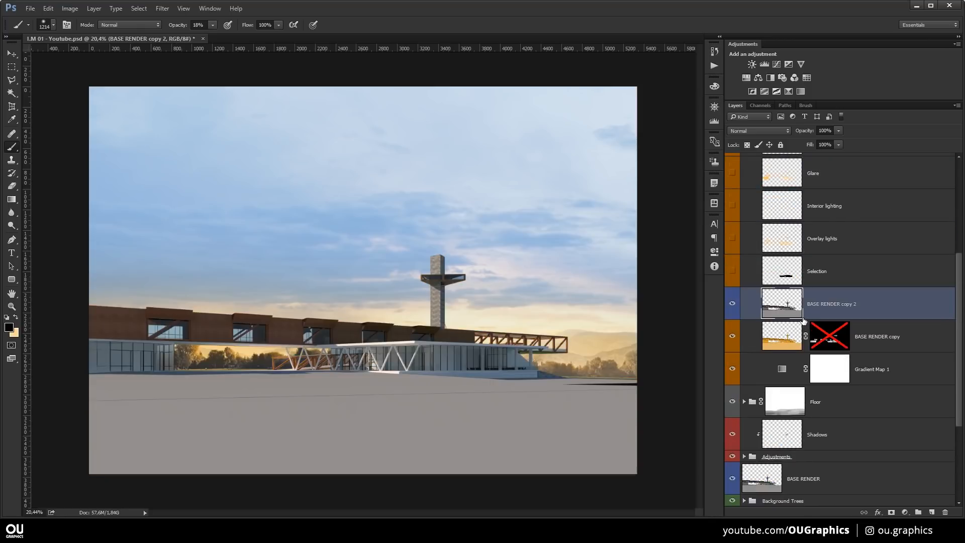
Colorize the duplicated render with Hue/Saturation, giving it a saturated warm orange tone and slightly raised lightness.
key("ctrl+u")
left_click_drag(837, 170, 607, 231)
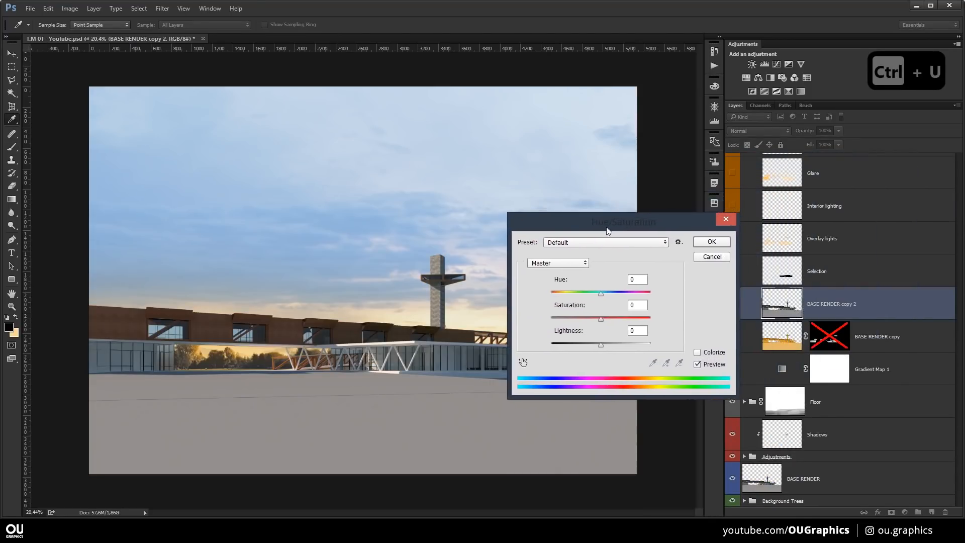
left_click(698, 353)
left_click_drag(577, 321, 607, 321)
left_click_drag(553, 297, 562, 293)
left_click_drag(601, 344, 608, 346)
left_click(711, 242)
Compare the image with and without the colorized duplicate, and shift its hue slightly with another Hue/Saturation adjustment.
left_click(735, 310)
left_click(734, 308)
key("ctrl+u")
left_click_drag(601, 292, 604, 294)
left_click(712, 242)
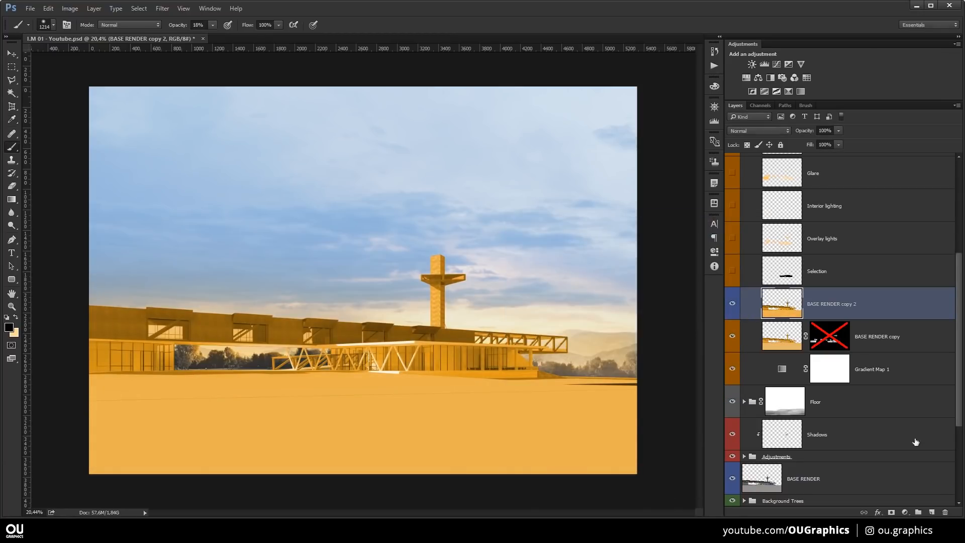
Delete the colorized BASE RENDER copy 2 layer.
left_click(945, 512)
scroll(783, 263, "up", 2)
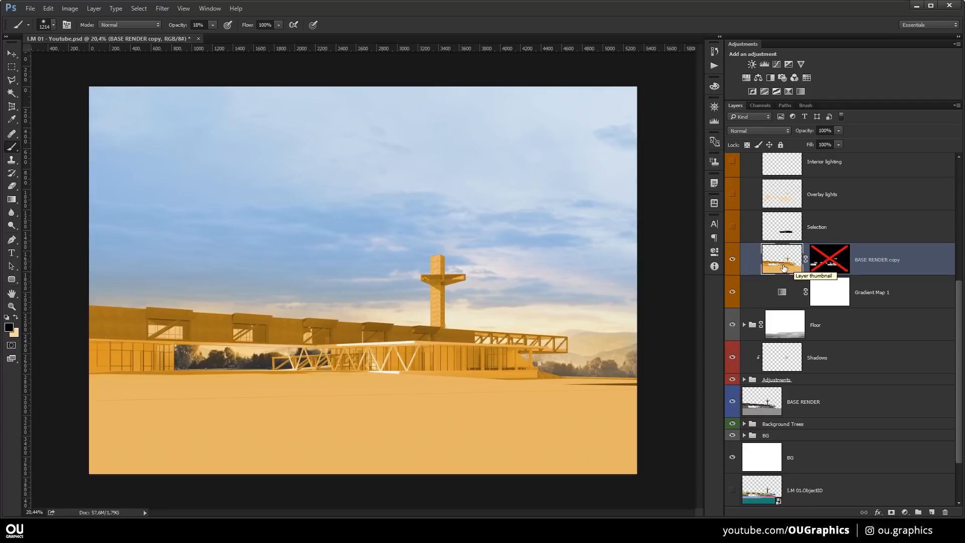
scroll(783, 265, "up", 1)
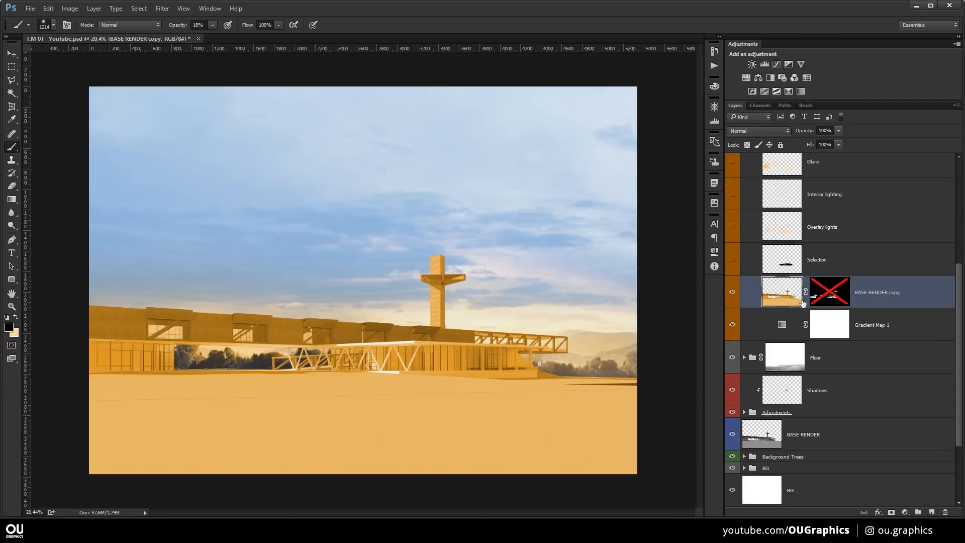
Duplicate BASE RENDER copy above itself, delete the duplicate's layer mask, and hide the original layer.
left_click_drag(790, 296, 790, 278)
right_click(835, 181)
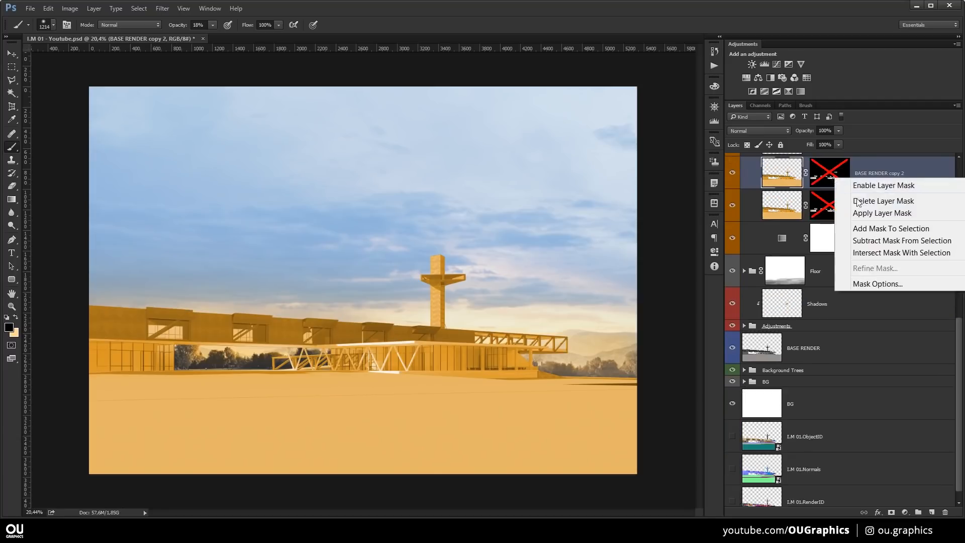
left_click(864, 202)
scroll(813, 244, "up", 3)
left_click(733, 304)
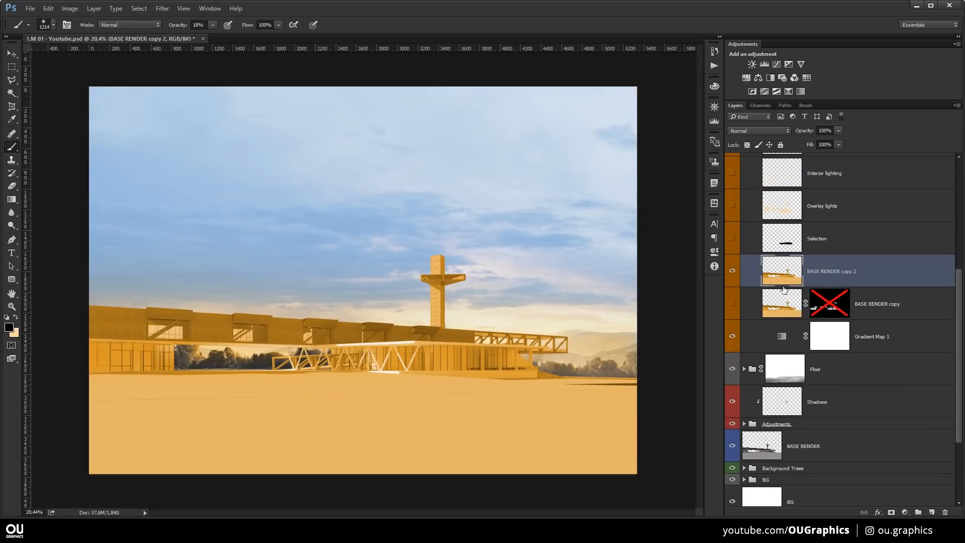
Add a black-filled mask to BASE RENDER copy 2 and load the BASE RENDER copy mask as a selection.
left_click(892, 512)
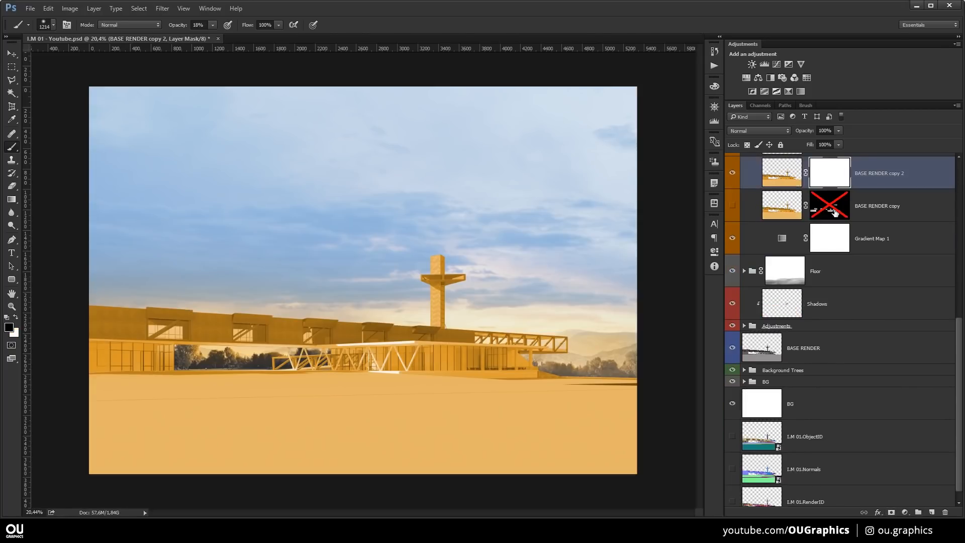
key("v")
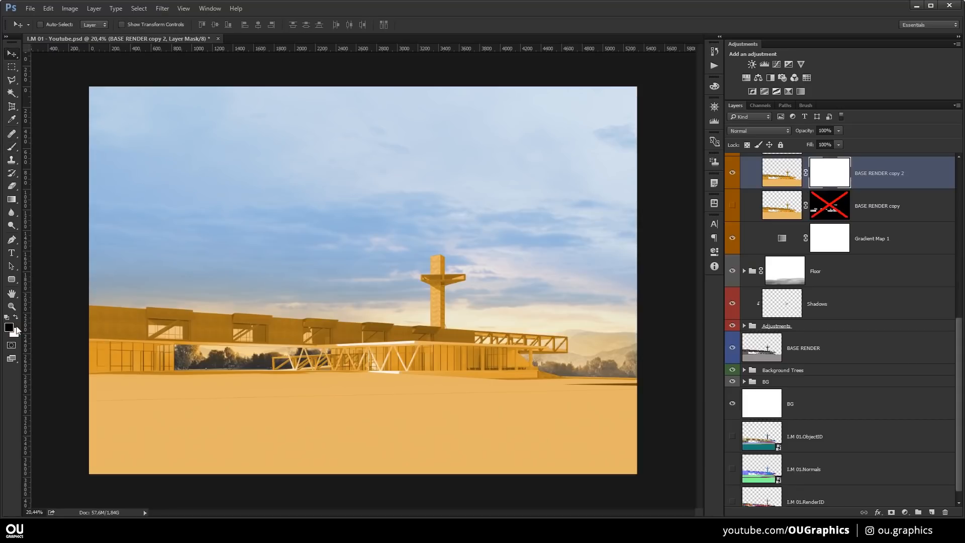
key("alt+BackSpace")
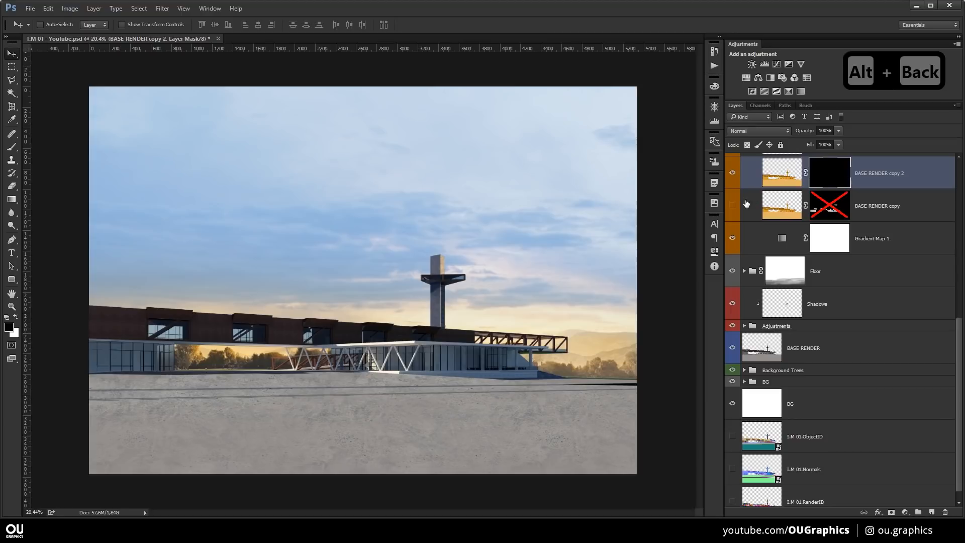
left_click(822, 208, "ctrl")
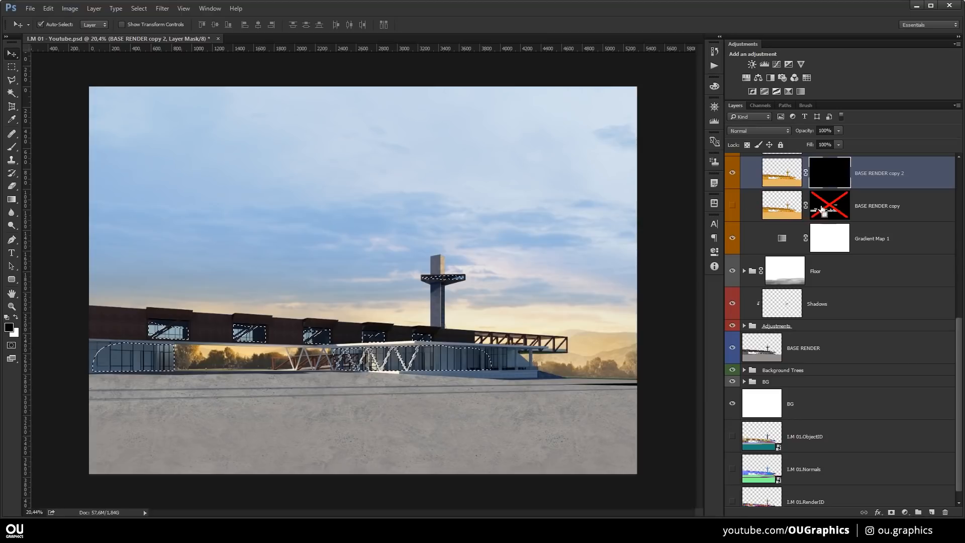
scroll(170, 339, "up", 9)
scroll(113, 401, "up", 6)
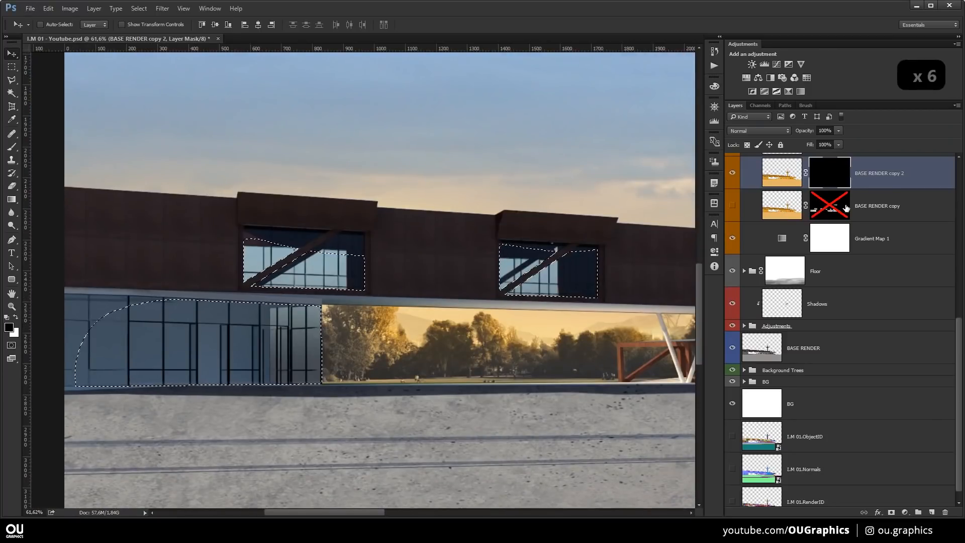
Paint white at 100% brush opacity on the duplicate's mask within the selection, covering the building's windows and glass facade.
key("b")
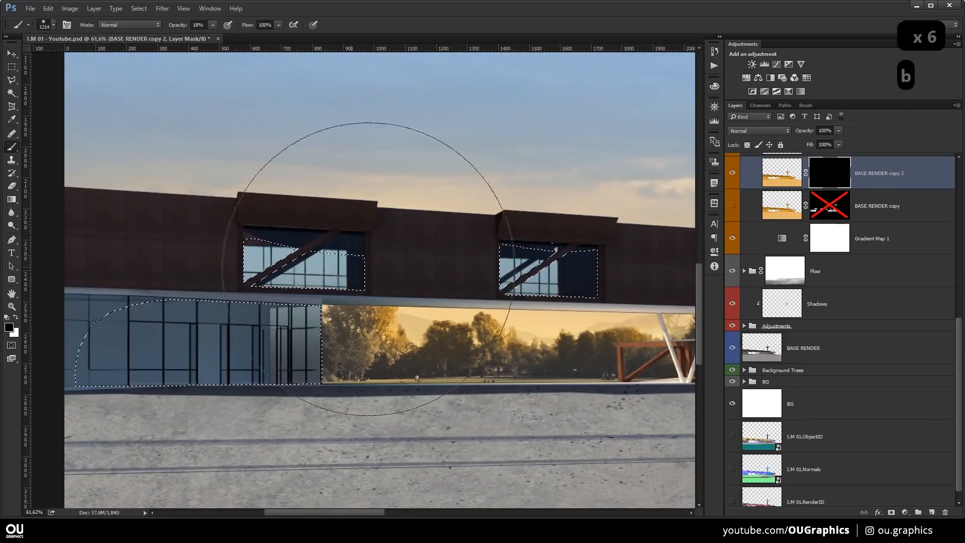
key("x")
key("0")
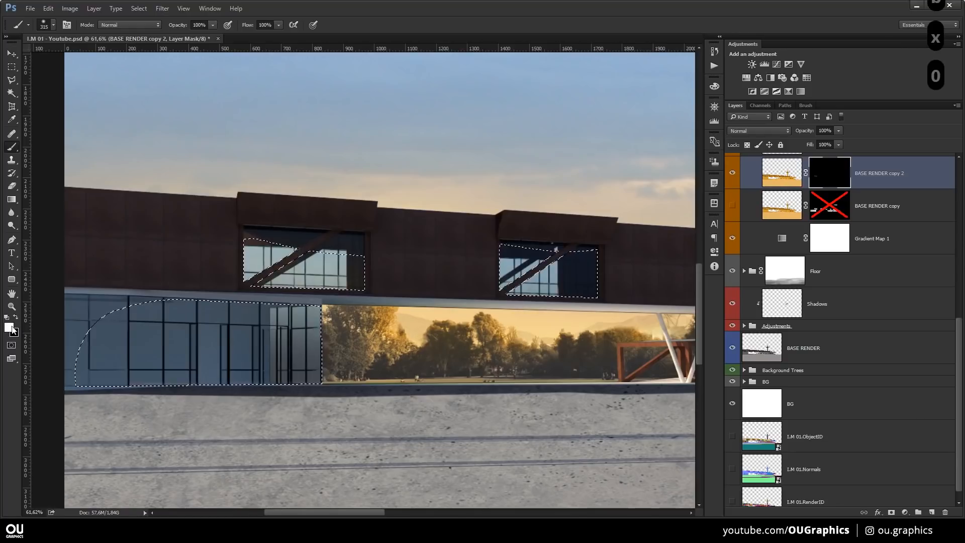
mouse_move(256, 274)
left_mouse_down()
mouse_move(362, 274)
mouse_move(244, 258)
mouse_move(111, 352)
mouse_move(290, 387)
left_mouse_up()
mouse_move(505, 282)
left_mouse_down()
mouse_move(549, 270)
mouse_move(122, 308)
left_mouse_up()
scroll(550, 269, "right", 8)
scroll(121, 308, "down", 5)
mouse_move(50, 337)
left_mouse_down()
mouse_move(453, 332)
mouse_move(402, 306)
left_mouse_up()
scroll(397, 351, "up", 2)
scroll(402, 307, "down", 4)
Delete the BASE RENDER copy 2 layer, clear the selection, and restore BASE RENDER copy as visible with its mask enabled.
left_click(945, 512)
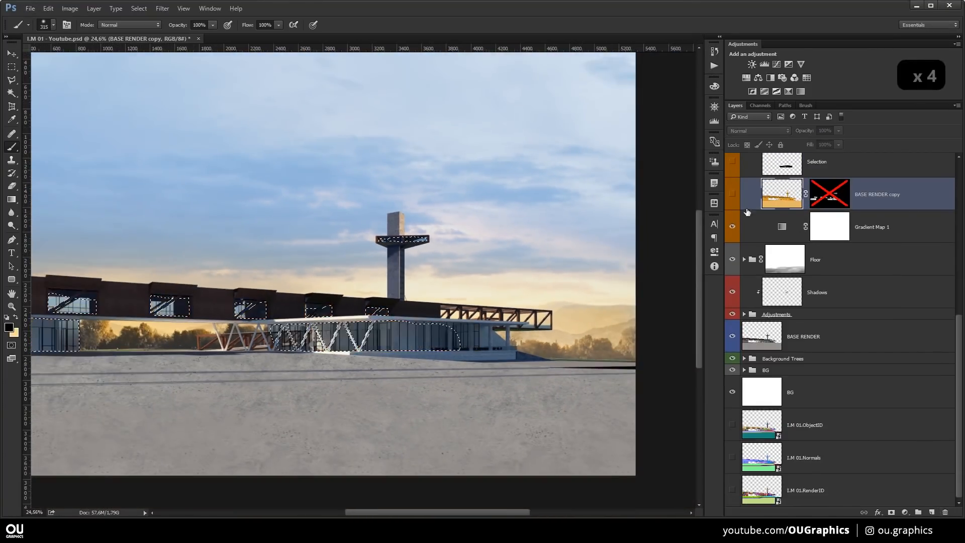
left_click(732, 194)
left_click_drag(364, 276, 456, 287)
key("ctrl+d")
left_click(829, 194, "shift")
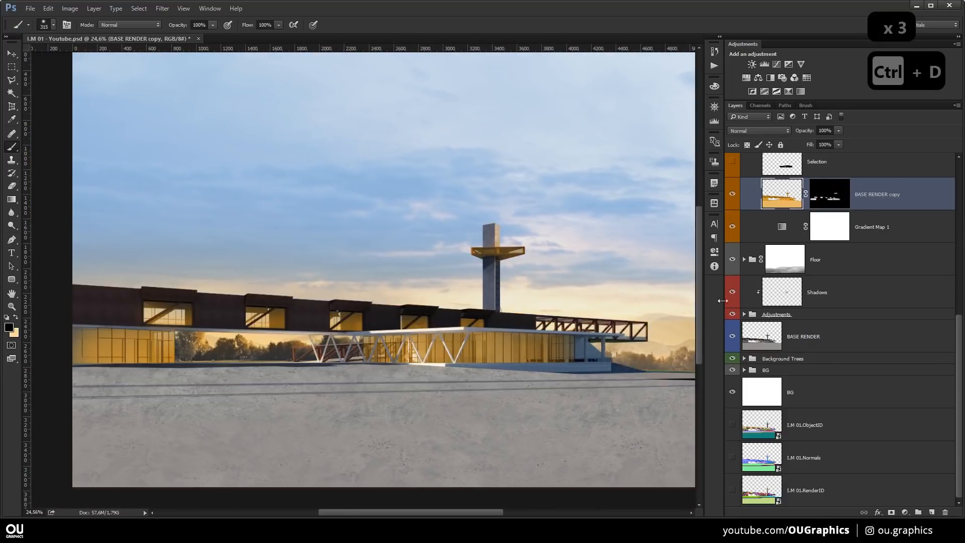
scroll(432, 289, "down", 1)
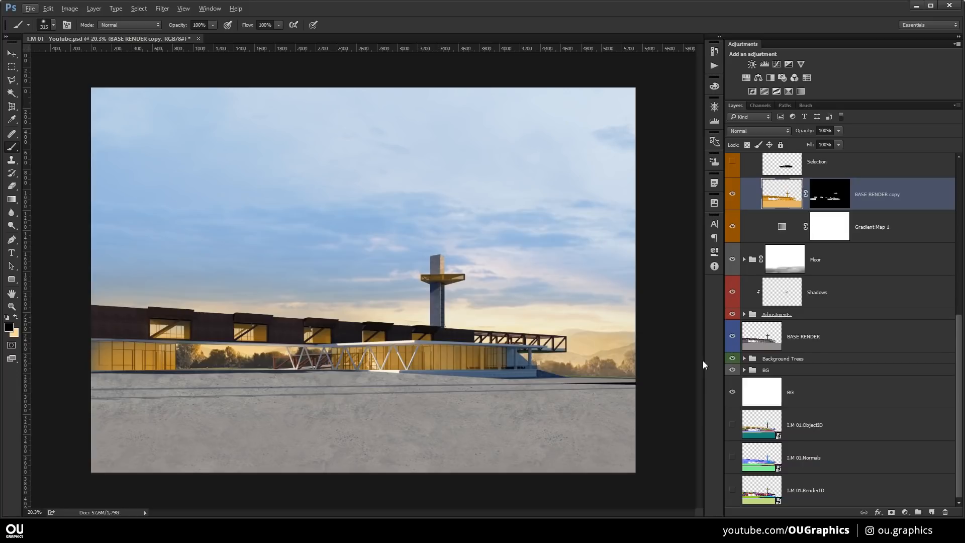
Switch to the Selection layer and back to the BASE RENDER copy layer.
scroll(773, 352, "up", 3)
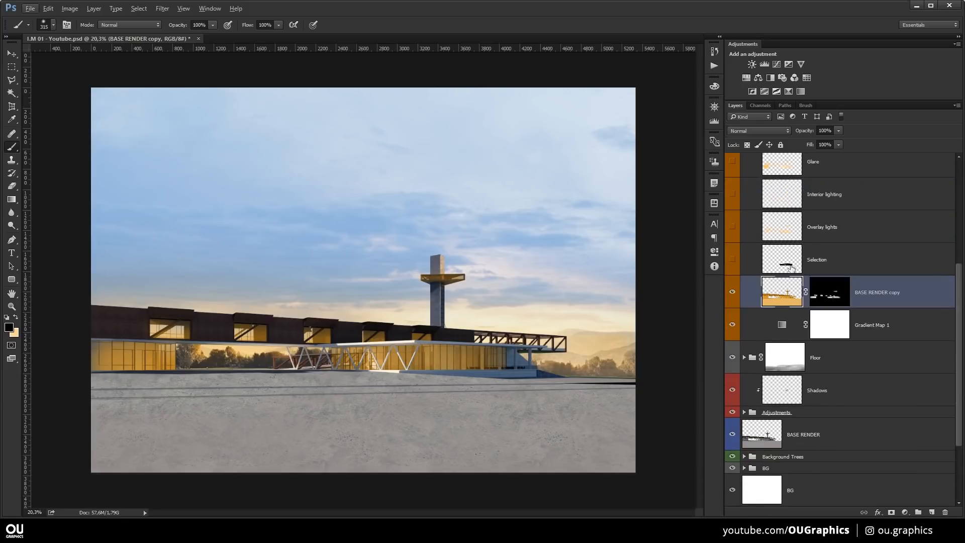
key("ctrl+d")
scroll(815, 301, "up", 2)
left_click(798, 332)
scroll(795, 346, "up", 2)
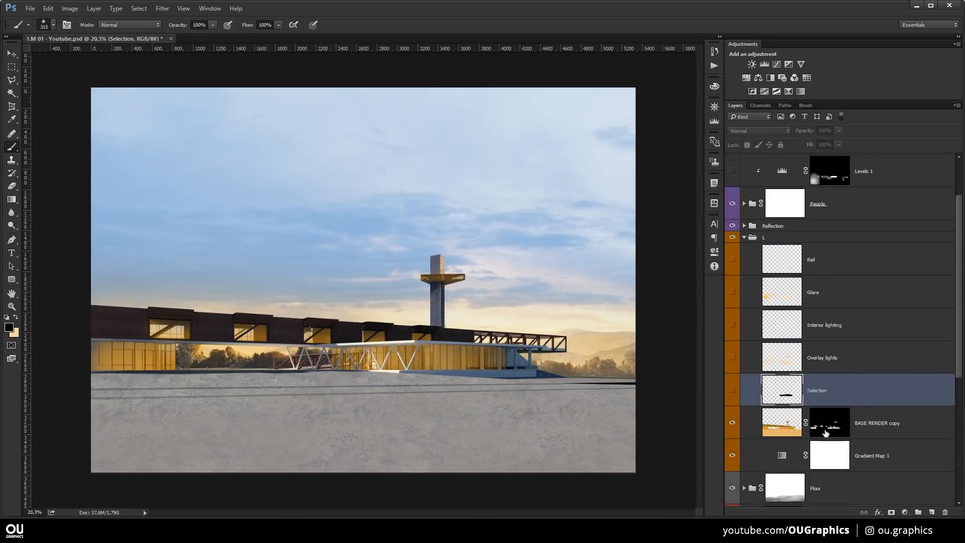
left_click(886, 429)
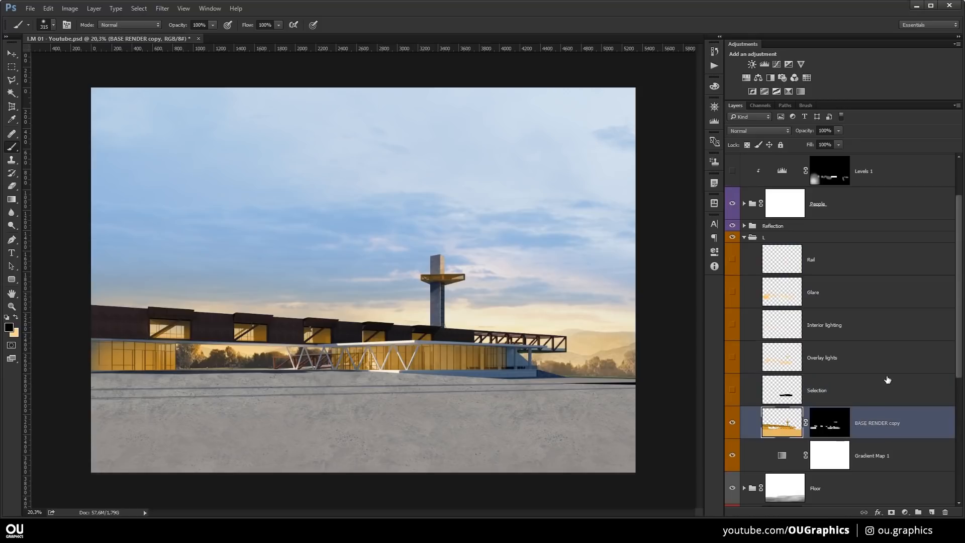
Show the Overlay lights layer in the L group and compare the building's glow with the layer off and on.
left_click(843, 358)
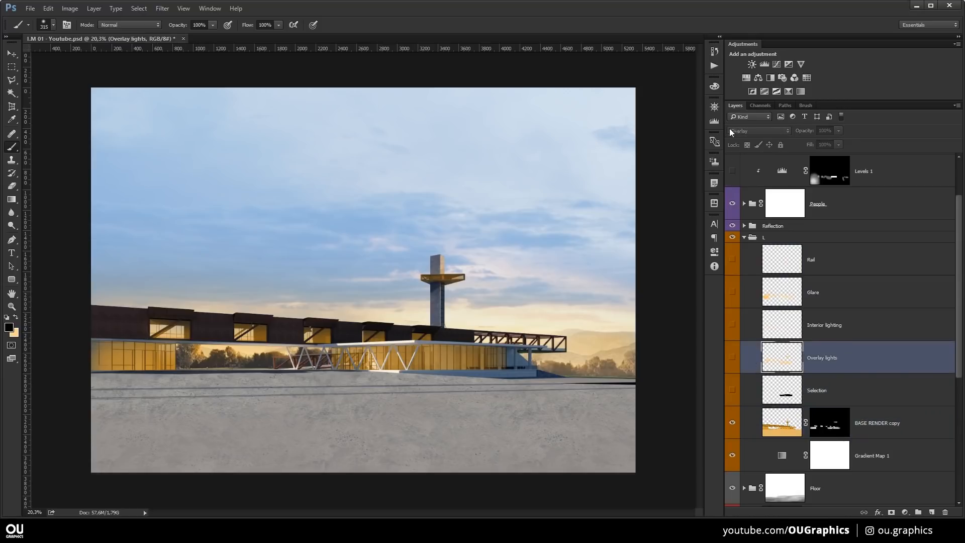
left_click(734, 359)
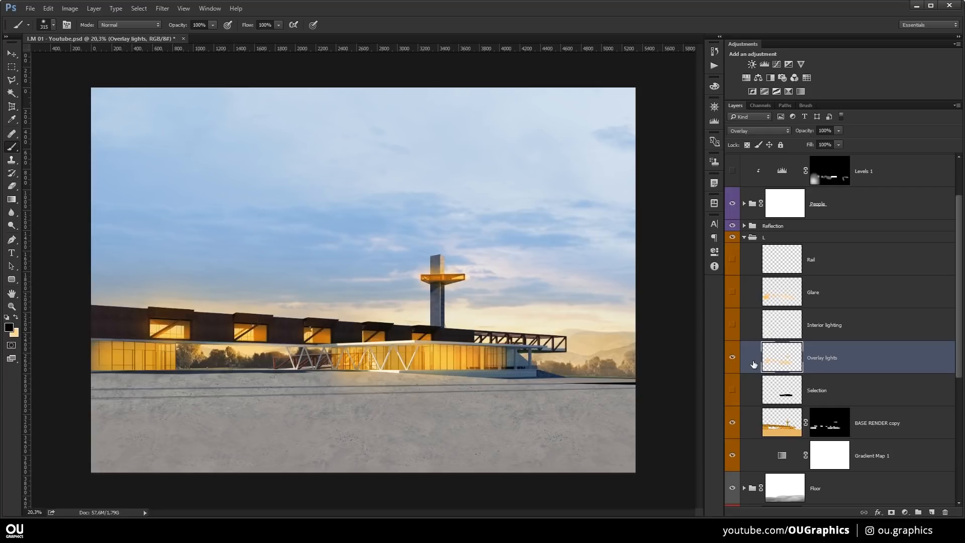
scroll(126, 327, "up", 5)
key("v")
left_click(732, 357)
left_click(733, 359)
Switch the Overlay lights layer to Normal blending and try a light orange brush stroke over the upper windows, undoing it.
key("shift+alt+n")
key("b")
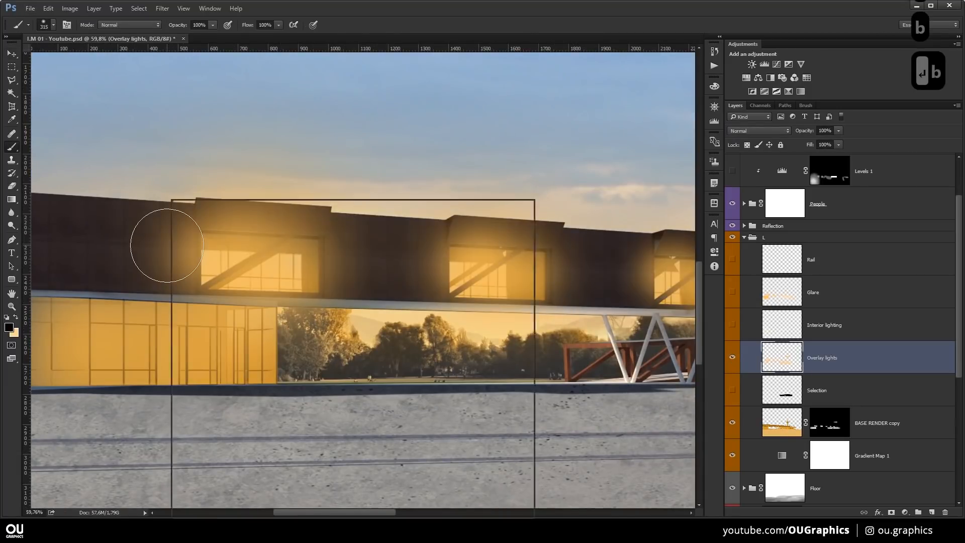
right_click(171, 200)
key("x")
left_click(9, 327)
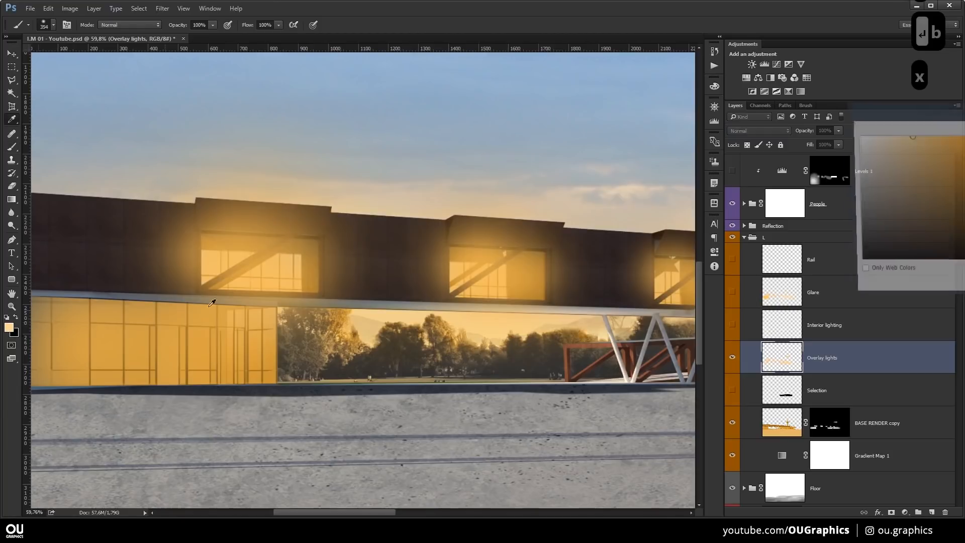
key("Return")
mouse_move(352, 281)
left_mouse_down()
mouse_move(338, 226)
mouse_move(278, 251)
left_mouse_up()
key("ctrl+z")
Lower the brush opacity to 30% and try soft orange glow strokes around the upper windows, undoing each one.
left_click_drag(213, 24, 182, 37)
key("3")
mouse_move(302, 221)
left_mouse_down()
mouse_move(221, 256)
mouse_move(347, 282)
left_mouse_up()
key("ctrl+z")
left_click_drag(327, 237, 500, 268)
key("ctrl+z")
Set the Overlay lights layer's blend mode back to Overlay and review the glow across the whole building.
left_click(759, 131)
left_click(752, 229)
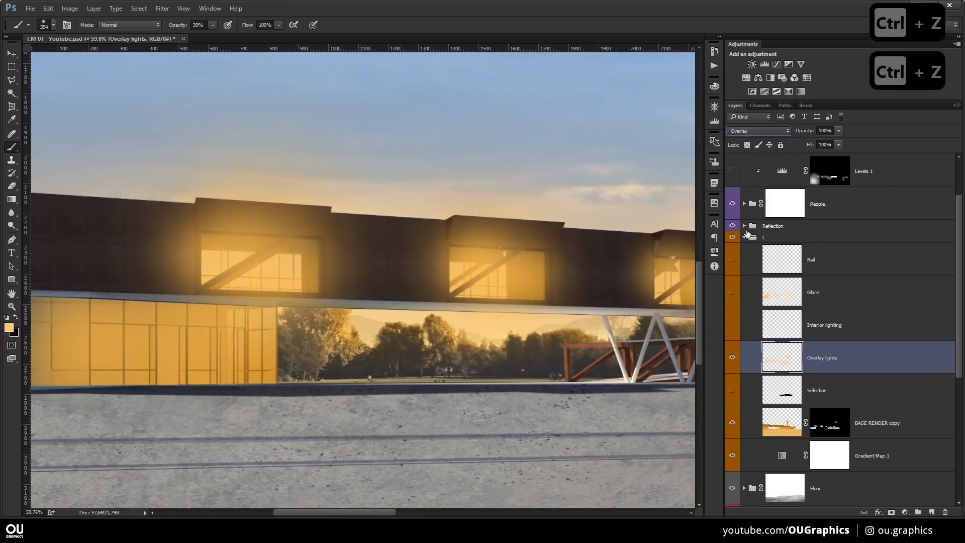
scroll(543, 253, "down", 8, "alt")
key("v")
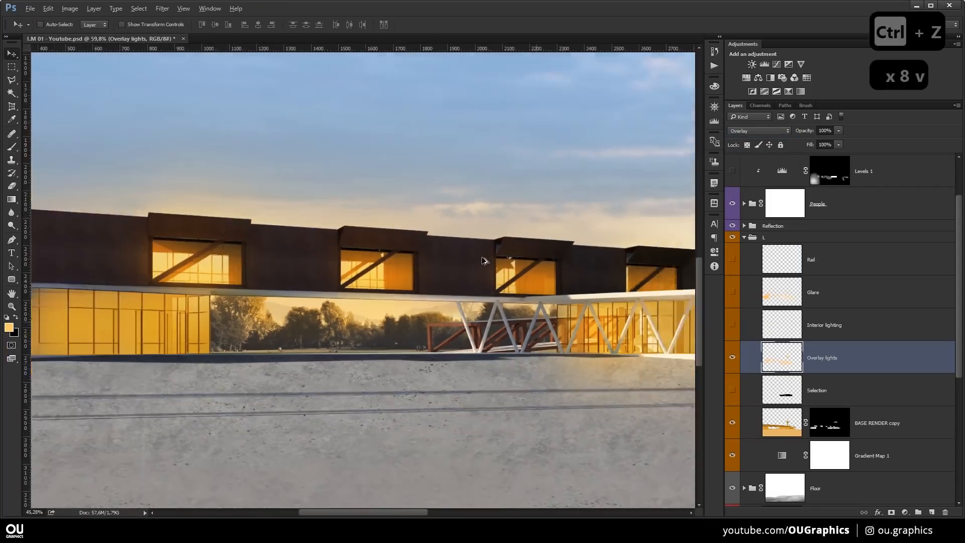
scroll(511, 283, "down", 2, "alt")
scroll(470, 211, "up", 1, "alt")
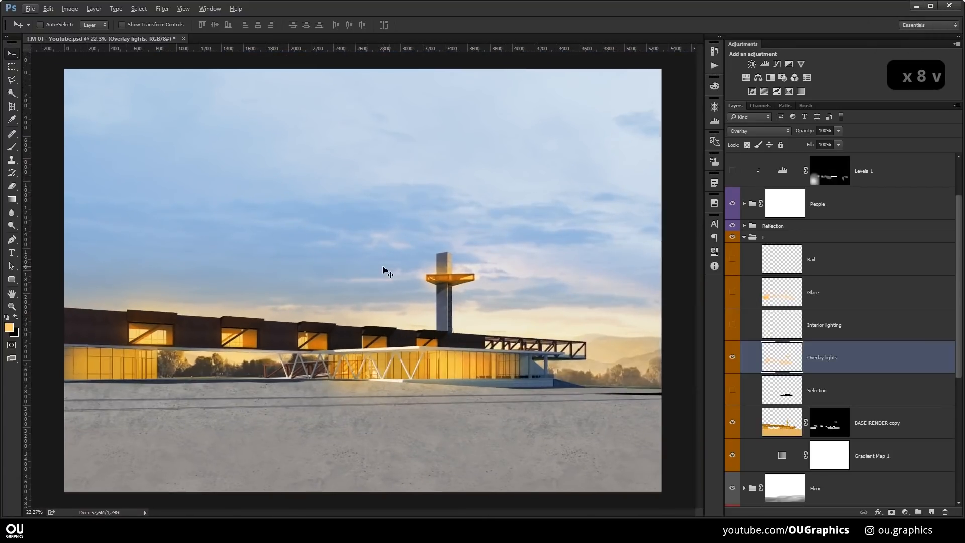
Show the Interior lighting layer and compare the ceiling lights behind the glass facade with the layer off and on.
left_click(802, 333)
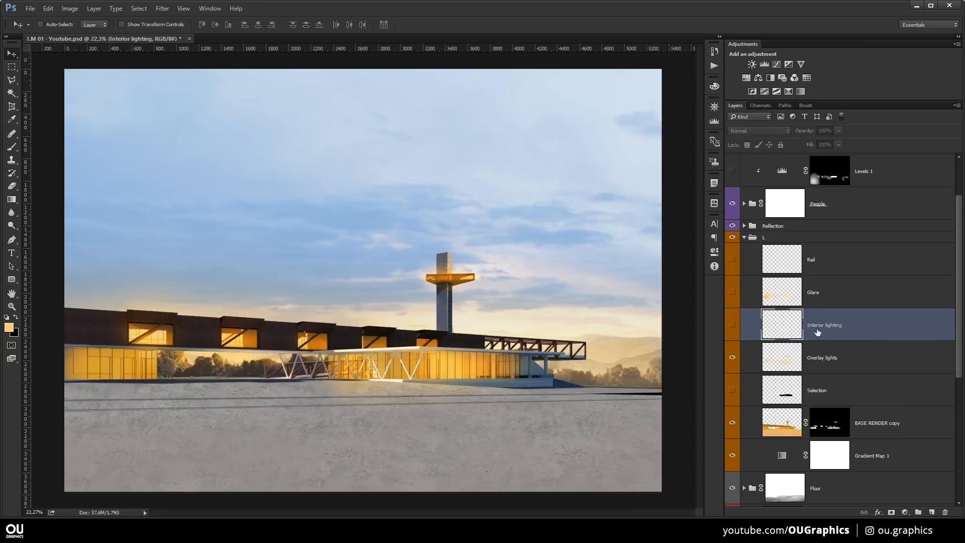
left_click(733, 328)
scroll(437, 362, "up", 5)
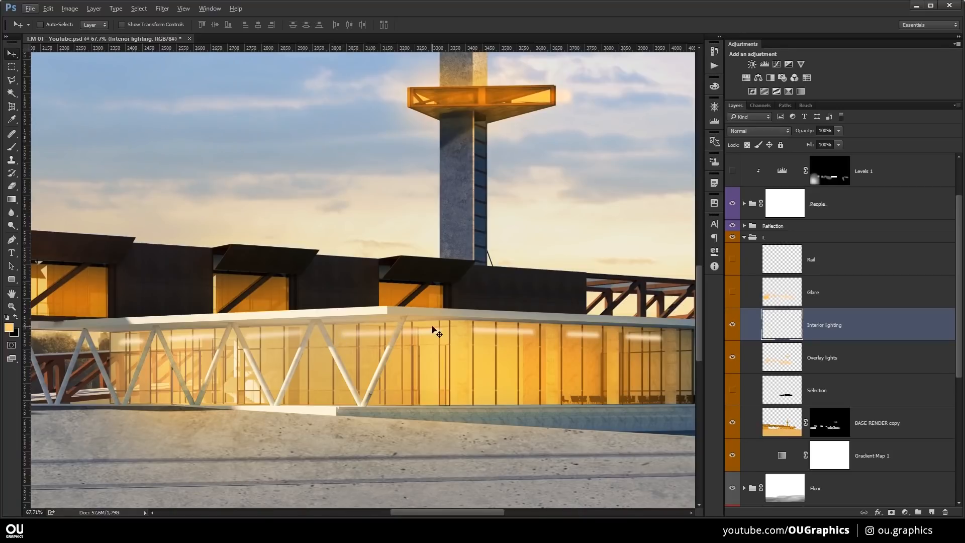
scroll(433, 330, "down", 3)
left_click(730, 327)
left_click(730, 326)
left_click(730, 327)
left_click(730, 327)
scroll(478, 334, "down", 2)
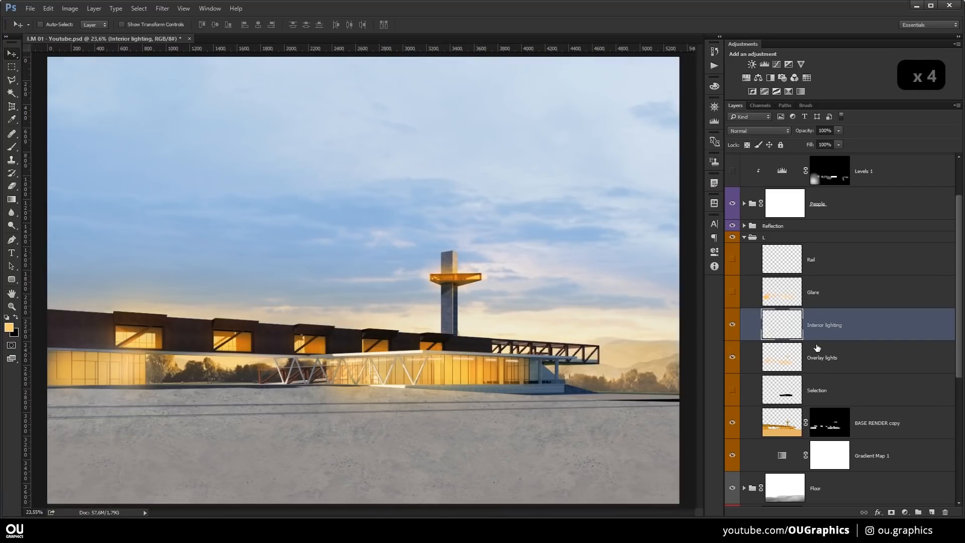
Show the Glare layer and inspect its orange haze around the windows and the glass facade.
left_click_drag(758, 300, 749, 151)
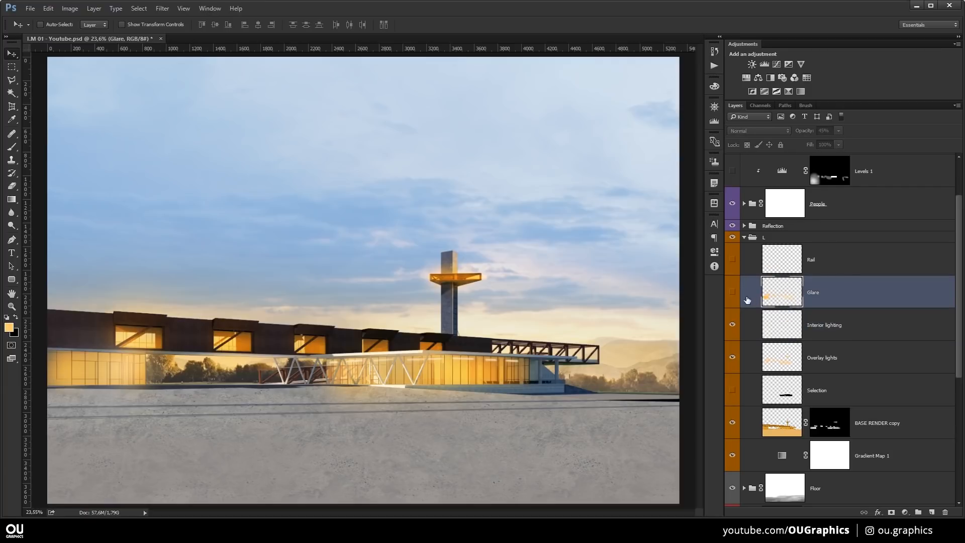
left_click(732, 292)
scroll(115, 370, "up", 3)
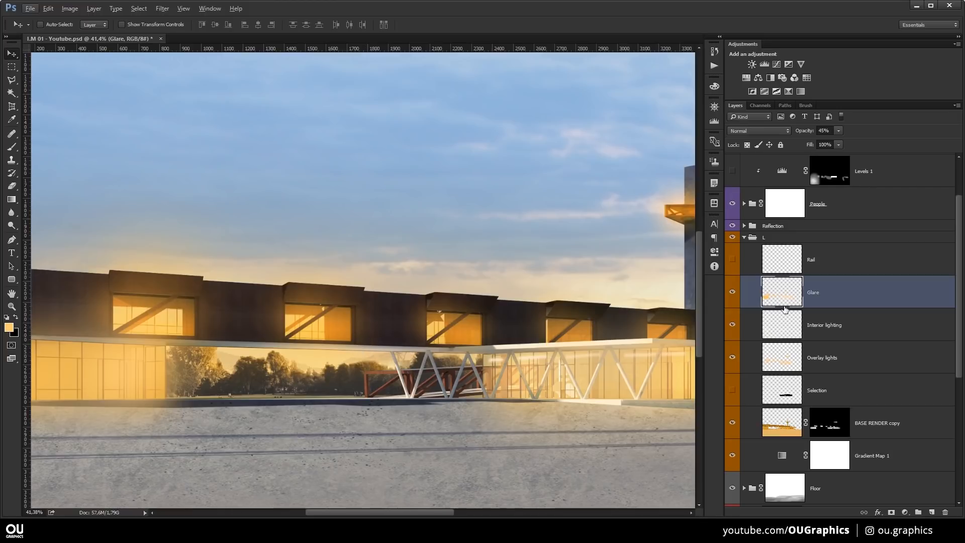
key("alt")
scroll(463, 325, "down", 3)
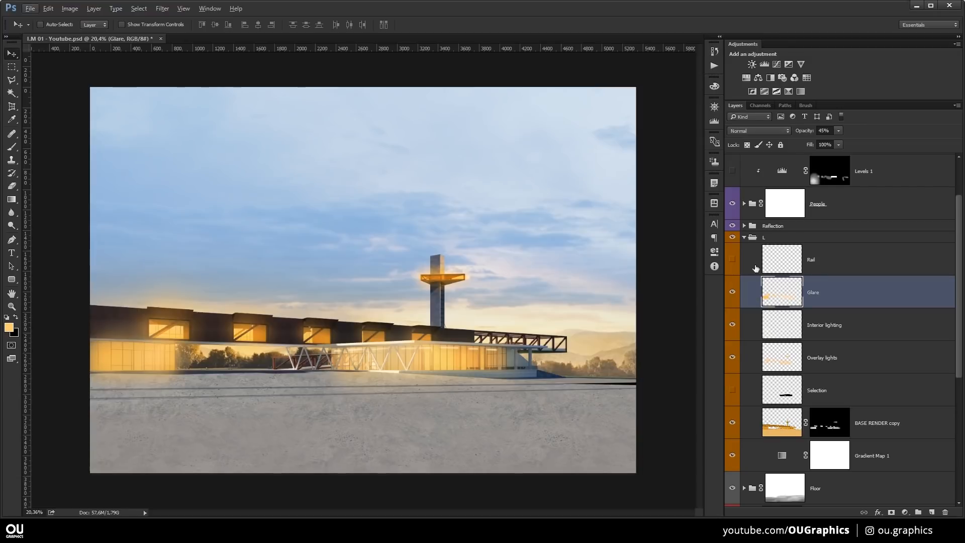
Show the Rail layer over the glass railing at the far end of the truss.
scroll(593, 362, "up", 10)
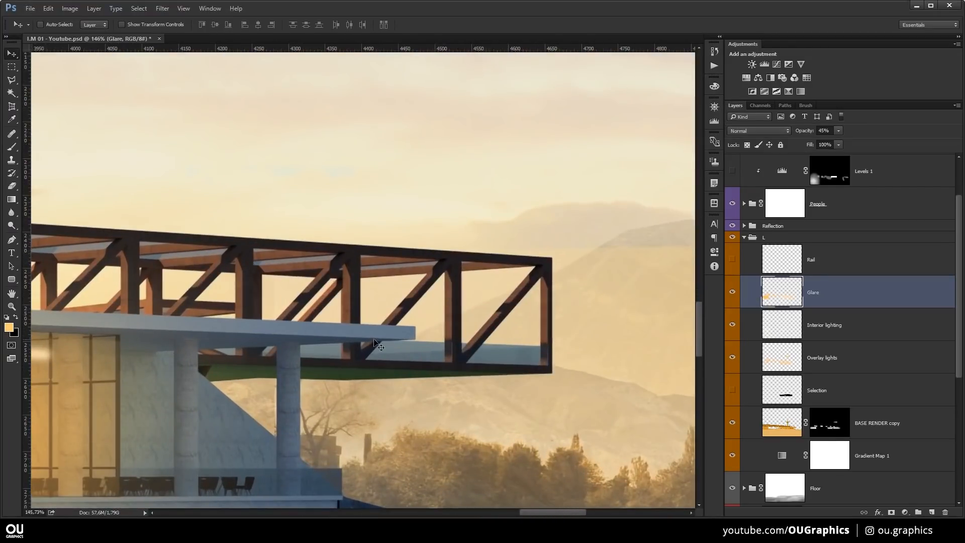
left_click(775, 264)
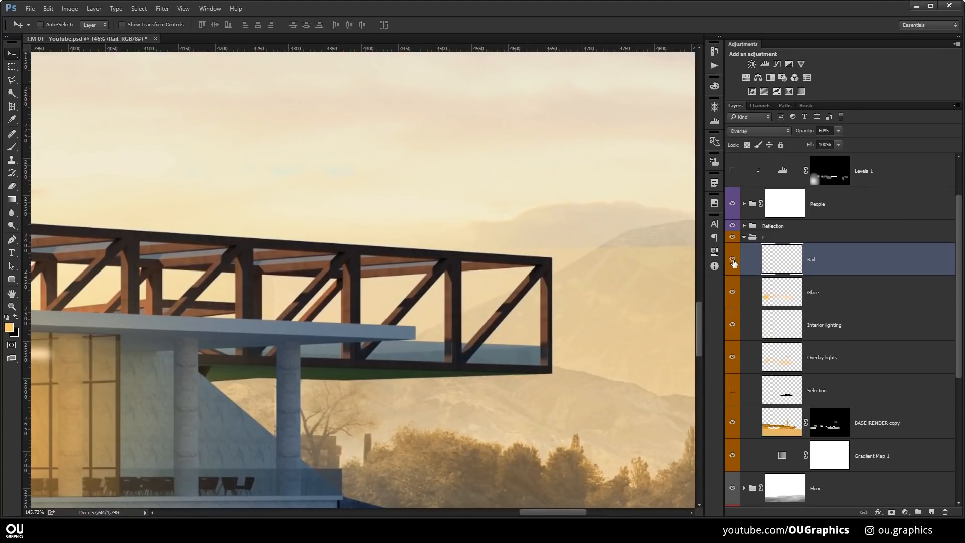
left_click(732, 259)
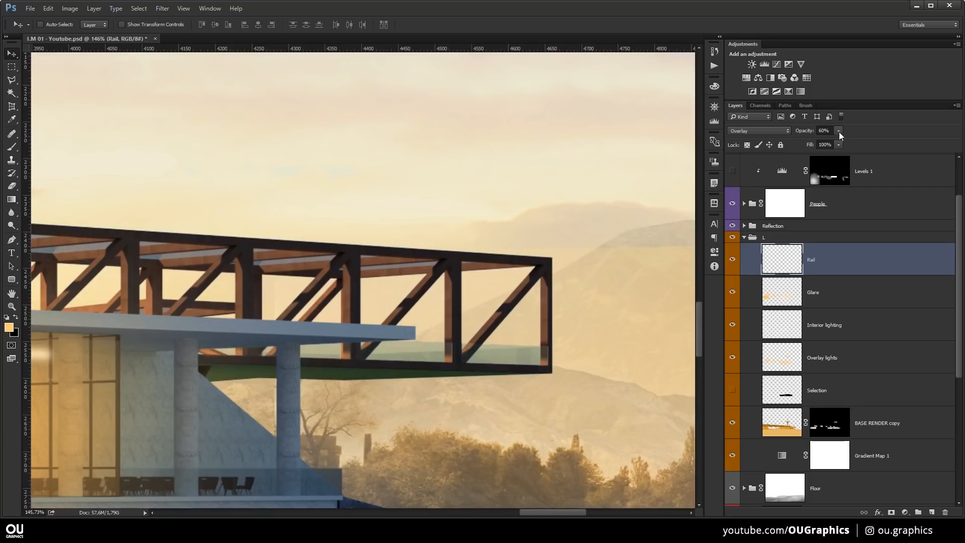
Set the Rail layer to Normal blending at 100% opacity to expose its solid orange fill.
left_click(781, 132)
left_click(777, 140)
left_click_drag(839, 132, 859, 238)
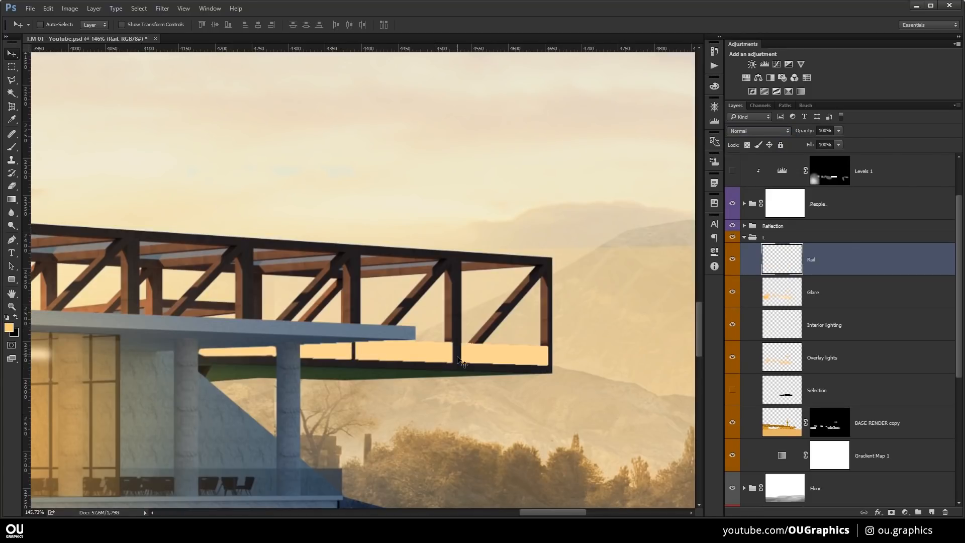
Set the Rail layer back to Overlay blending at 60% opacity.
left_click(764, 131)
left_click(758, 234)
left_click_drag(838, 132, 819, 144)
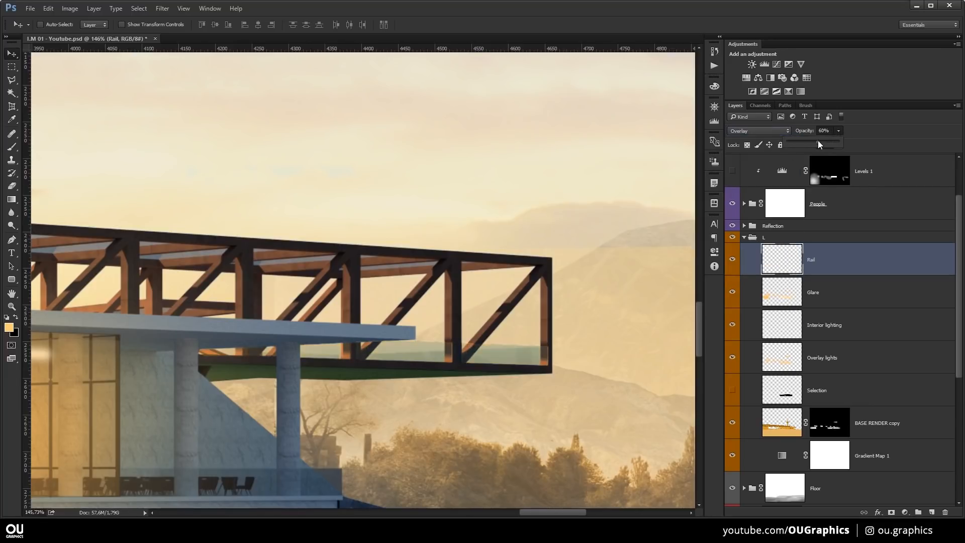
Collapse the L group, then expand the People group and look through its cutout layers down to Layer 15.
left_click(818, 258)
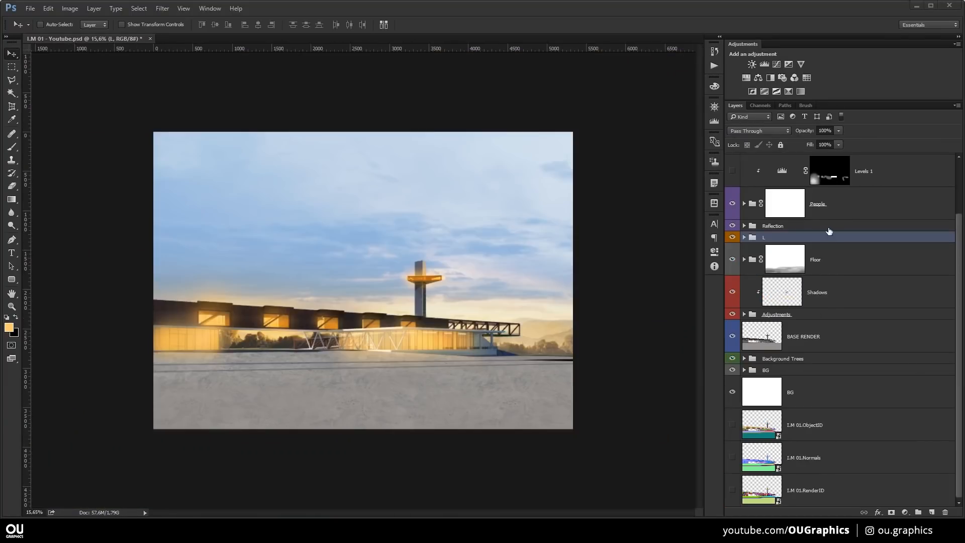
scroll(370, 272, "up", 2)
left_click(817, 216)
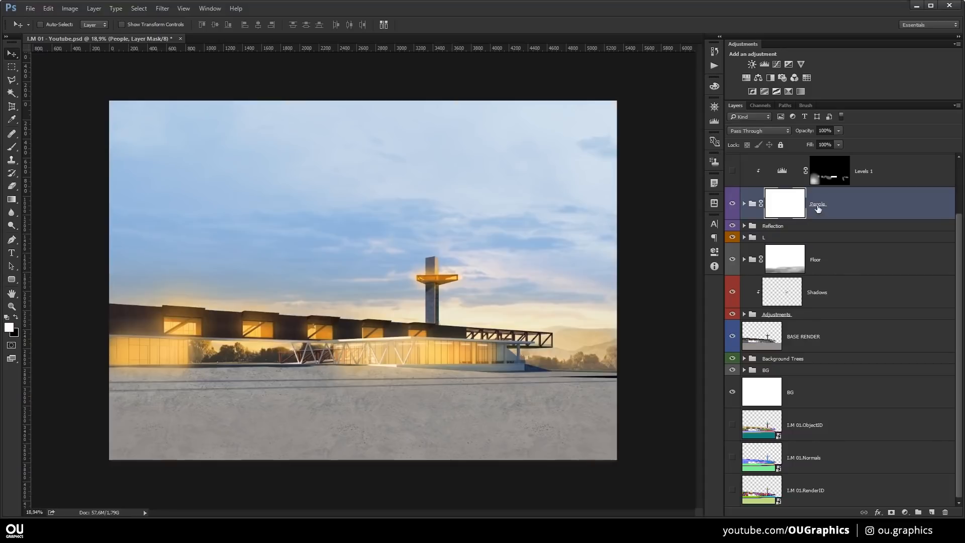
scroll(759, 254, "up", 2)
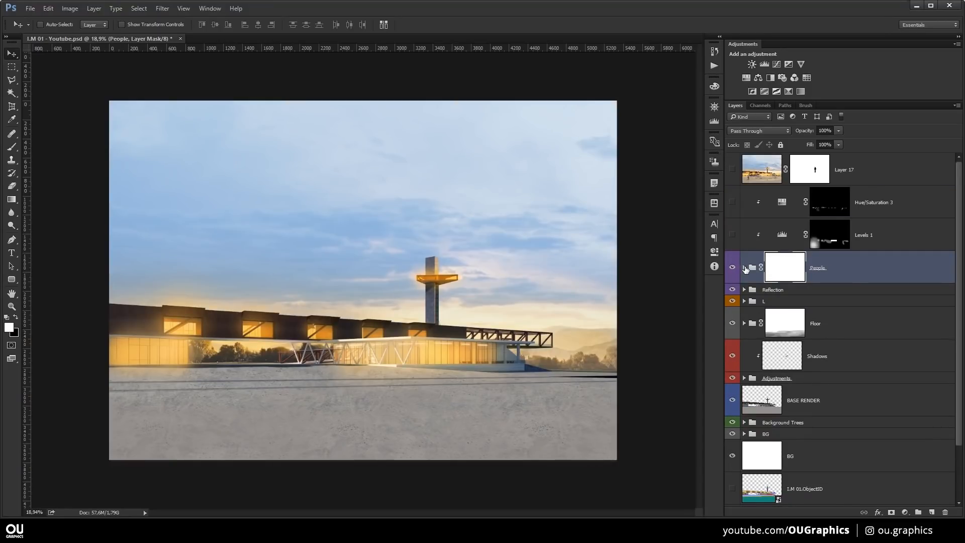
left_click(745, 267)
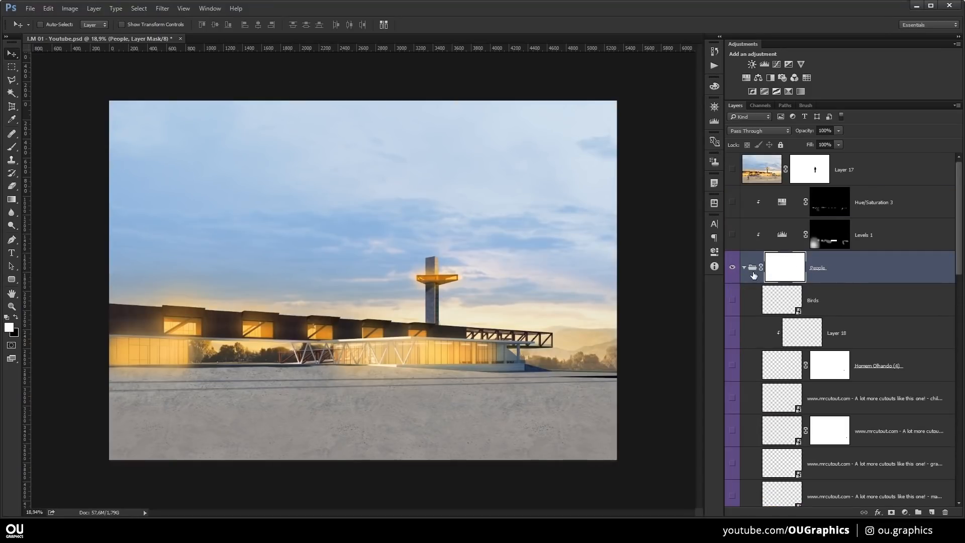
scroll(833, 288, "down", 6)
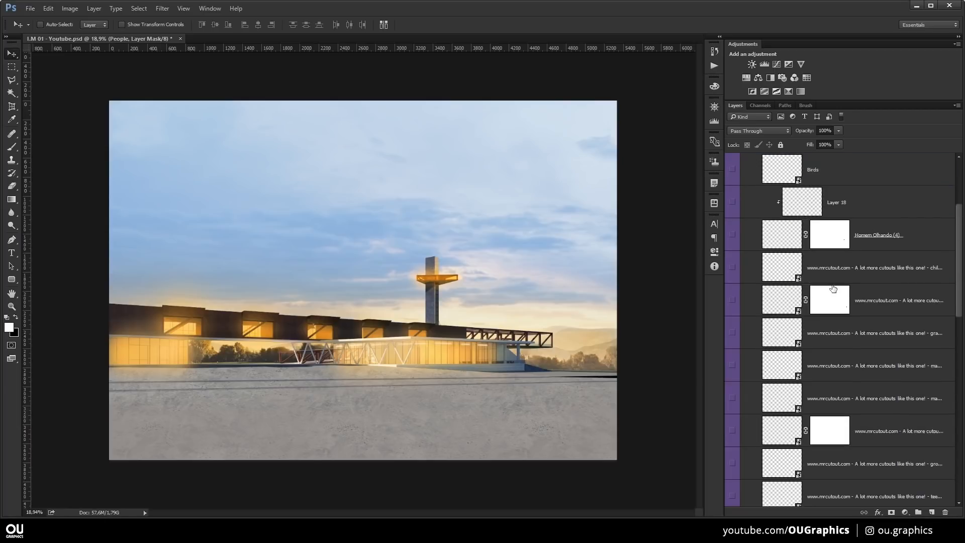
scroll(809, 349, "down", 6)
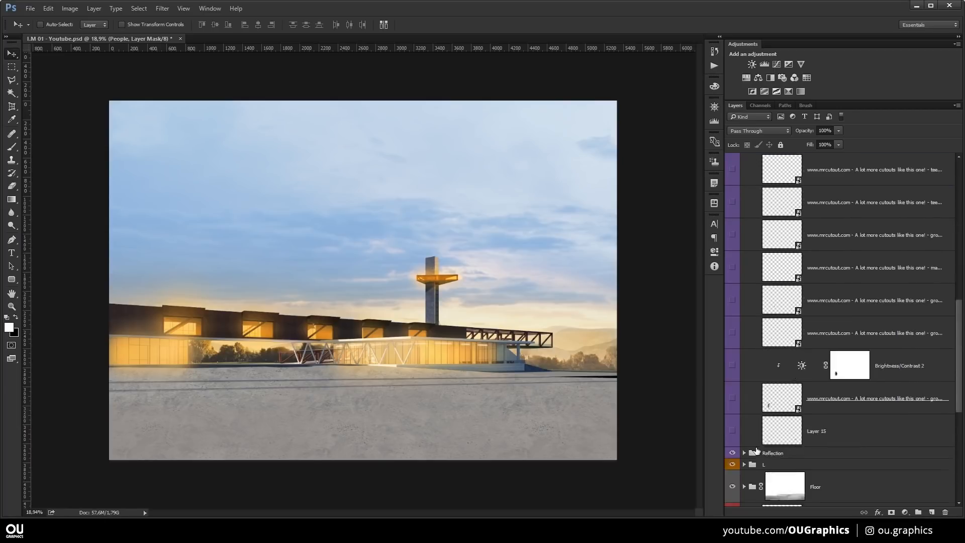
Place a horizontal guide at the people's eye level and show the People group's cutout layers up through Birds.
left_click_drag(486, 49, 502, 357)
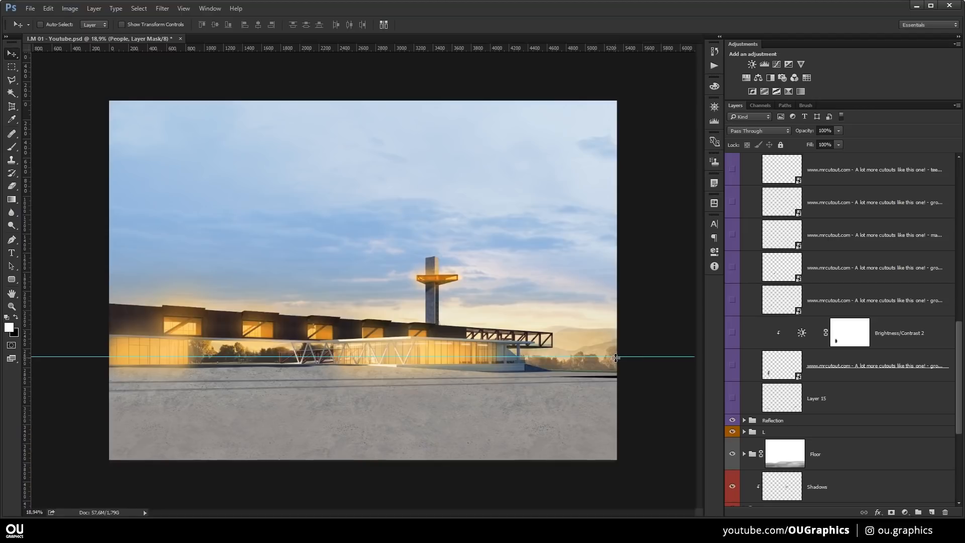
left_click(733, 364)
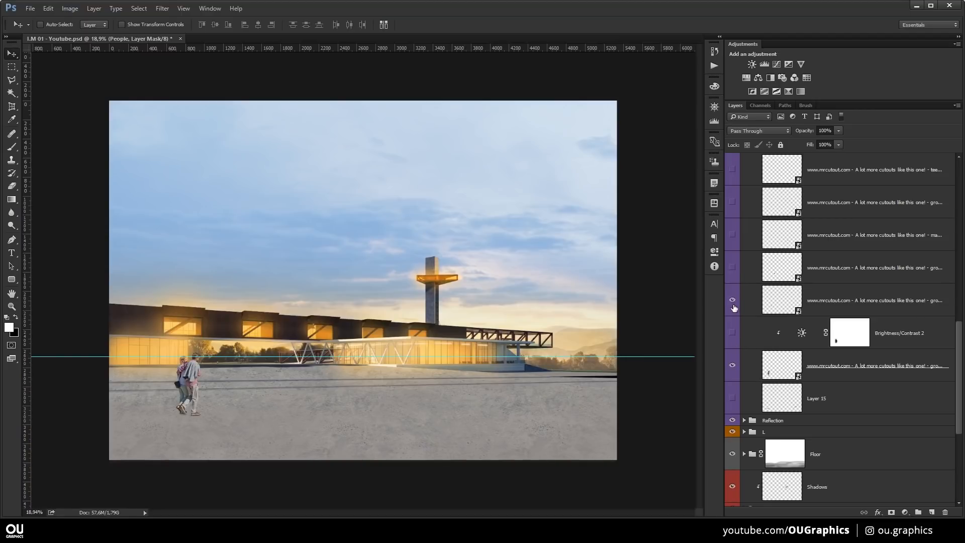
scroll(747, 371, "up", 5)
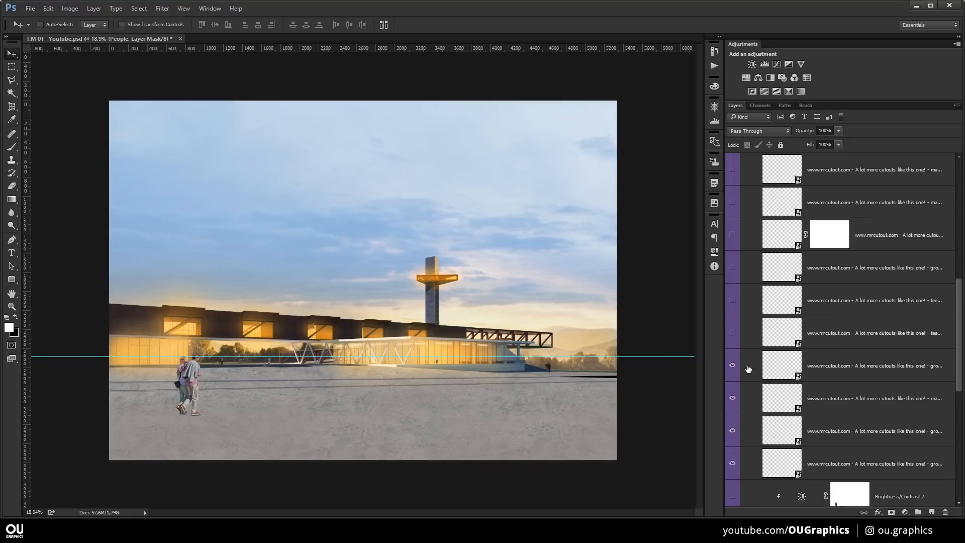
left_click_drag(733, 451, 733, 203)
scroll(749, 320, "up", 1)
left_click_drag(734, 267, 731, 212)
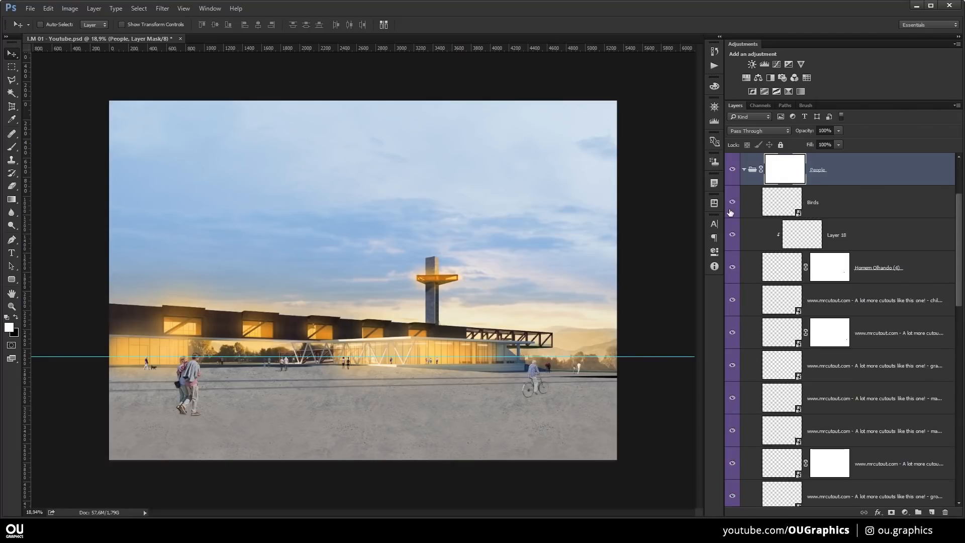
scroll(731, 270, "up", 1)
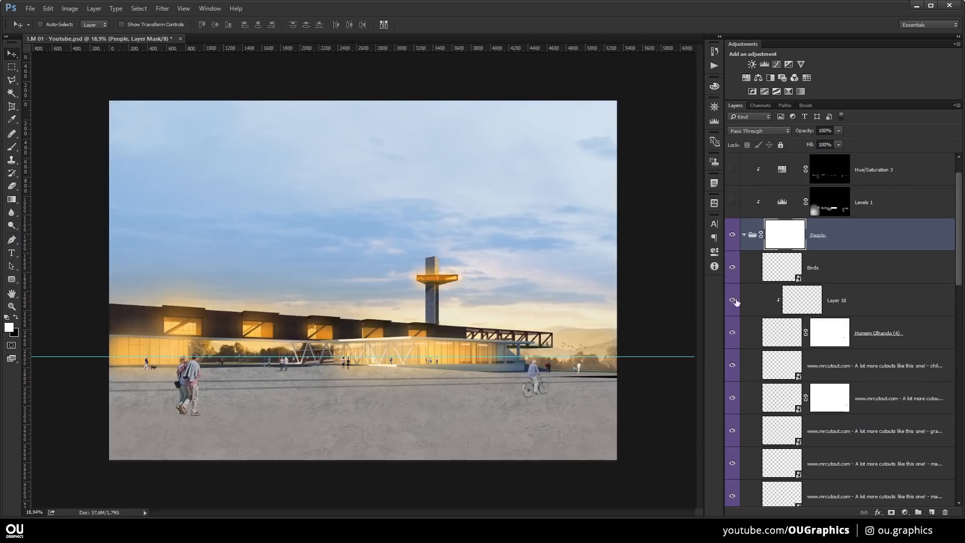
Duplicate the Birds layer, try the copy enlarged to about 114% in the sky beside the tower, and delete it.
left_click(776, 273)
key("ctrl+j")
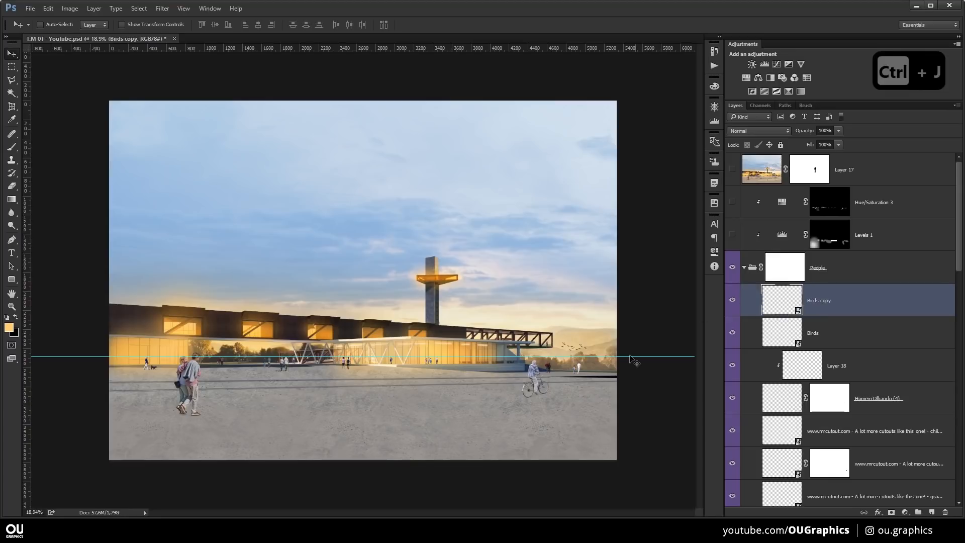
key("ctrl+t")
left_click_drag(595, 331, 640, 302)
left_click_drag(613, 349, 362, 283)
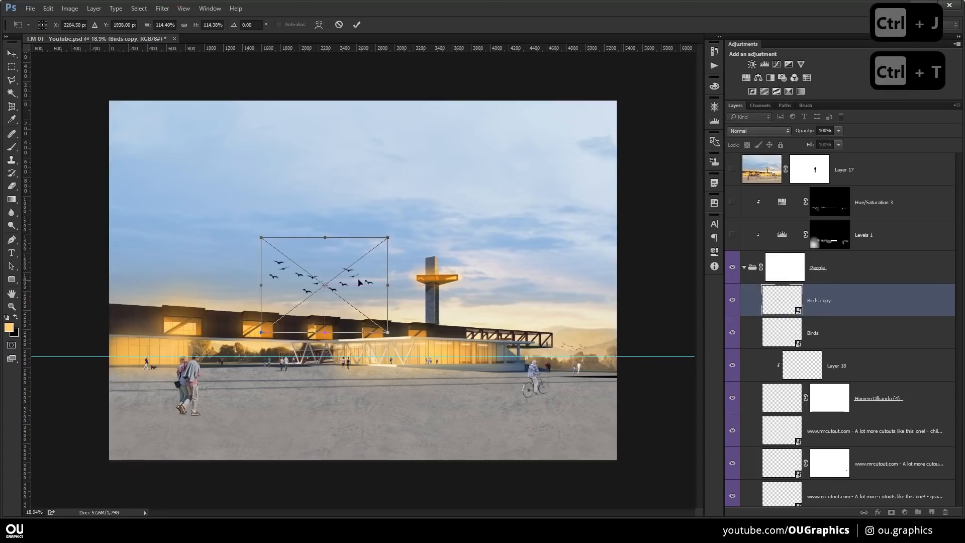
key("Return")
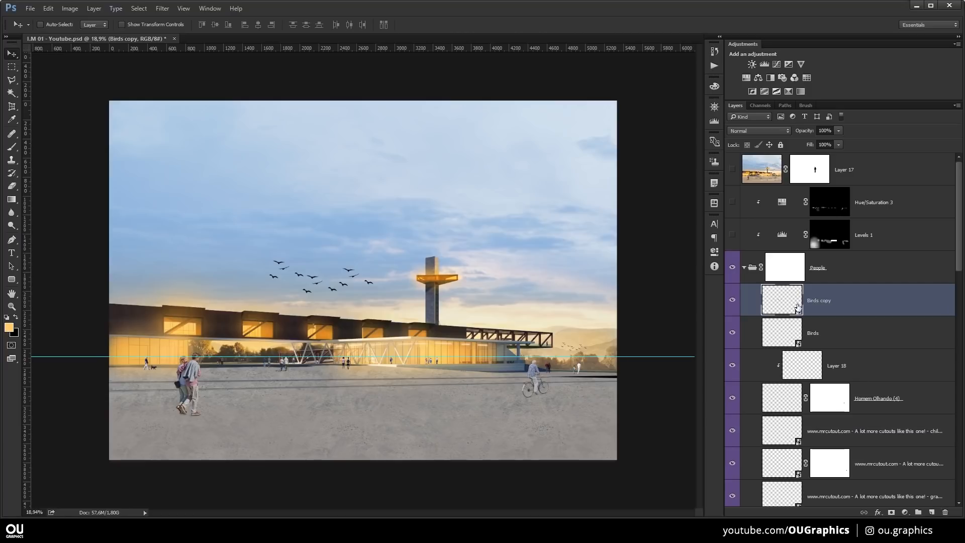
left_click(947, 513)
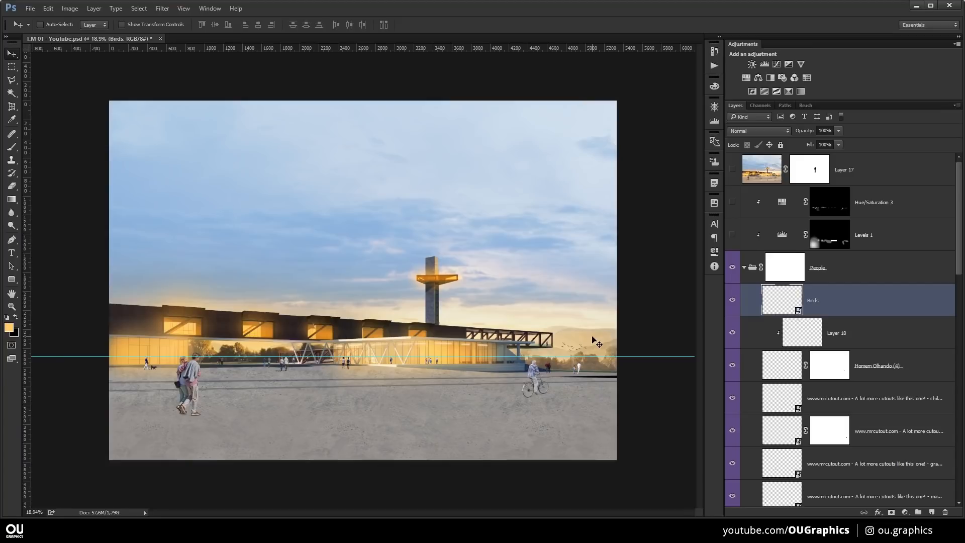
Select the Homem Olhando (4) layer and examine the man's cutout standing inside the end of the truss.
scroll(804, 252, "down", 3)
left_click(802, 246)
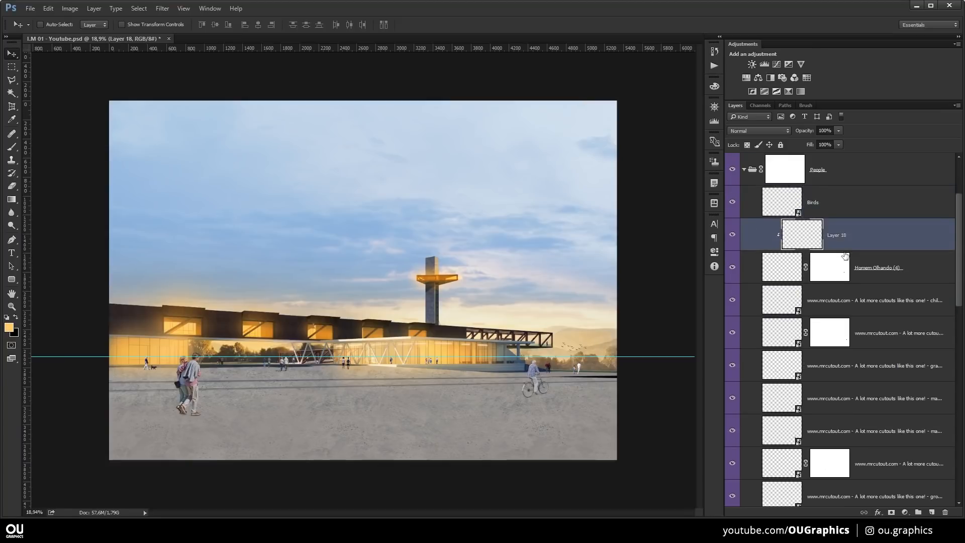
scroll(785, 245, "down", 3)
scroll(786, 245, "up", 3)
left_click(788, 266)
key("ctrl+t")
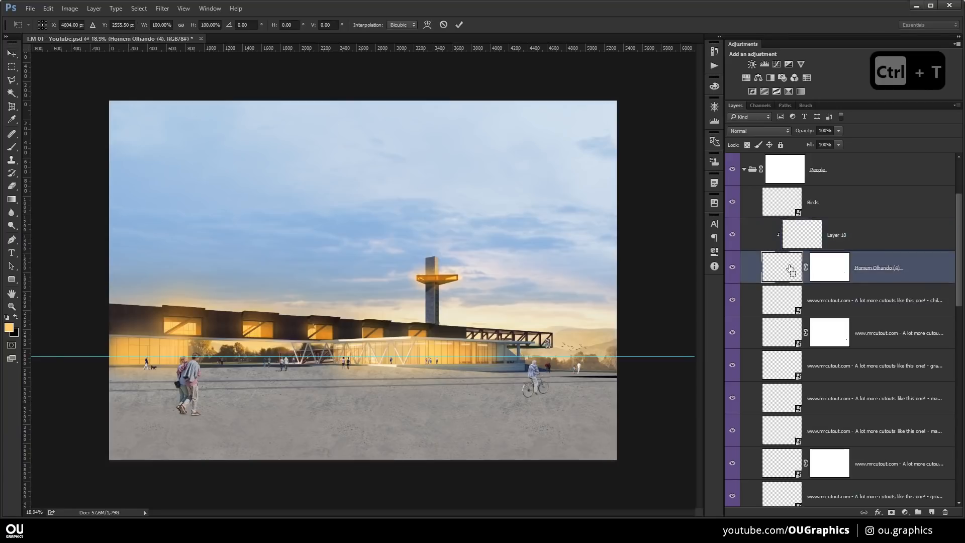
key("Escape")
scroll(546, 340, "up", 10)
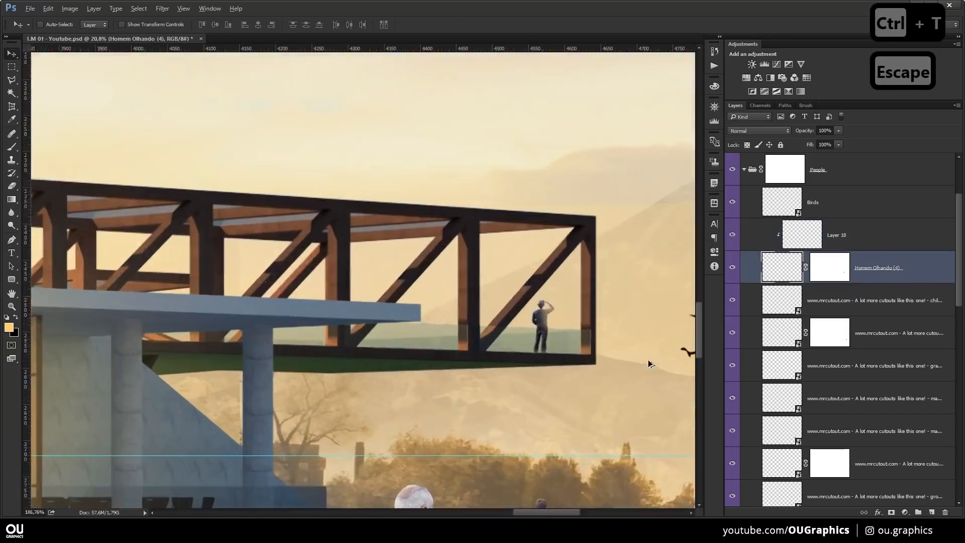
scroll(648, 363, "up", 1)
Release Layer 18 from its clipping mask, then clip it again to the Homem Olhando (4) cutout.
left_click(735, 237)
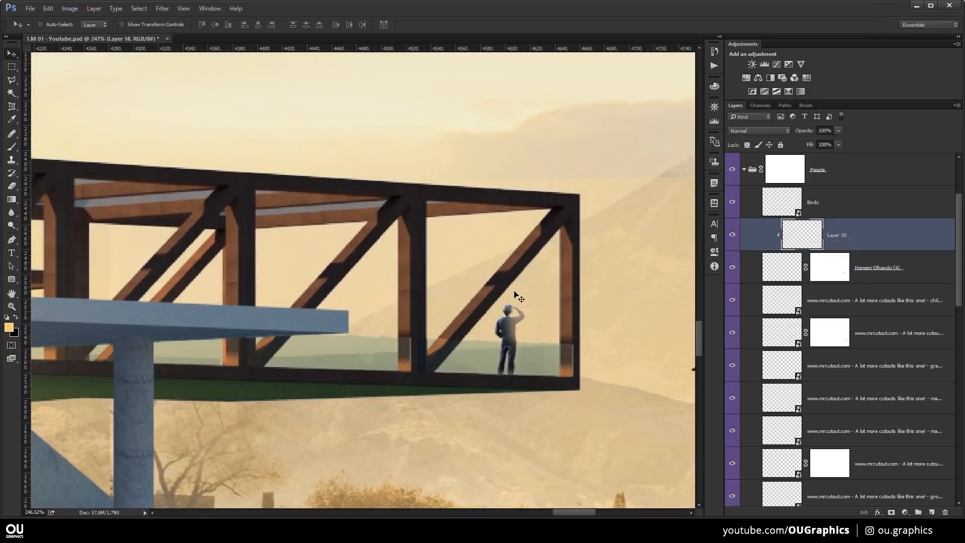
key("ctrl+alt+g")
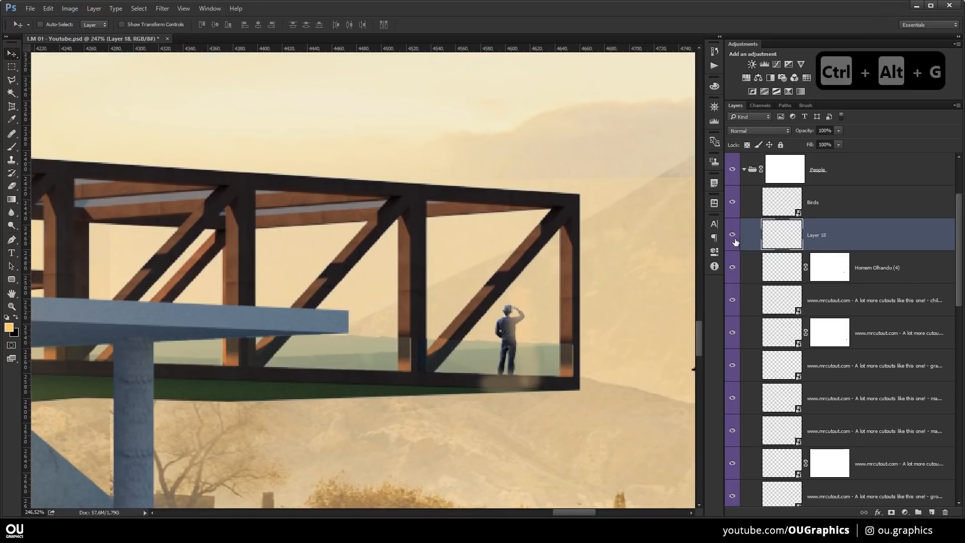
key("ctrl+alt+g")
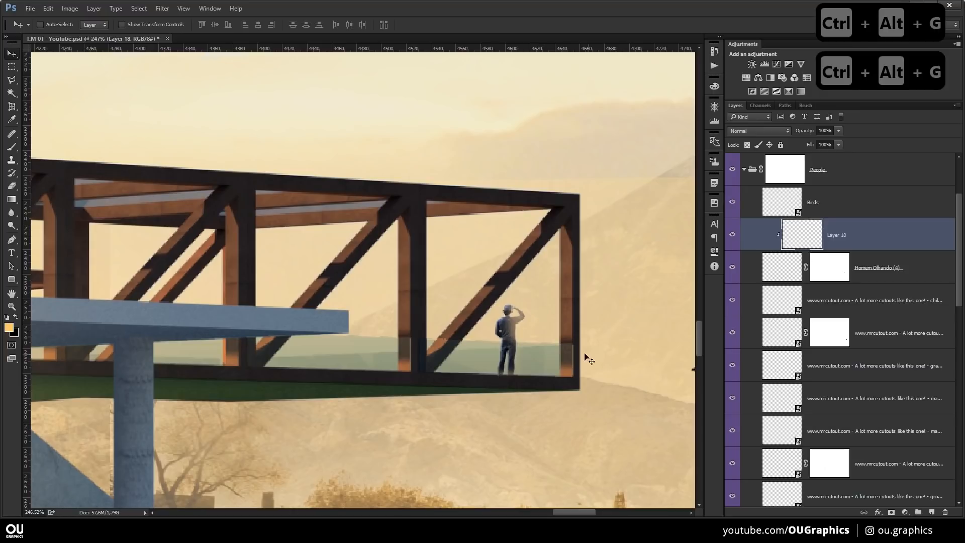
Show the Brightness/Contrast 2 adjustment clipped to the walking couple's cutout, comparing the couple with and without it.
scroll(502, 300, "down", 5)
scroll(501, 300, "down", 5)
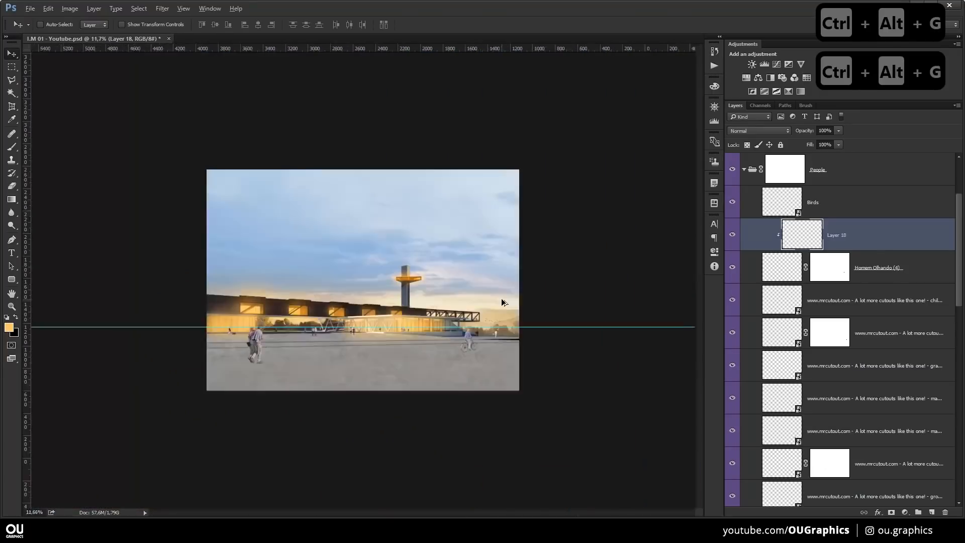
scroll(501, 301, "up", 1)
scroll(794, 331, "down", 5)
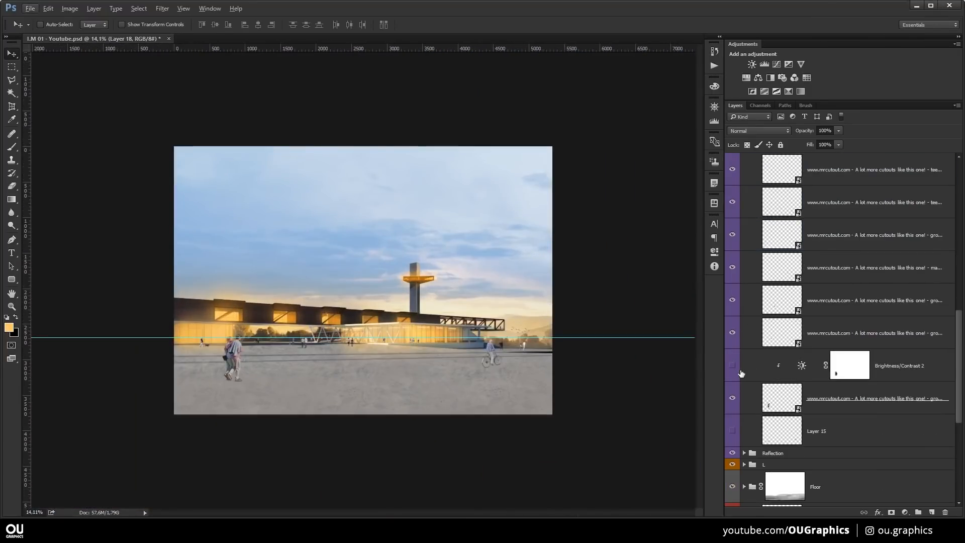
scroll(280, 346, "up", 5)
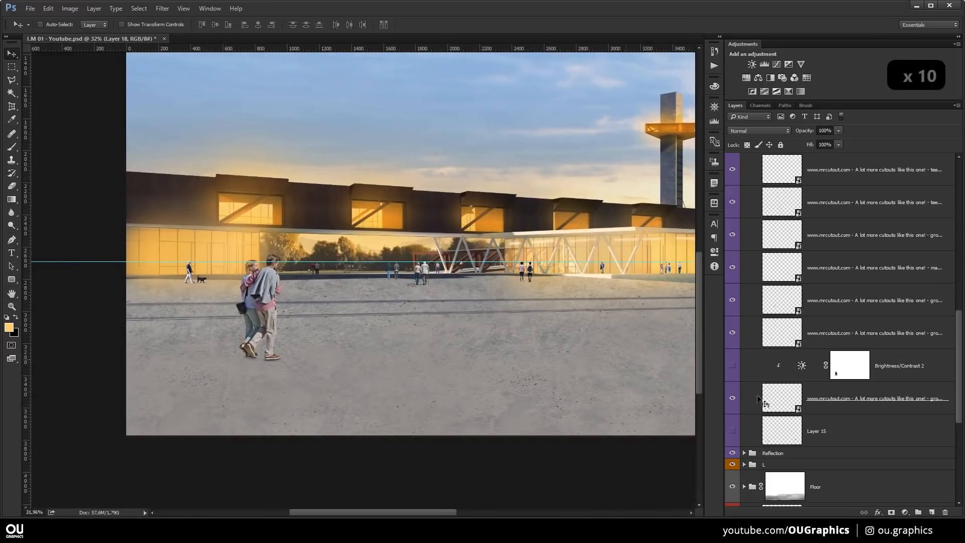
left_click(732, 365)
left_click(731, 366)
left_click(732, 365)
scroll(533, 367, "down", 2)
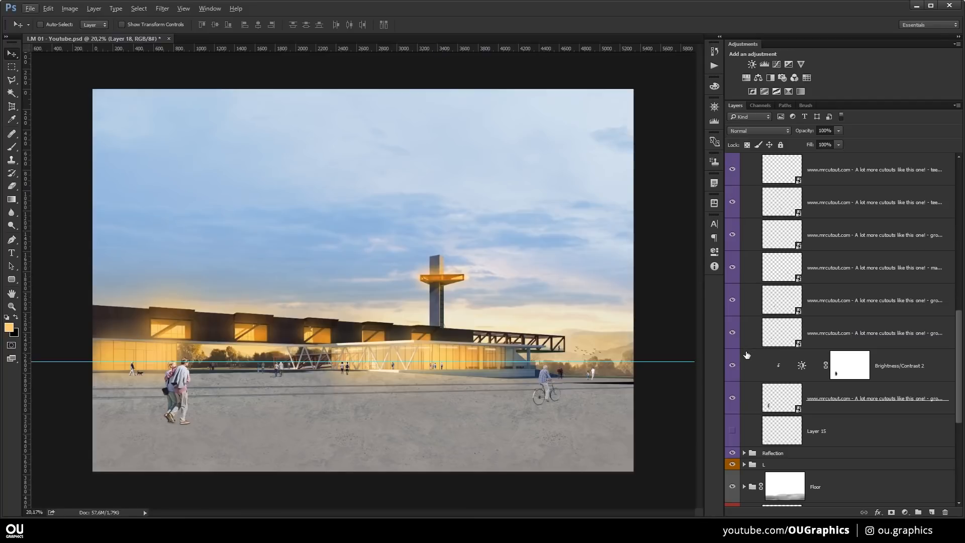
Compare the people with and without Layer 15, rename that layer Shadow, and leave it shown.
left_click(733, 433)
left_click(733, 433)
left_click(733, 434)
left_click(733, 434)
double_click(814, 431)
type("Shadow")
key("Return")
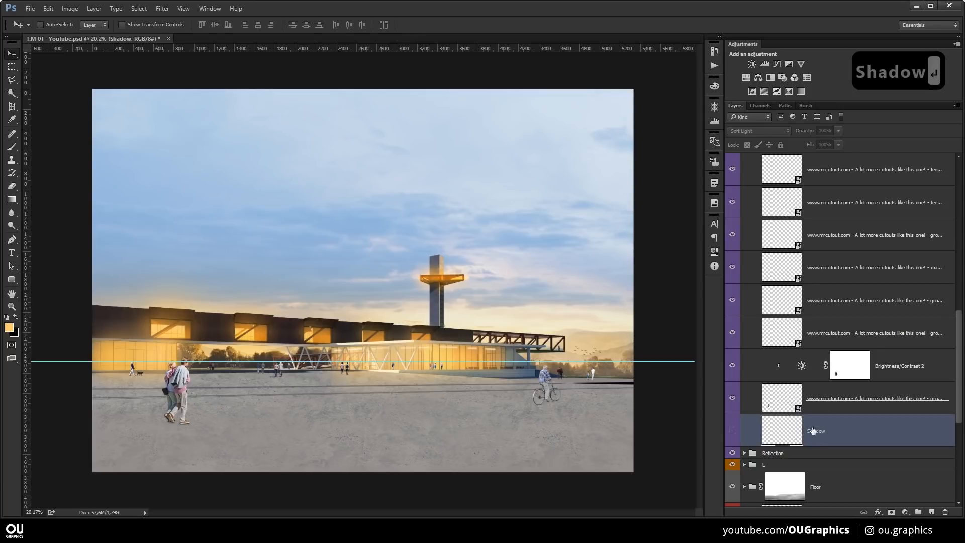
left_click(732, 431)
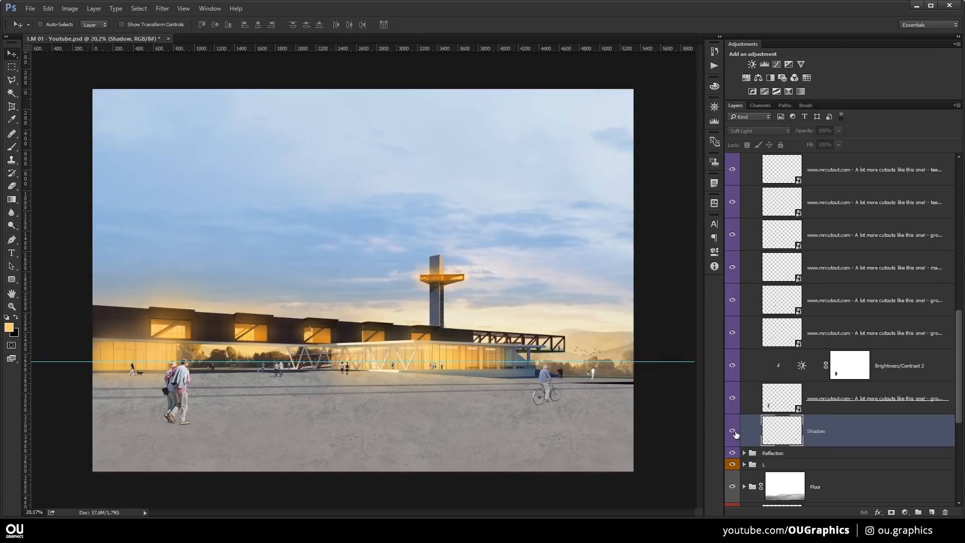
Activate the Brush tool, flatten its soft round tip into a horizontal ellipse, and point out the brush settings.
key("b")
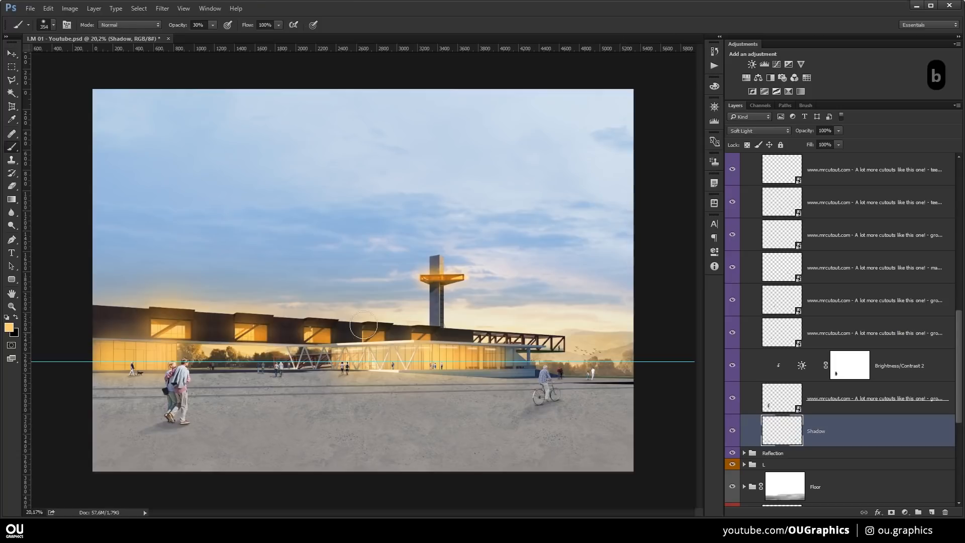
right_click(350, 390)
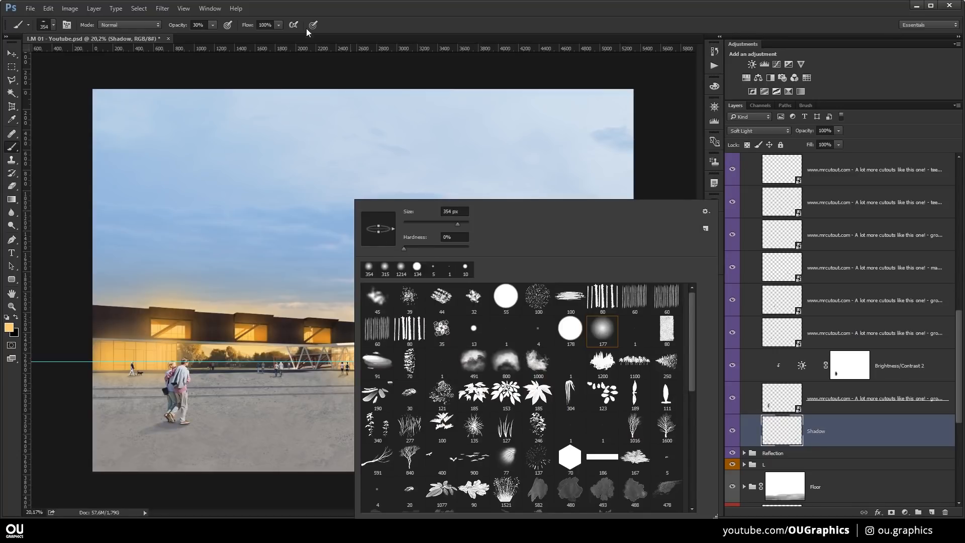
left_click(267, 13)
left_click(209, 8)
left_click(221, 105)
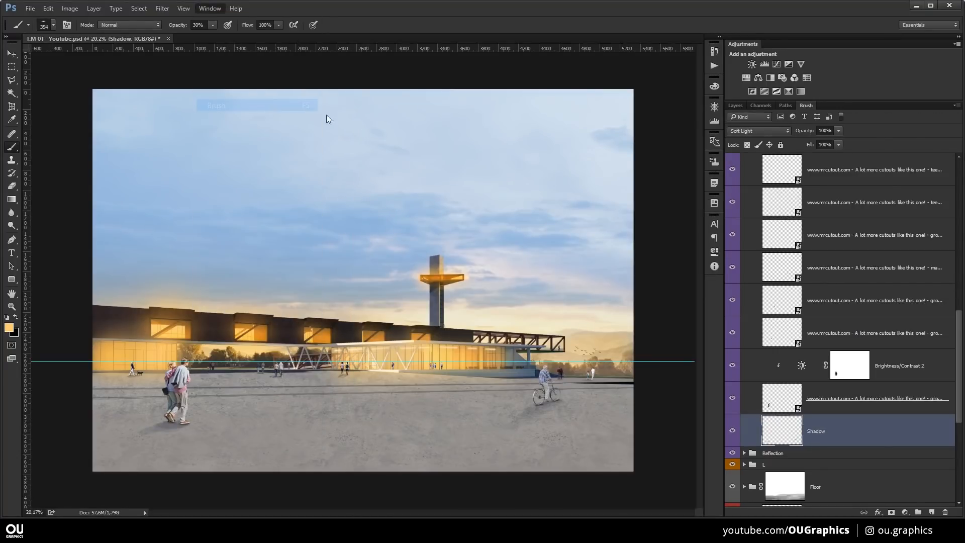
mouse_move(806, 105)
left_mouse_down()
mouse_move(435, 83)
mouse_move(792, 123)
mouse_move(800, 106)
left_mouse_up()
left_click(737, 105)
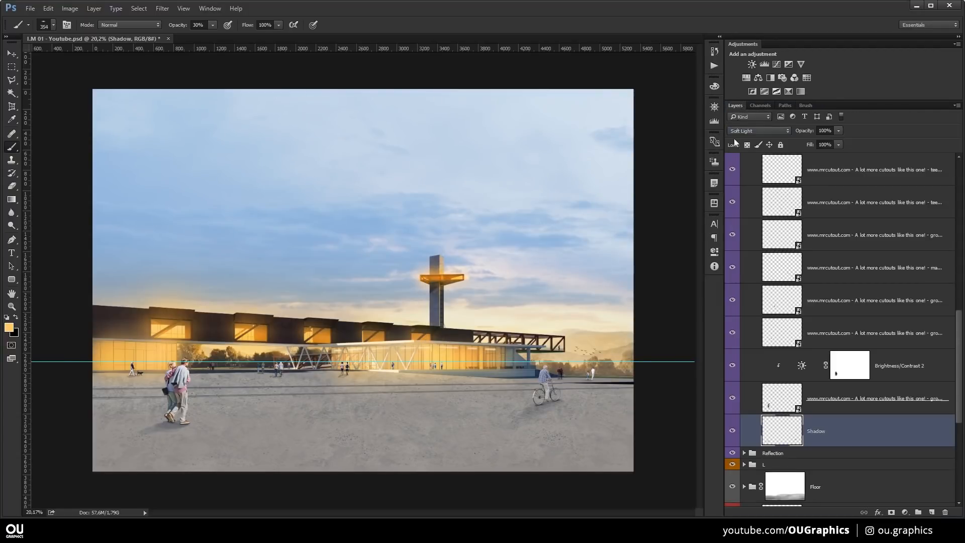
Keep the Shadow layer on Soft Light, reduce the brush to 191 px, and make the dark blue the foreground colour.
scroll(127, 461, "up", 8)
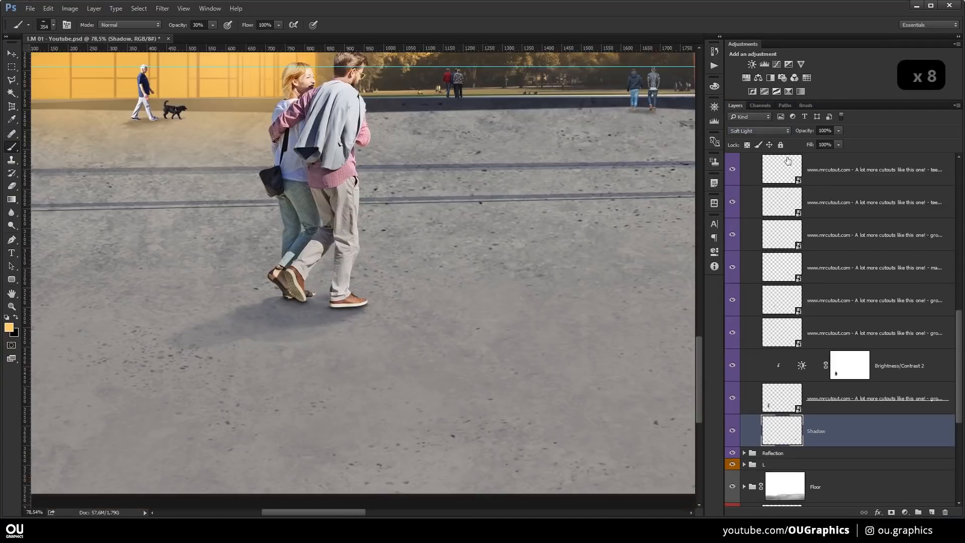
left_click(752, 131)
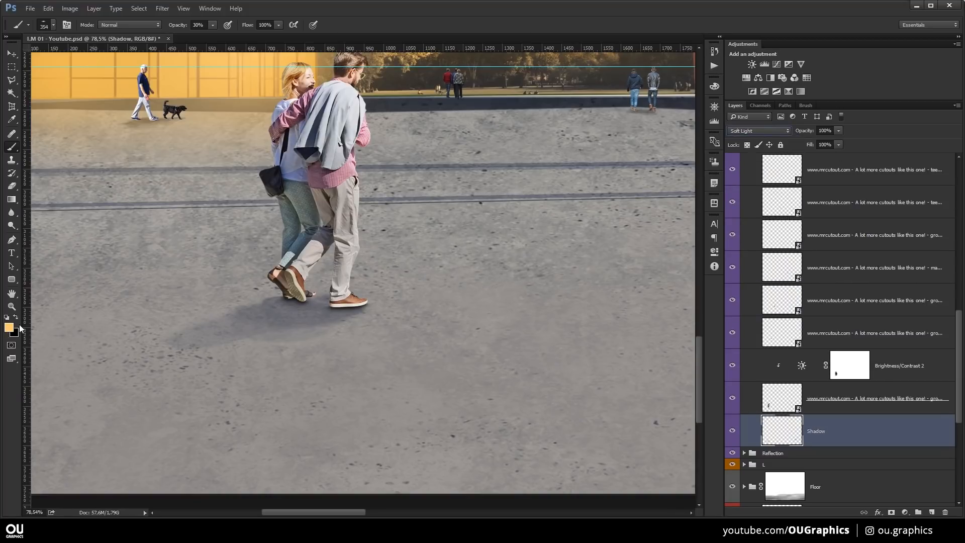
key("x")
key("x")
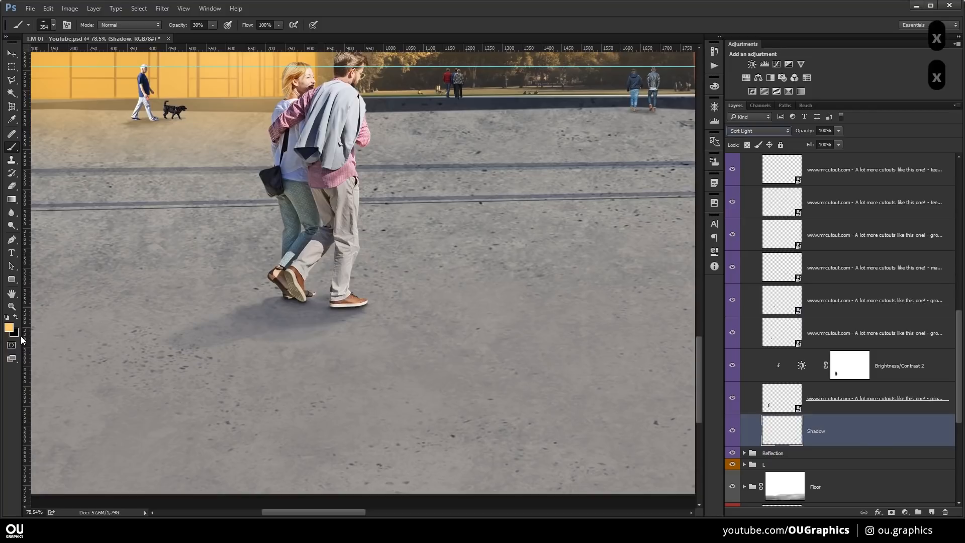
key("bracketleft")
key("bracketleft")
key("bracketleft")
key("x")
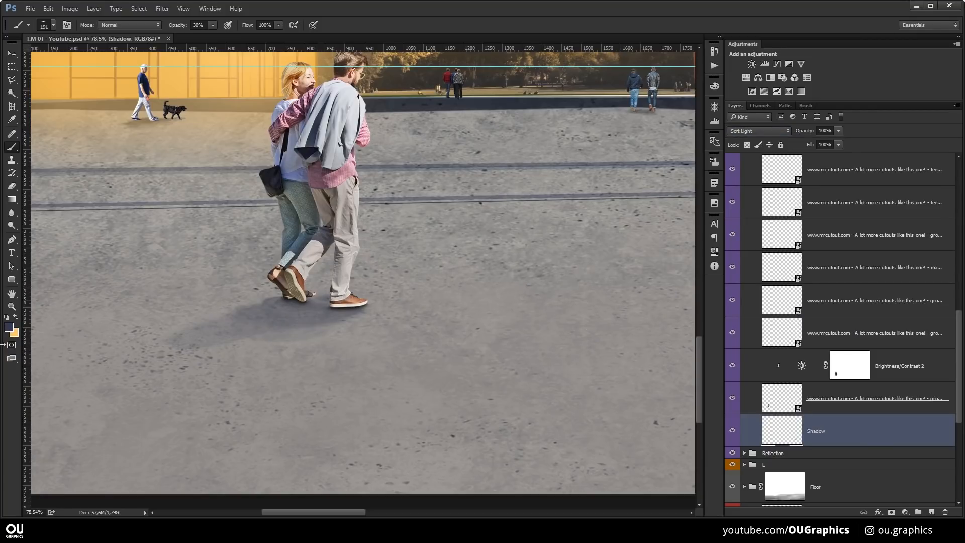
left_click(8, 327)
key("Return")
Paint a trial shadow across the ground beside the walking couple, then undo the strokes.
mouse_move(451, 302)
left_mouse_down()
mouse_move(473, 273)
mouse_move(311, 359)
mouse_move(438, 347)
mouse_move(576, 266)
mouse_move(372, 365)
left_mouse_up()
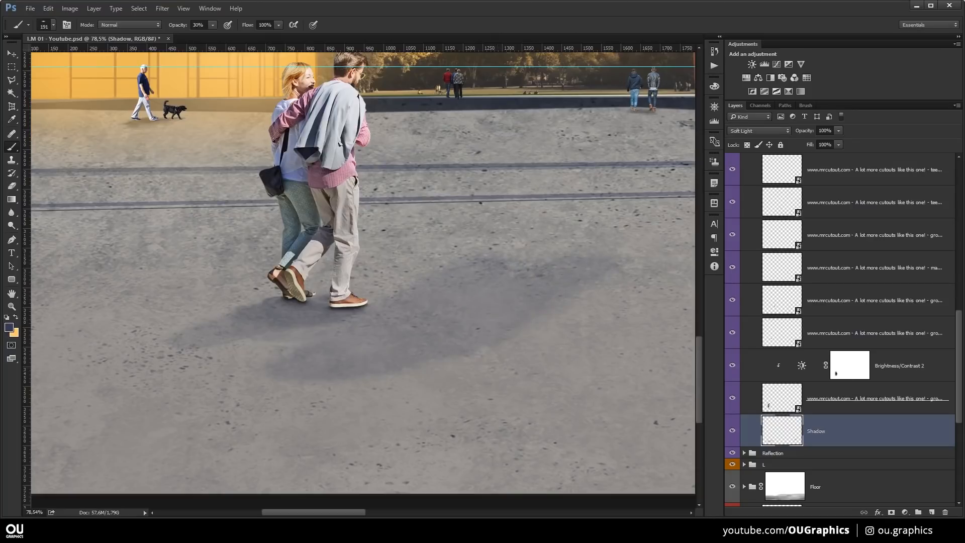
key("ctrl+z")
key("ctrl+z")
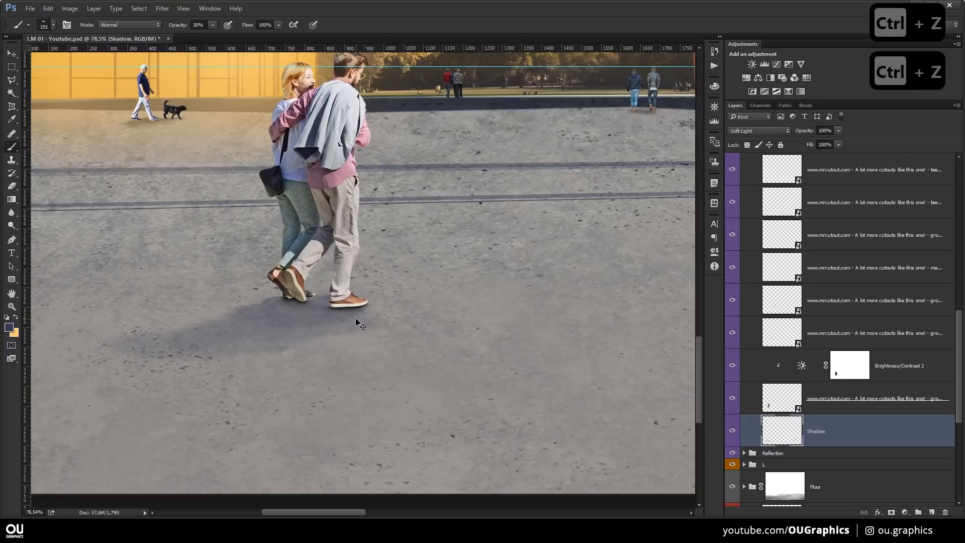
Try contact-shadow strokes with a 35 px brush on the ground beneath the cyclist, then undo them.
scroll(335, 300, "down", 3)
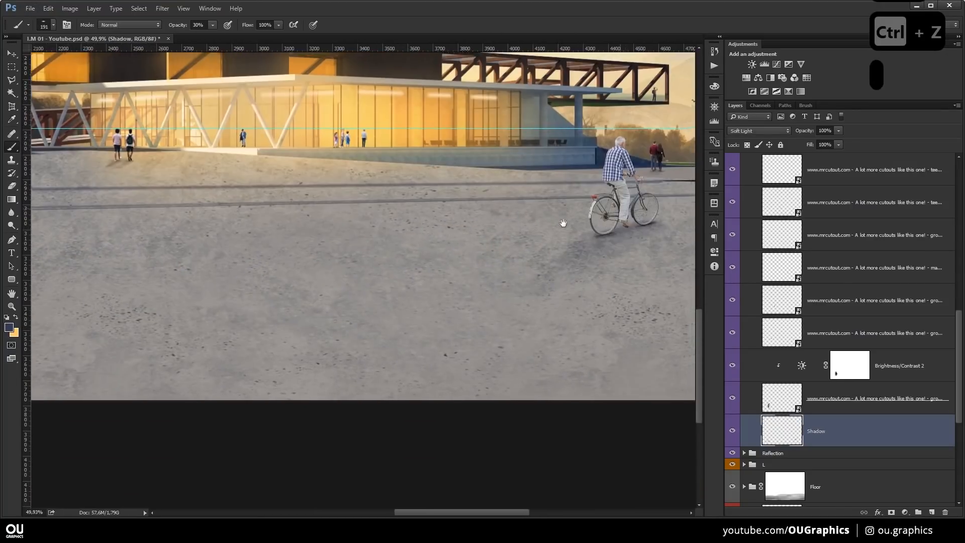
left_click_drag(619, 207, 453, 265)
key("ctrl+z")
key("ctrl+z")
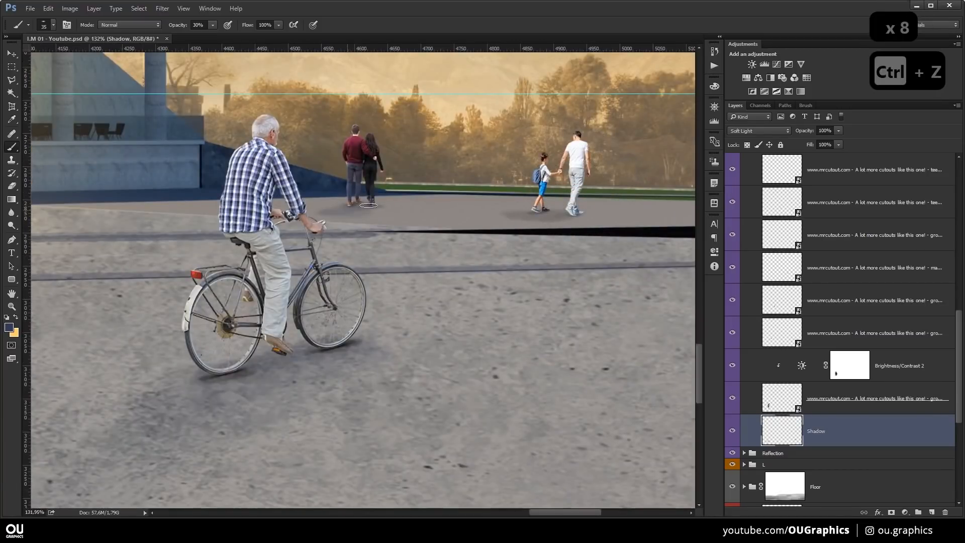
key("ctrl+z")
scroll(350, 221, "down", 6)
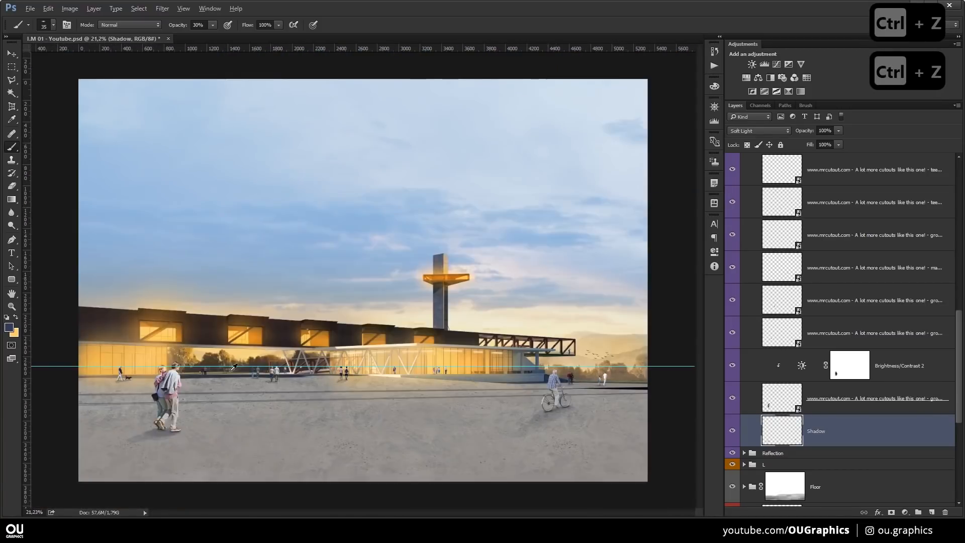
key("ctrl+z")
key("ctrl+z")
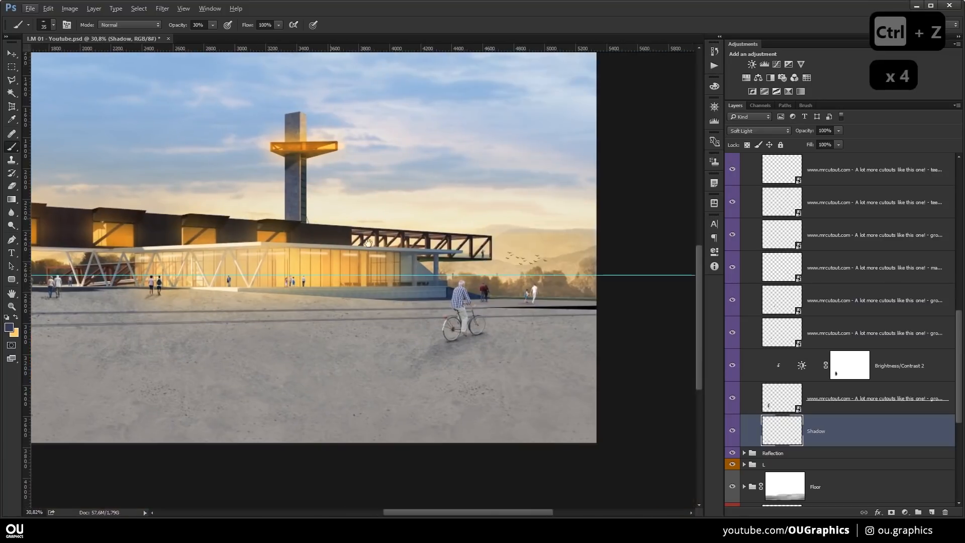
key("ctrl+z")
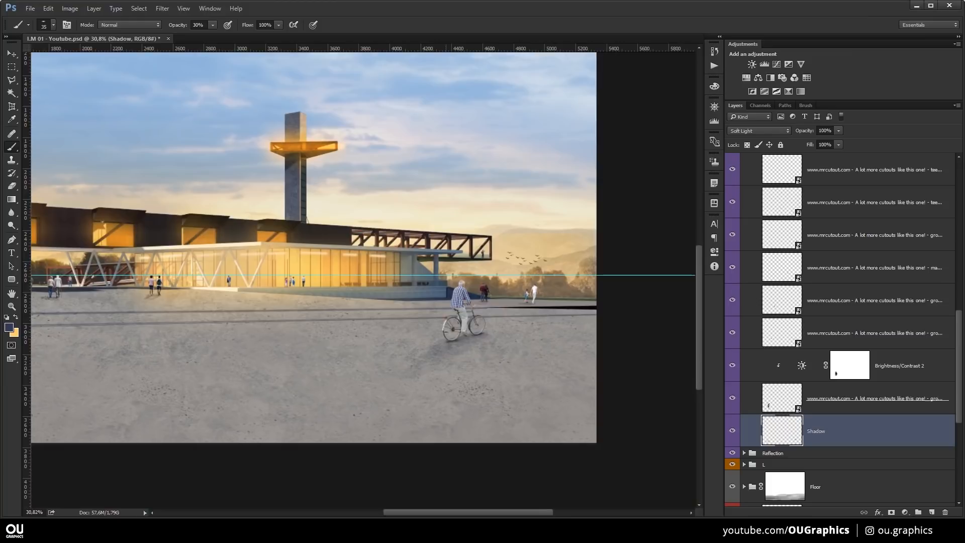
Check the people cutouts in front of the glazed facade, then collapse the People group.
scroll(304, 271, "up", 9)
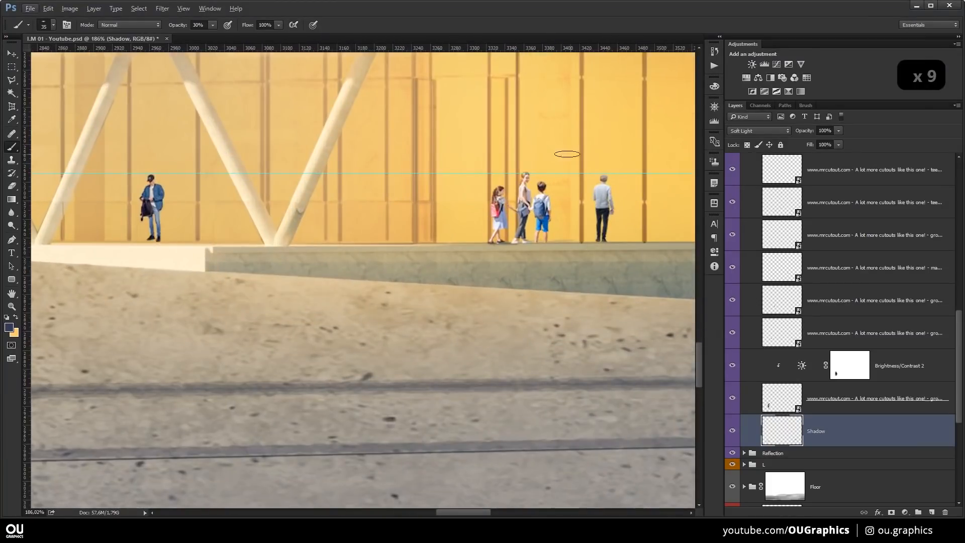
scroll(800, 322, "up", 5)
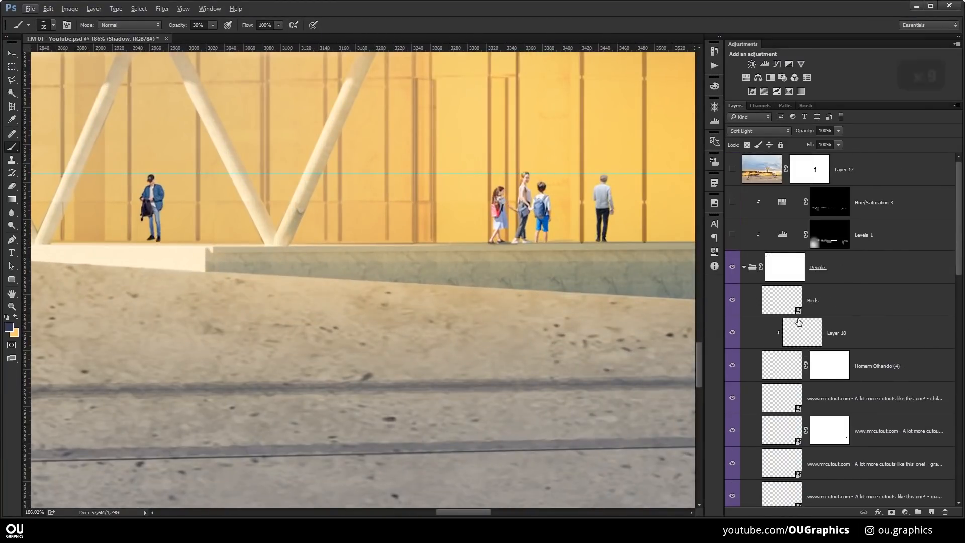
scroll(402, 257, "down", 4)
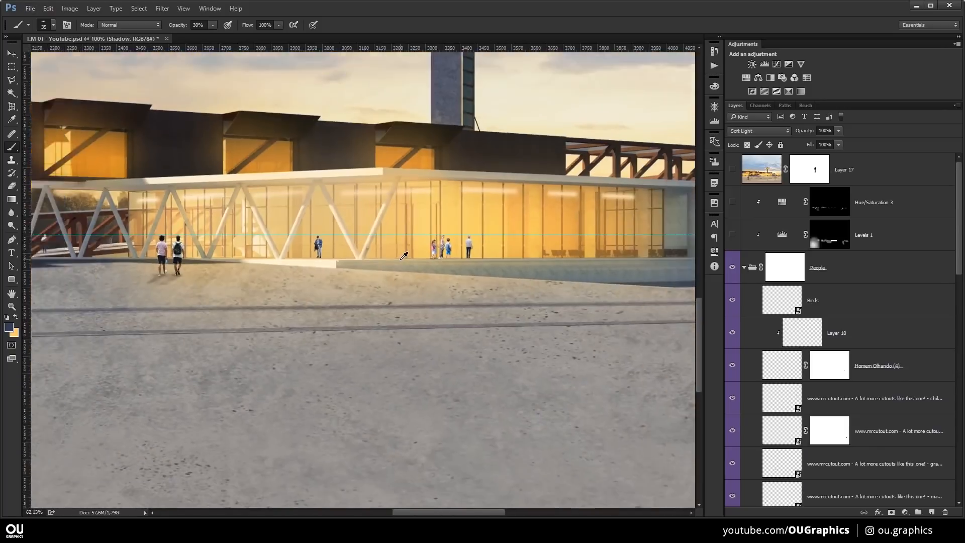
scroll(403, 255, "down", 4)
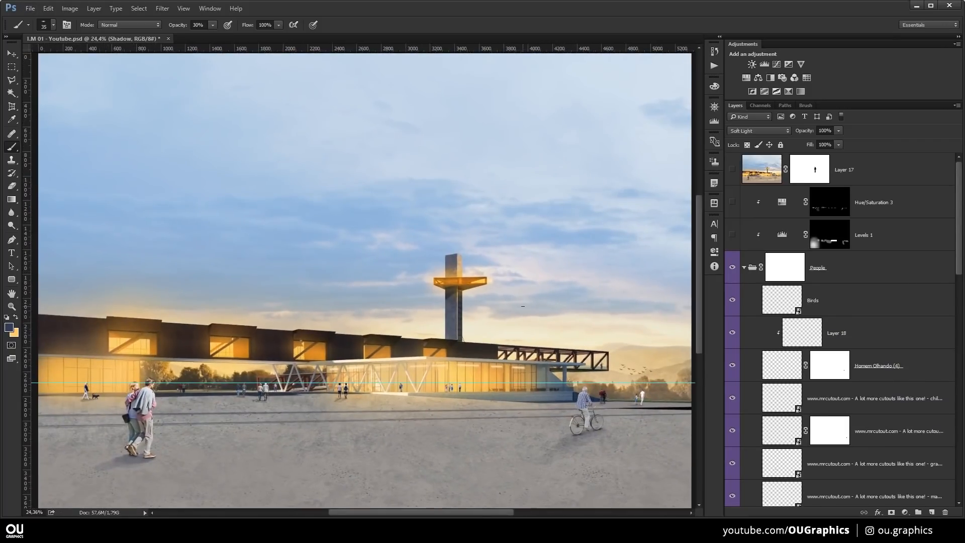
left_click(745, 268)
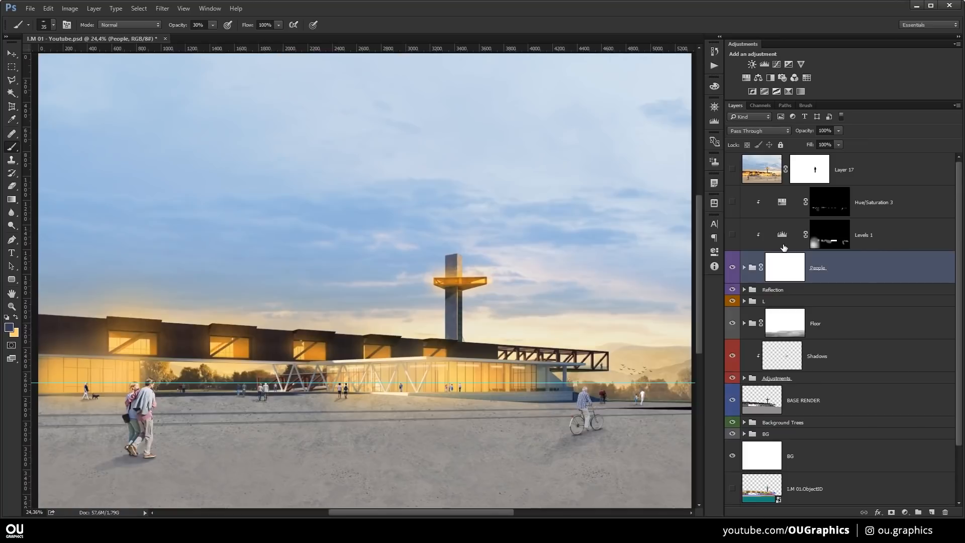
Show the Levels 1 adjustment clipped to the People group and examine the figures in front of the glazing.
left_click(780, 242)
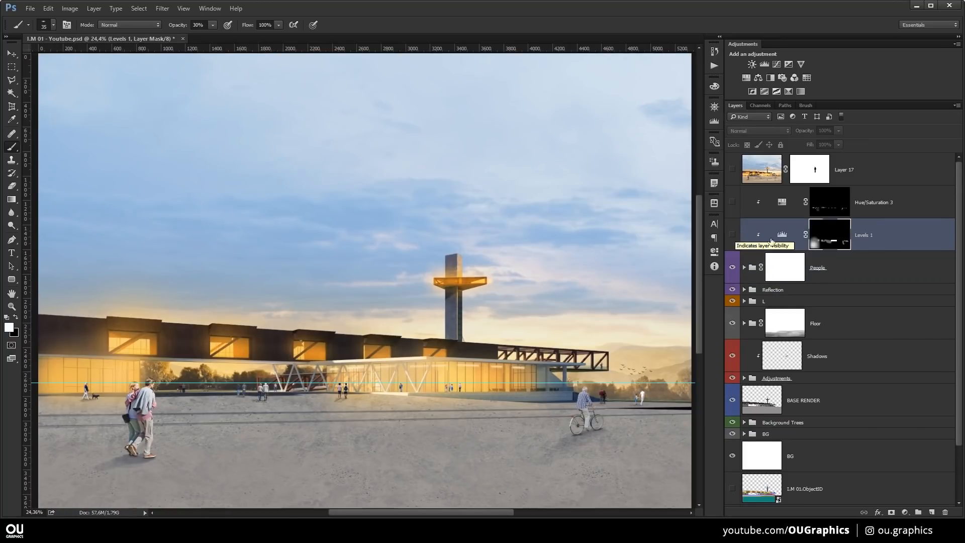
left_click(732, 234)
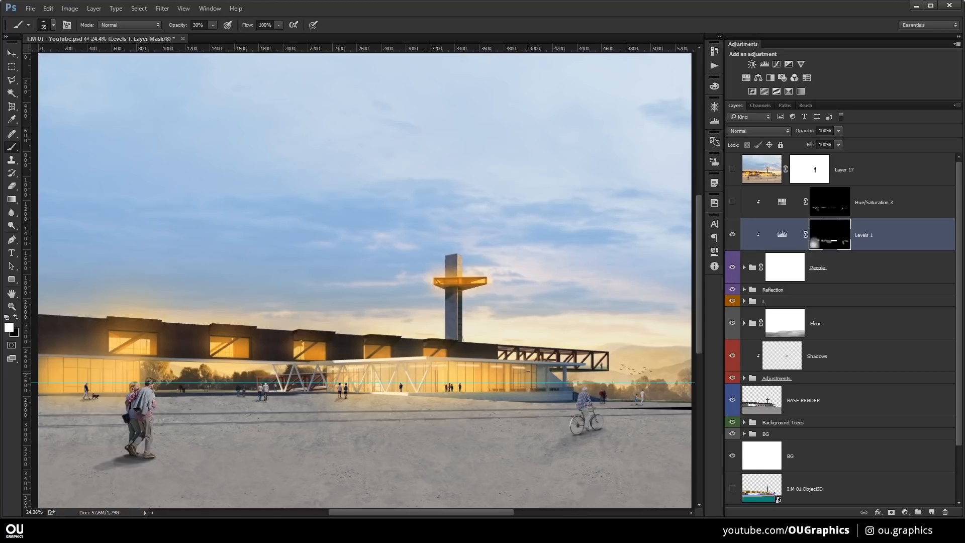
scroll(458, 399, "up", 6)
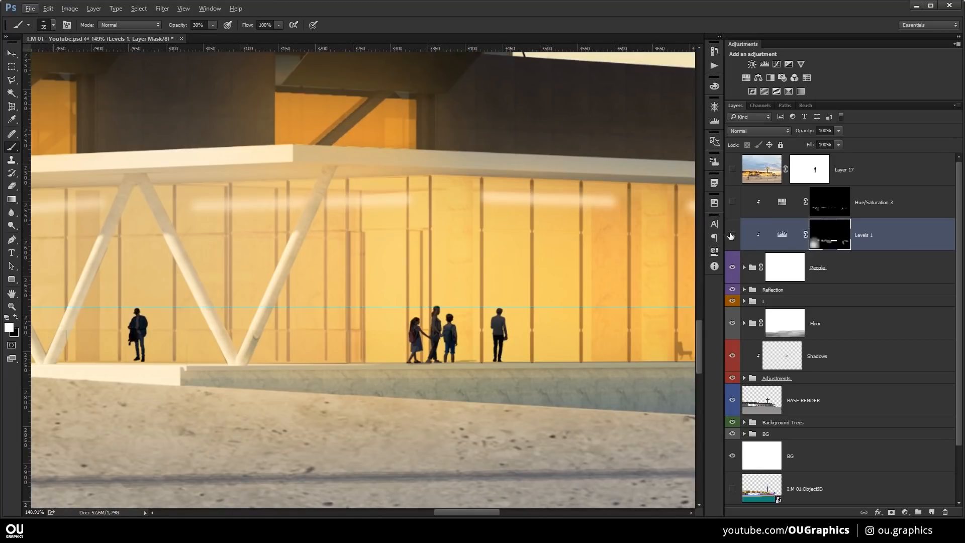
Compare the figures in front of the glazing with Levels 1 off and on, and review its Levels settings.
left_click(732, 234)
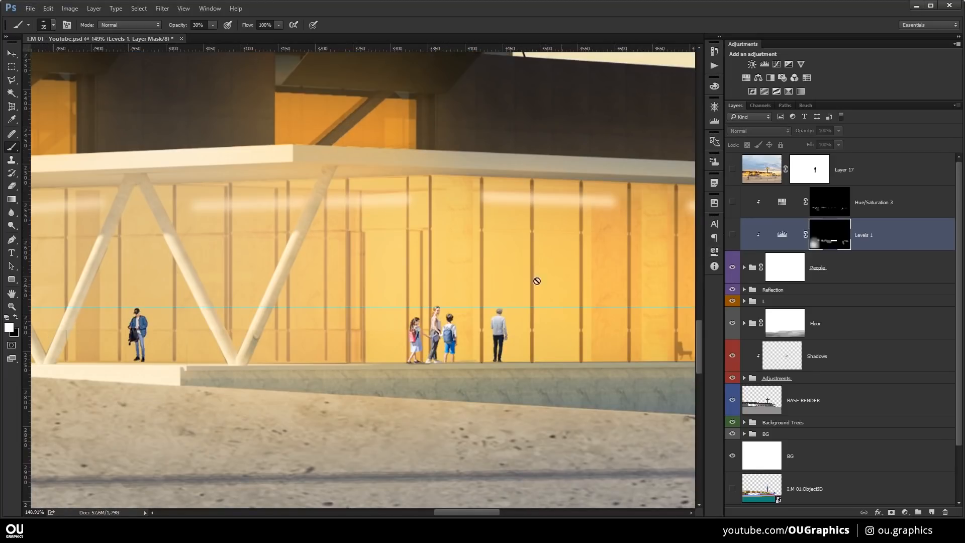
left_click(732, 235)
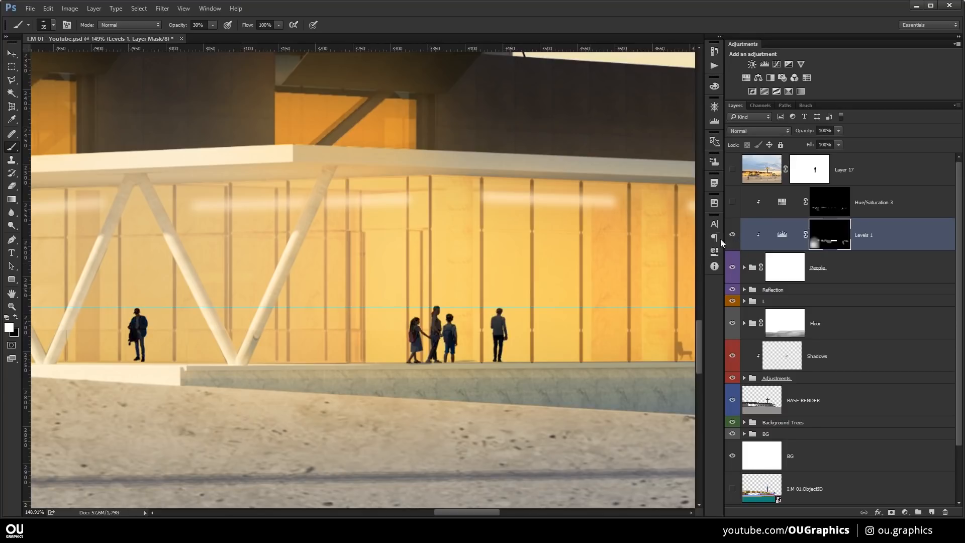
scroll(573, 243, "down", 10)
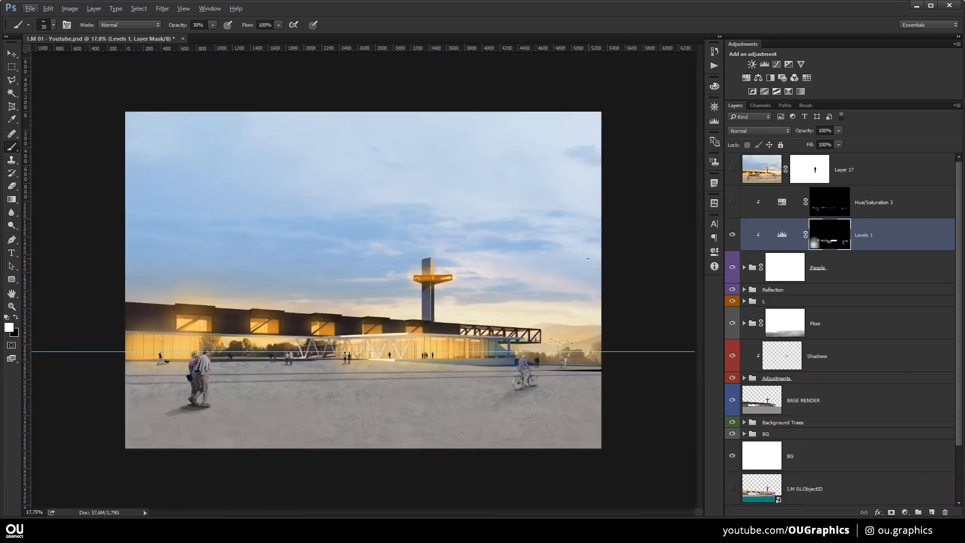
double_click(770, 236)
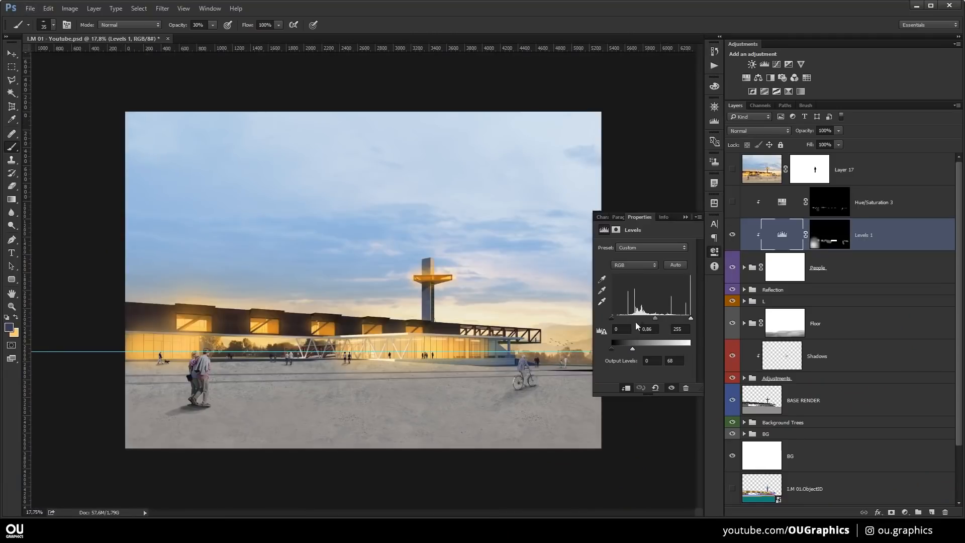
mouse_move(631, 347)
left_mouse_down()
mouse_move(692, 346)
mouse_move(621, 351)
mouse_move(688, 351)
mouse_move(633, 349)
left_mouse_up()
key("ctrl+z")
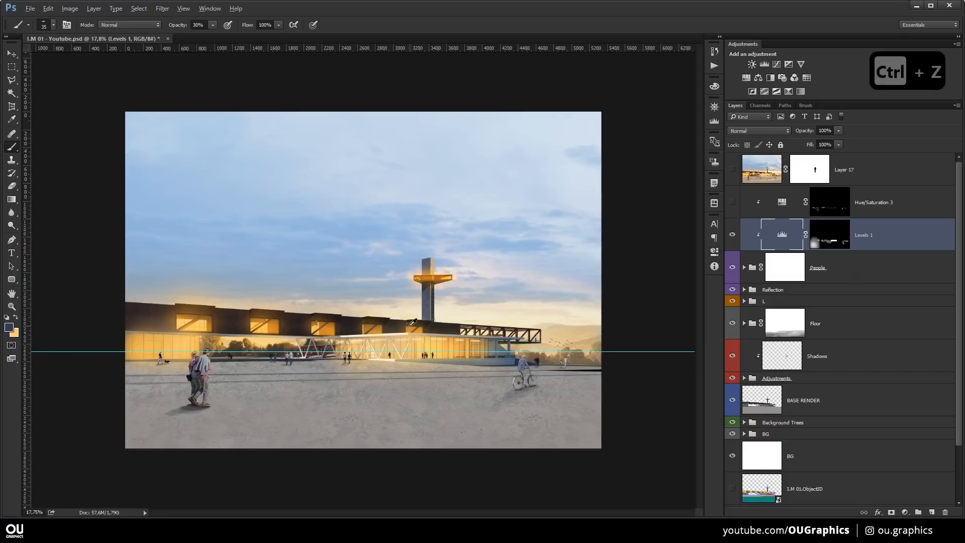
Try painting white on the Levels 1 mask along the walking man's back with a 167 px brush at 100% opacity, then undo the strokes.
left_click(827, 241)
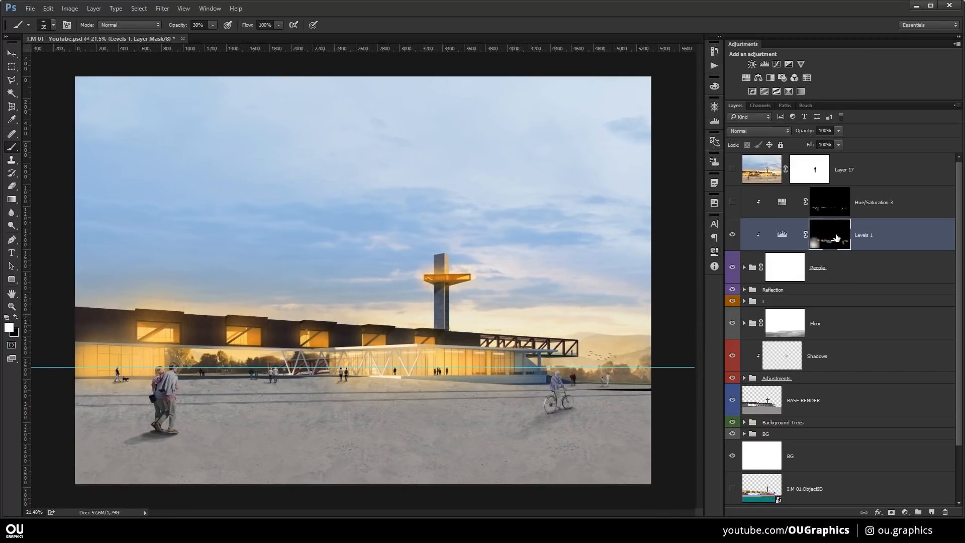
key("b")
scroll(166, 397, "up", 3)
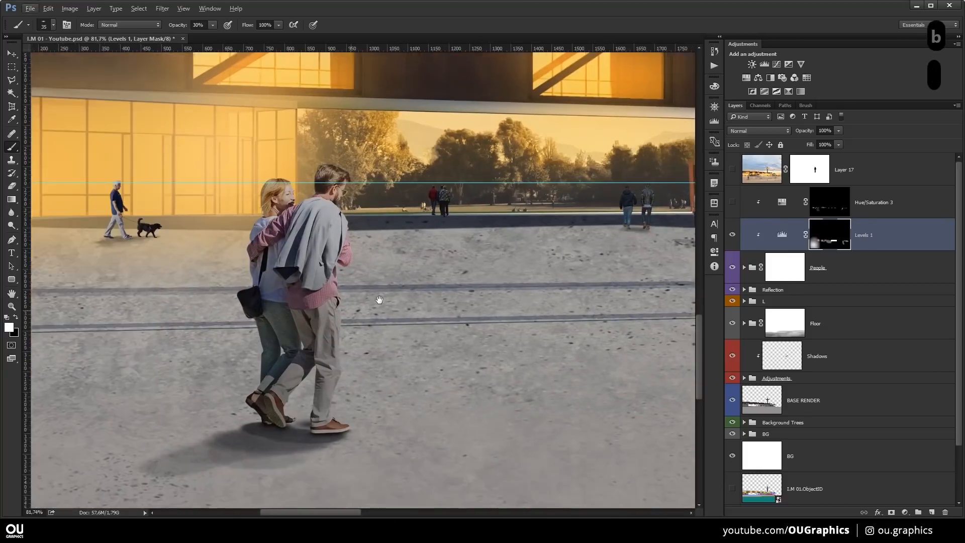
left_click_drag(329, 293, 377, 289)
key("x")
key("x")
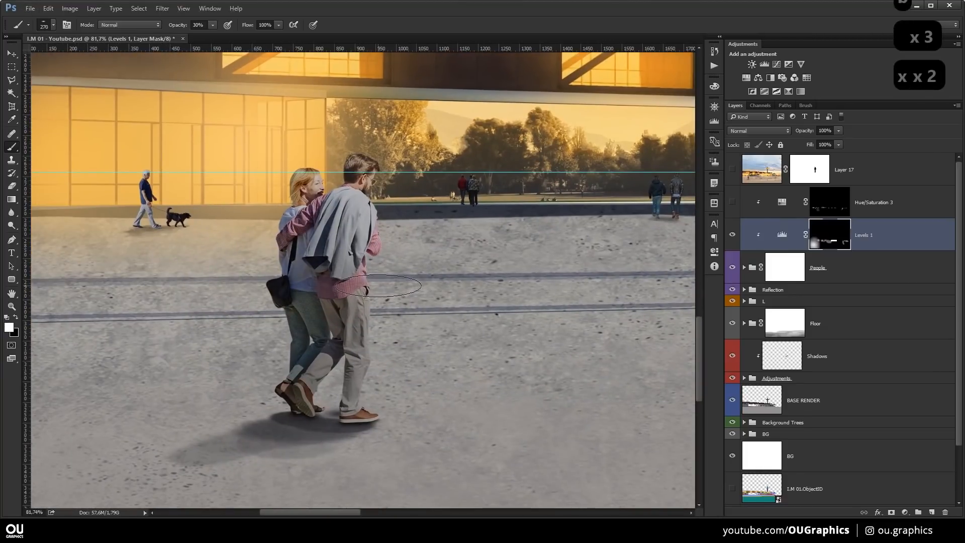
key("0")
left_click_drag(416, 274, 395, 275)
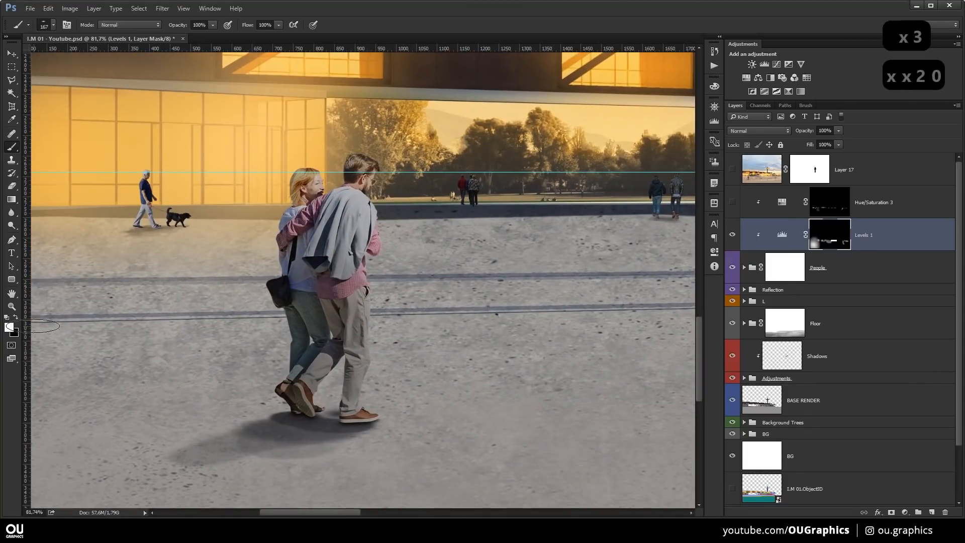
mouse_move(380, 228)
left_mouse_down()
mouse_move(374, 236)
mouse_move(347, 166)
mouse_move(362, 402)
left_mouse_up()
mouse_move(394, 356)
left_mouse_down()
mouse_move(375, 132)
mouse_move(325, 120)
mouse_move(402, 361)
left_mouse_up()
key("ctrl+z")
mouse_move(389, 283)
left_mouse_down()
mouse_move(380, 136)
mouse_move(399, 292)
mouse_move(401, 412)
left_mouse_up()
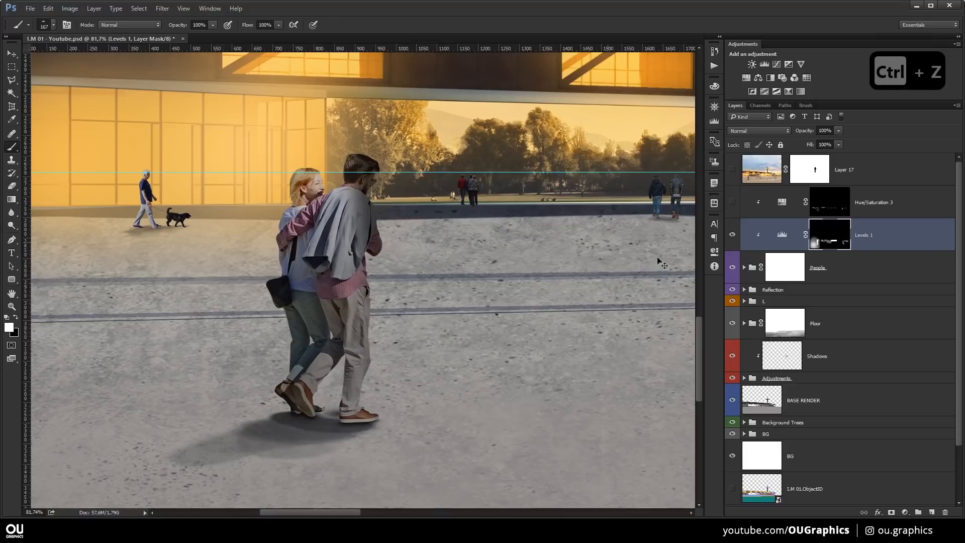
key("ctrl+z")
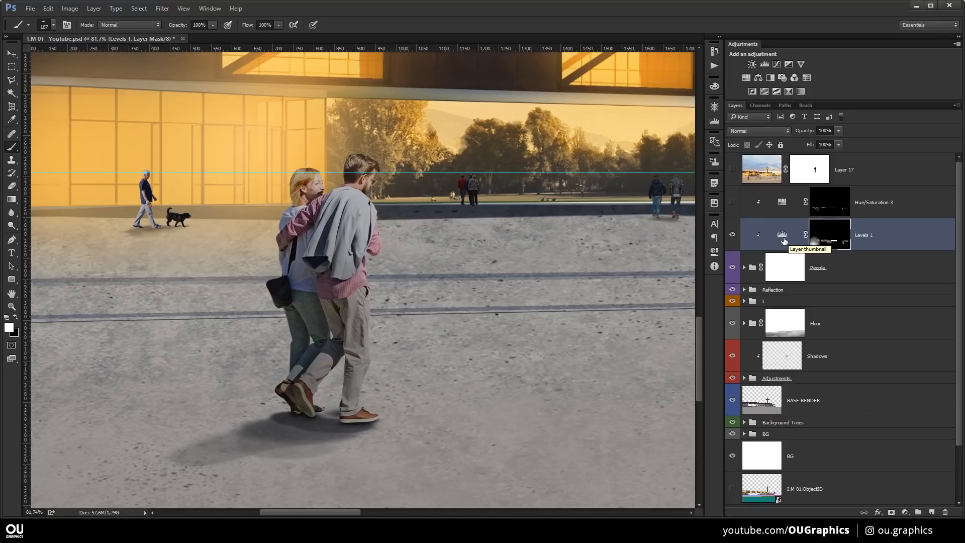
Release and restore the Levels 1 clipping to the People group, then disable and re-enable its layer mask for comparison.
key("ctrl+0")
key("ctrl+alt+g")
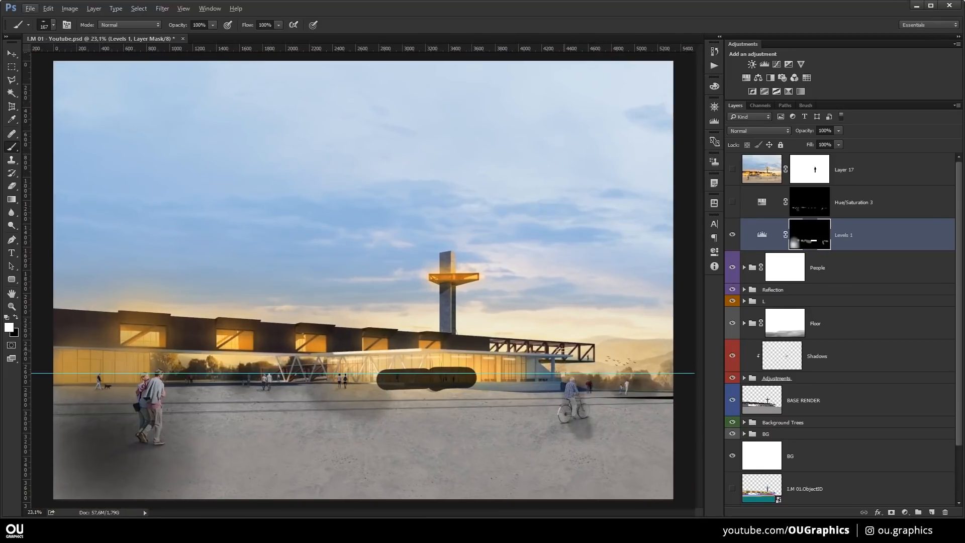
key("ctrl+alt+g")
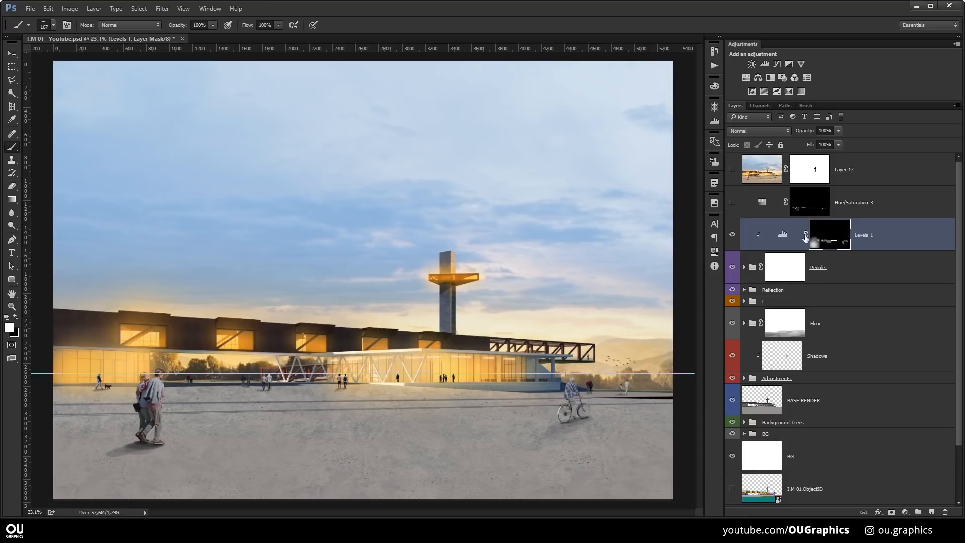
left_click(829, 234, "shift")
left_click(829, 234, "shift")
left_click(828, 234, "shift")
left_click(830, 235, "shift")
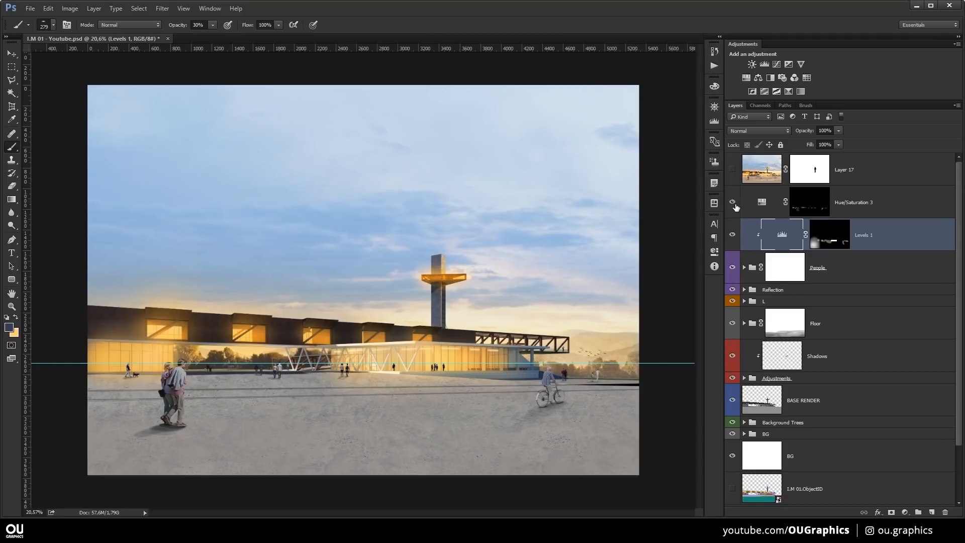
Show the Hue/Saturation 3 adjustment, disable its layer mask and open its colorize settings for review.
left_click(811, 214)
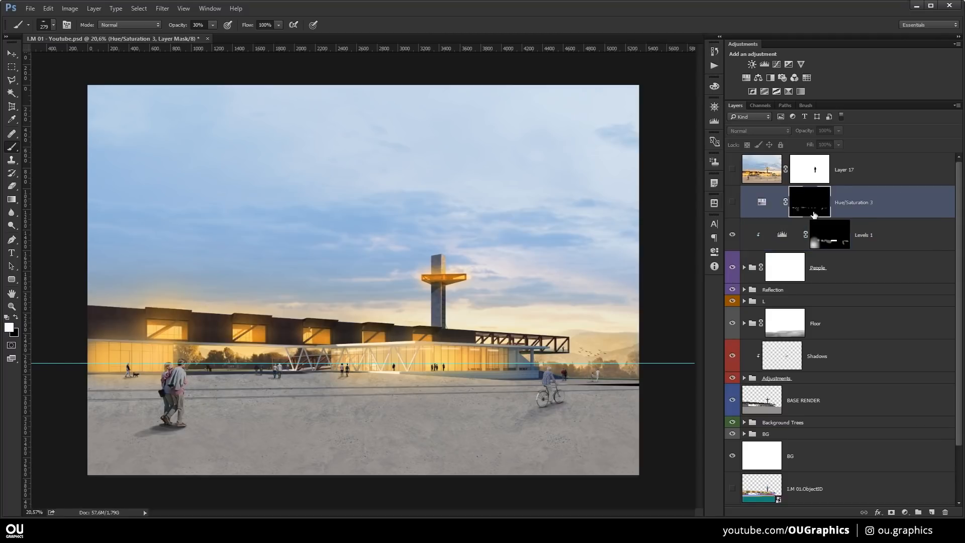
left_click(734, 202)
left_click(801, 207, "shift")
double_click(760, 203)
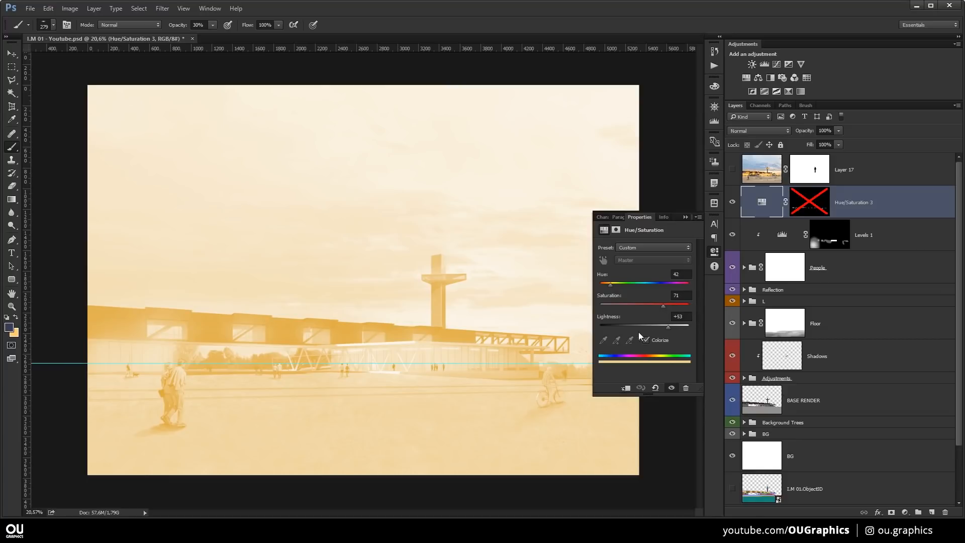
Clip Hue/Saturation 3 to the layers below so it affects only the People group, and re-enable its mask.
left_click(747, 210)
left_click_drag(760, 203, 758, 208)
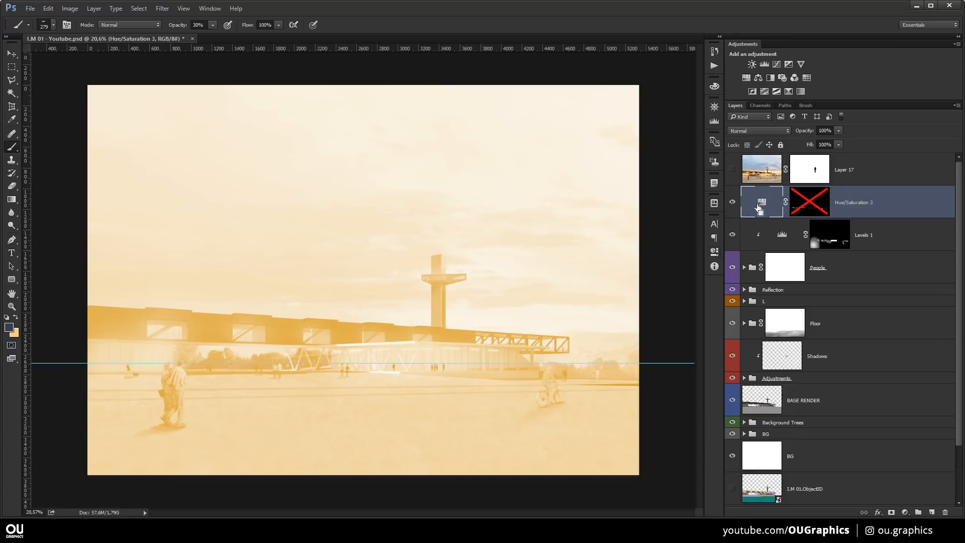
key("ctrl+alt+g")
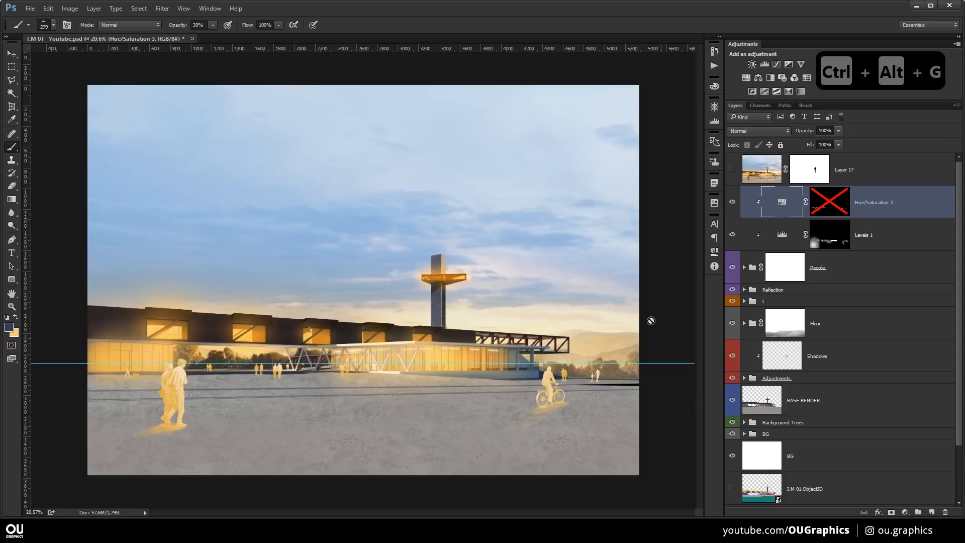
left_click(836, 200, "shift")
Examine the cyclist and the nearby figures with Hue/Saturation 3 off and on.
scroll(347, 436, "up", 6)
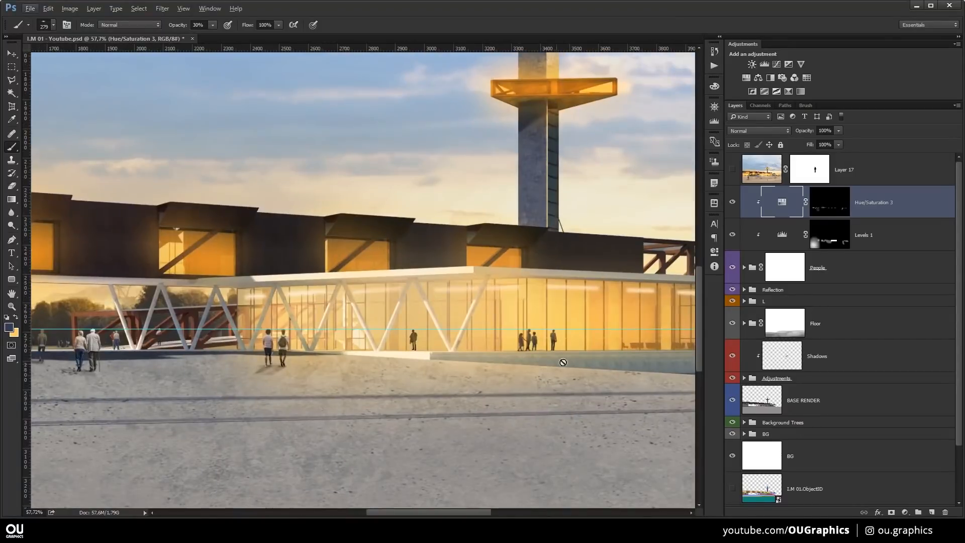
left_click_drag(562, 360, 345, 300)
scroll(619, 311, "up", 4)
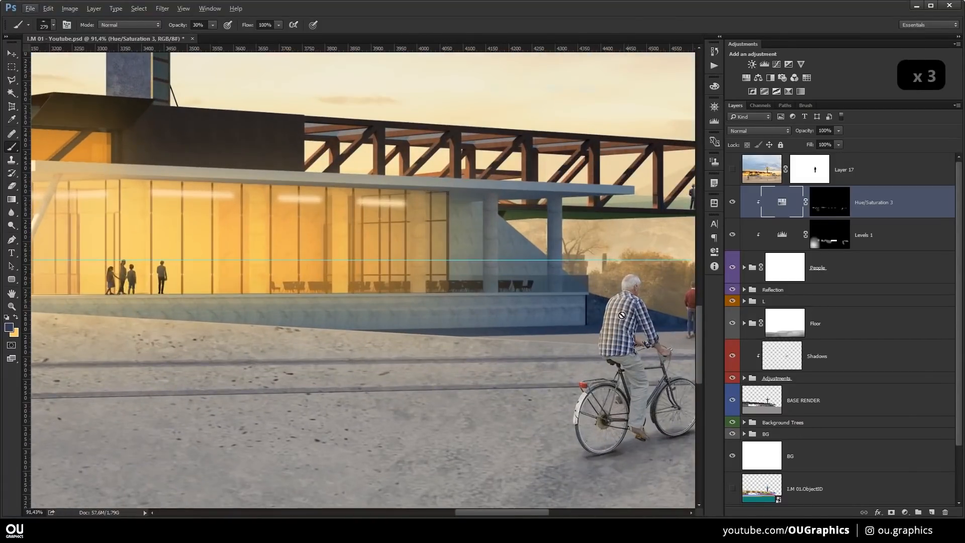
left_click_drag(622, 315, 506, 285)
left_click(732, 202)
left_click(732, 203)
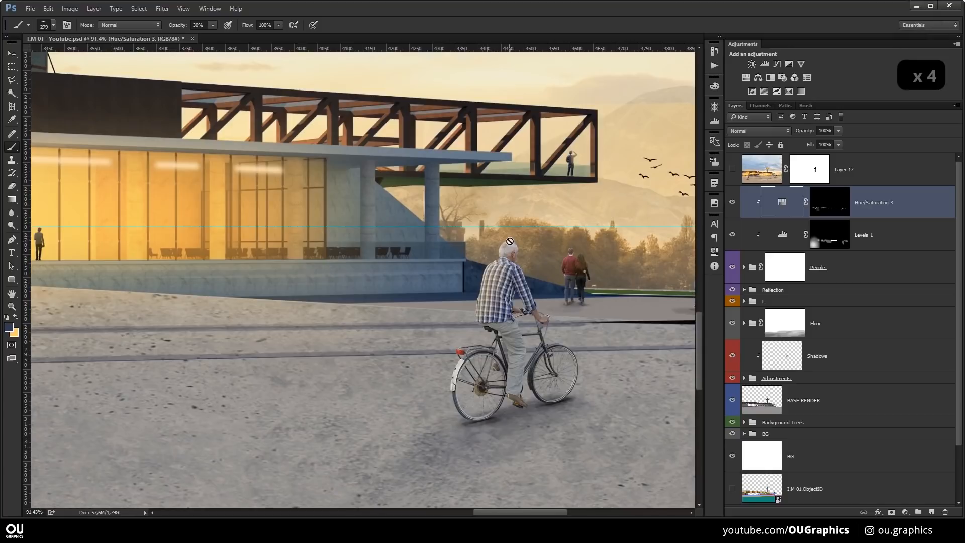
Examine the figures along the facade and compare the man with the dog with Hue/Saturation 3 off and on.
left_click_drag(192, 298, 554, 317)
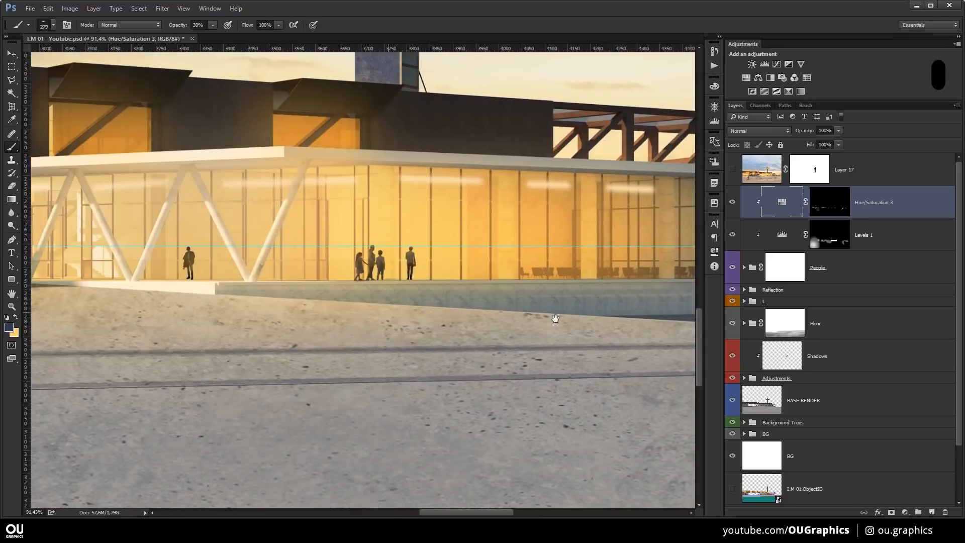
left_click_drag(252, 301, 318, 291)
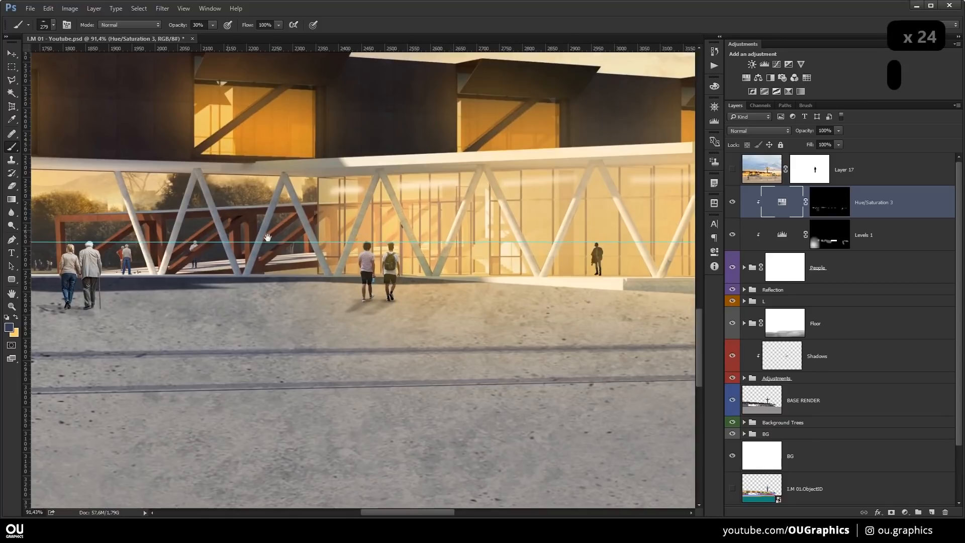
left_click_drag(228, 232, 517, 258)
left_click_drag(341, 314, 583, 300)
left_click_drag(100, 305, 557, 283)
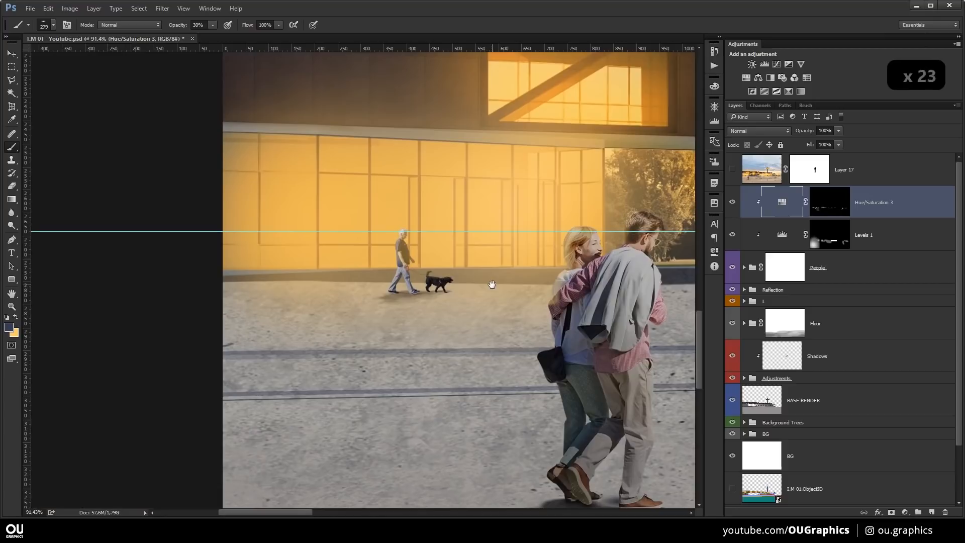
left_click(733, 204)
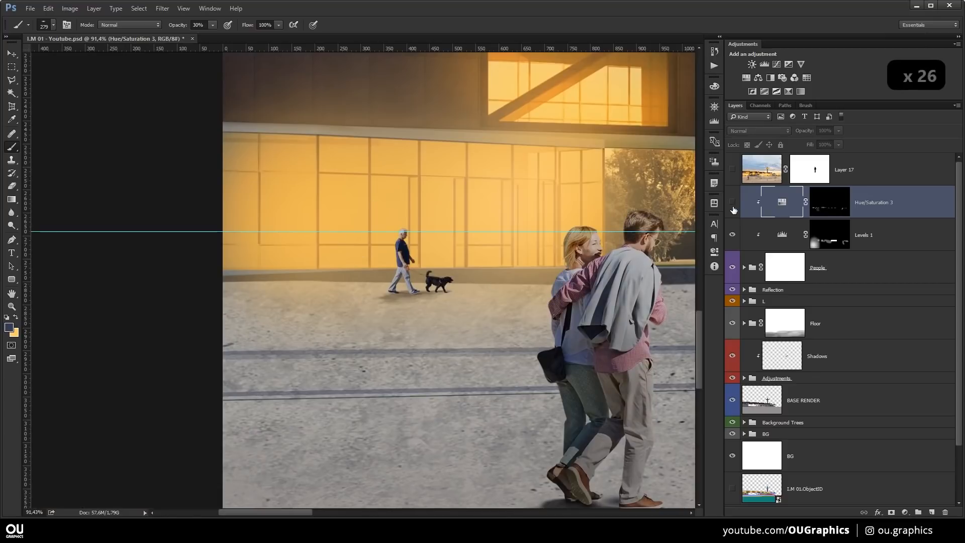
left_click(733, 204)
scroll(276, 282, "down", 6)
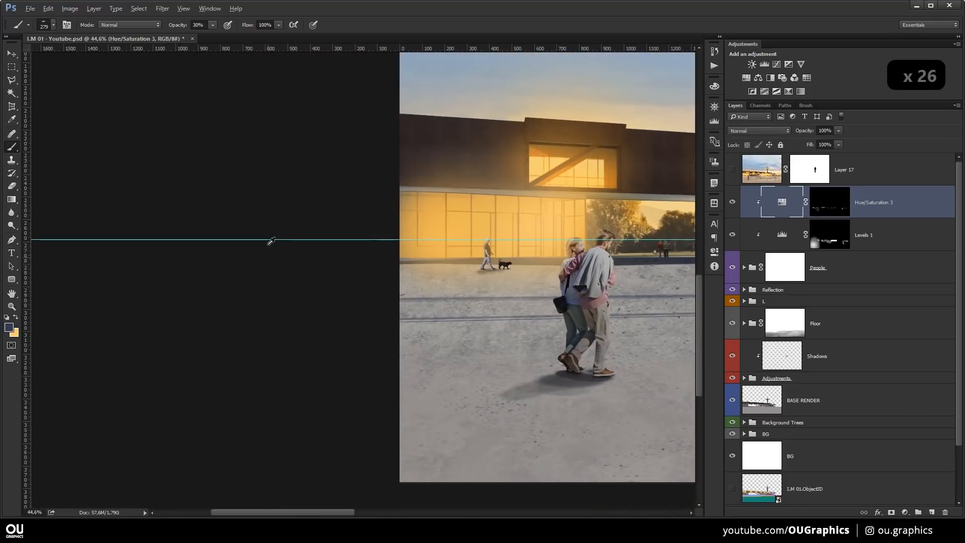
key("ctrl+0")
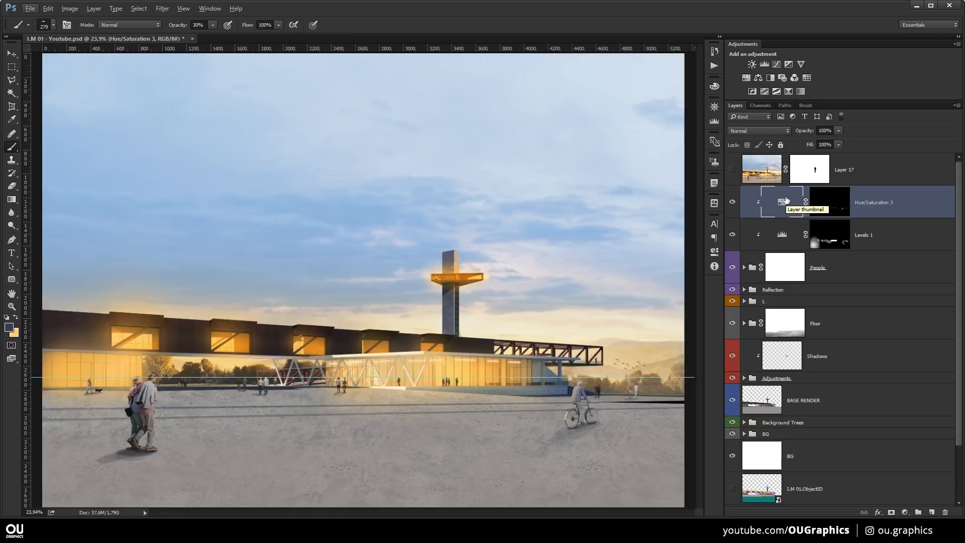
Check the Adjustments and Floor groups in the overall image, then expand the Reflection group.
key("ctrl+minus")
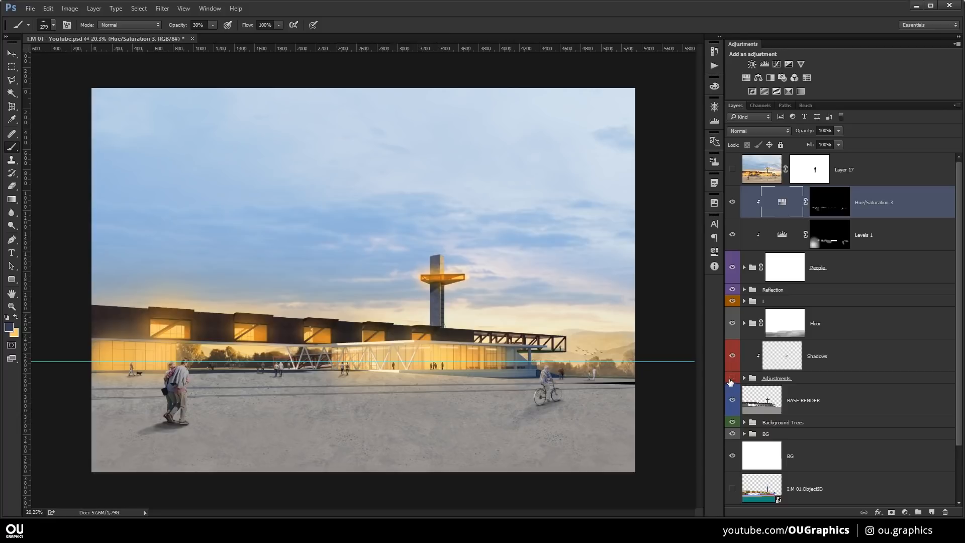
left_click(732, 380)
left_click(733, 324)
left_click(732, 323)
left_click(745, 290)
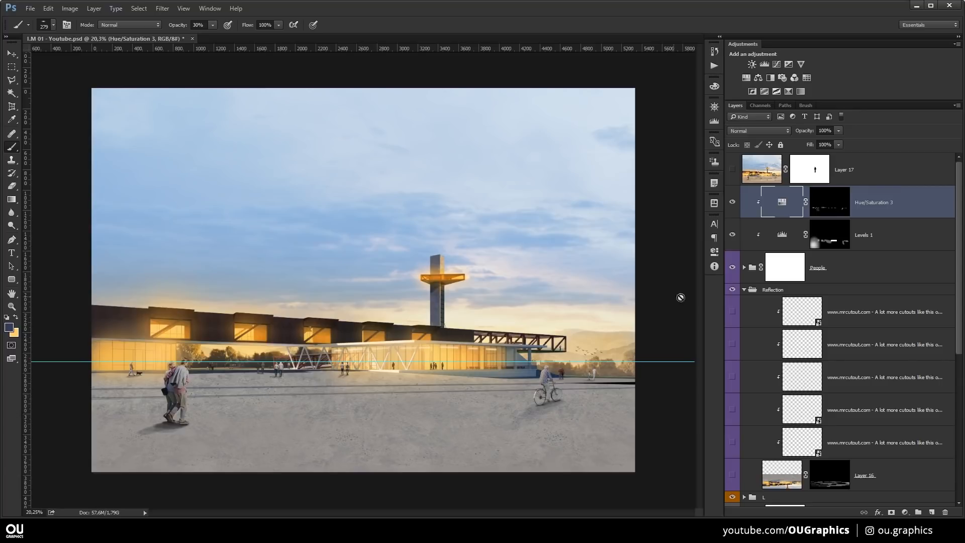
Add a new layer above the cutouts in the Reflection group and stamp all visible layers into it.
left_click(820, 313)
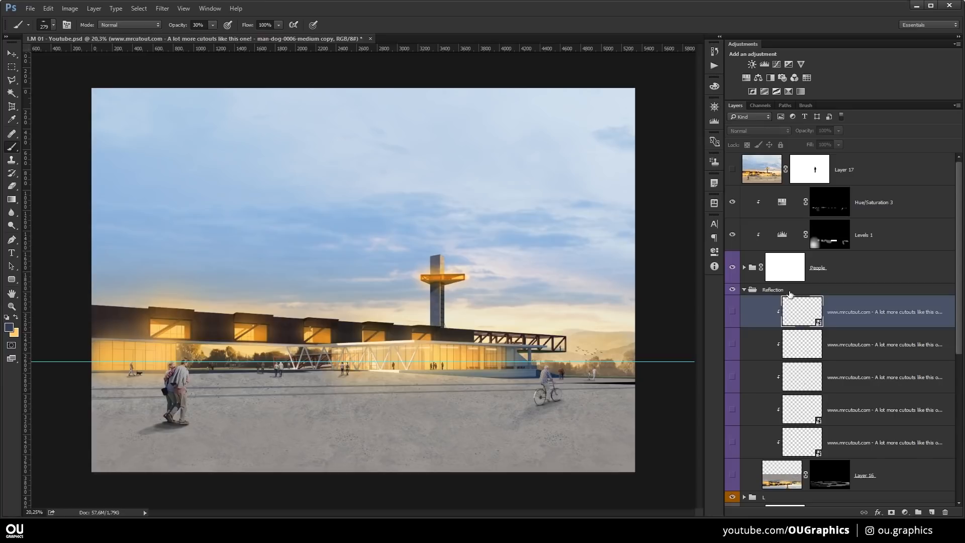
key("ctrl+shift+alt+n")
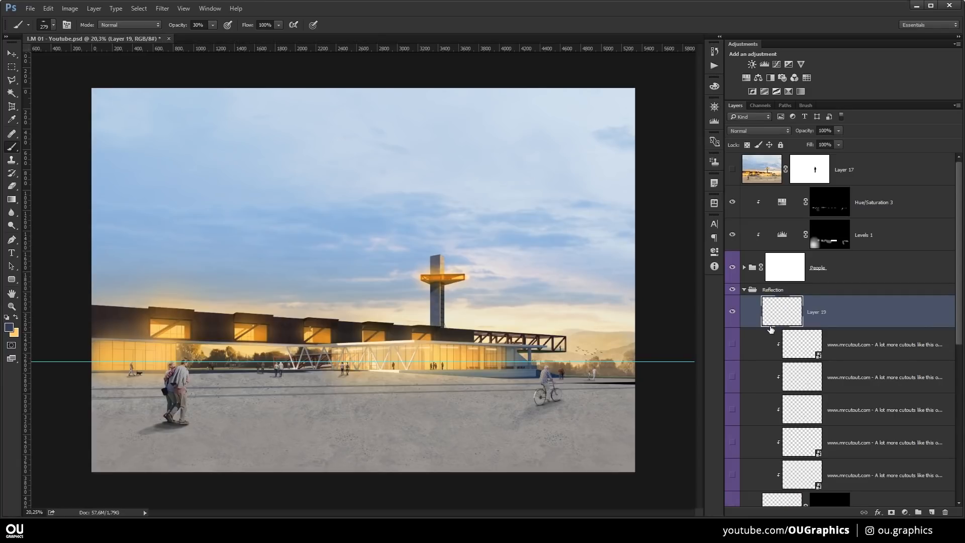
key("ctrl+alt+shift+e")
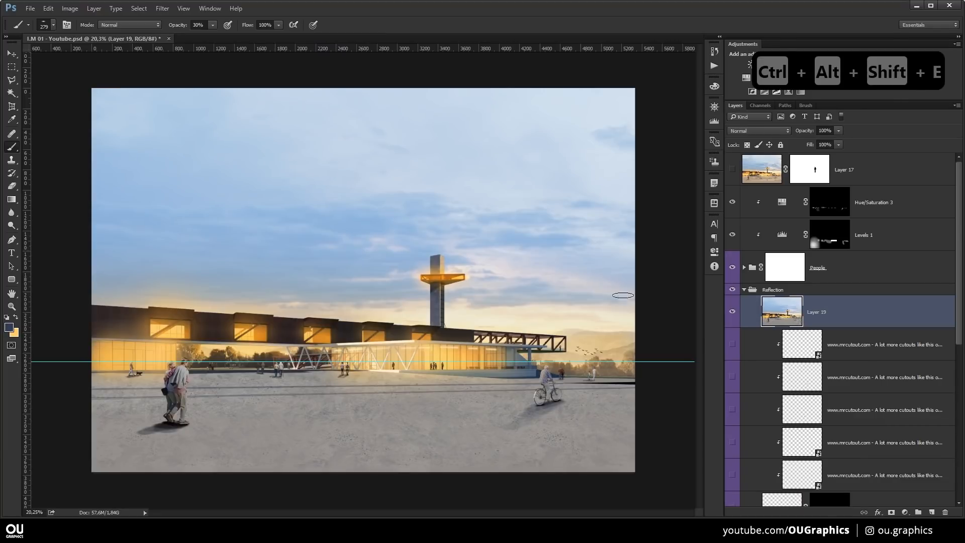
Flip the merged layer in the Reflection group vertically, apply the transform and switch to the Move tool.
key("ctrl+t")
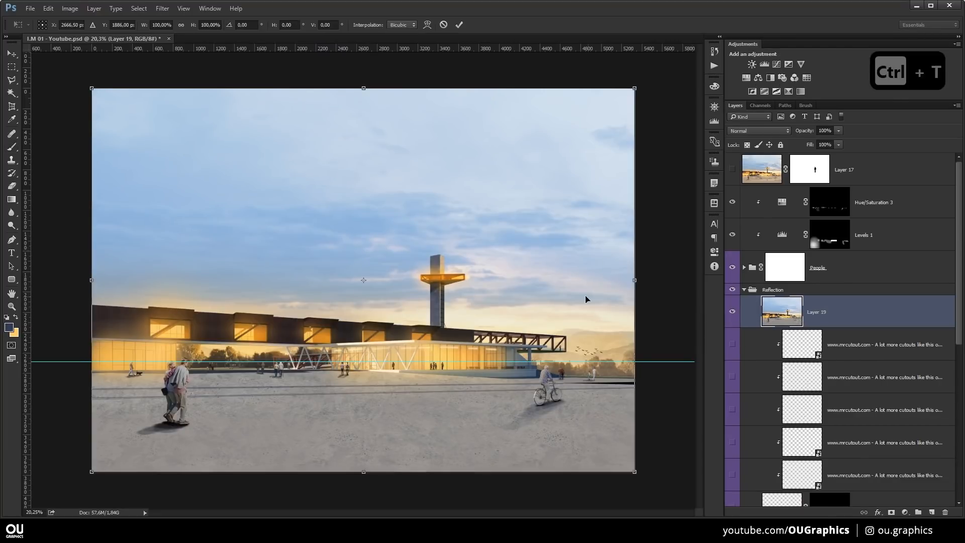
right_click(442, 221)
left_click(496, 390)
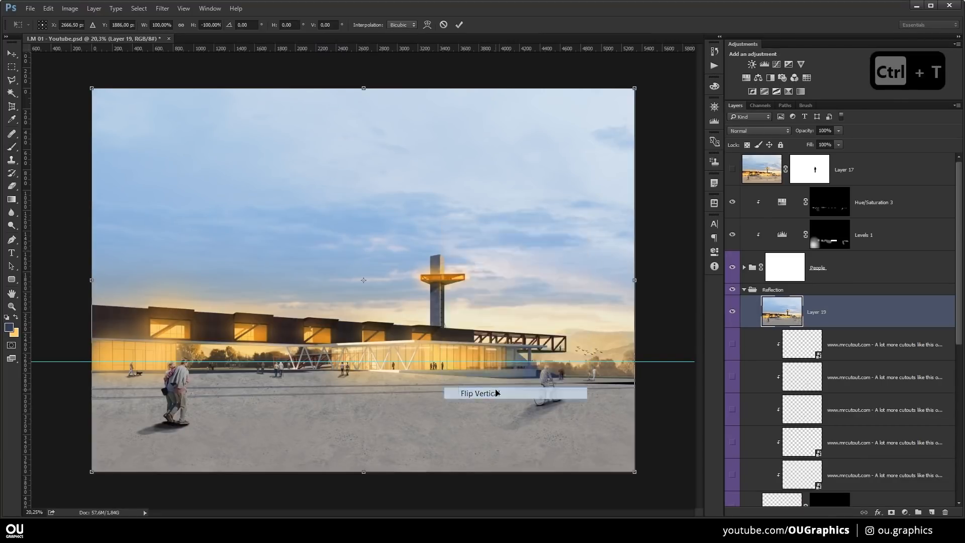
key("Return")
left_click(15, 54)
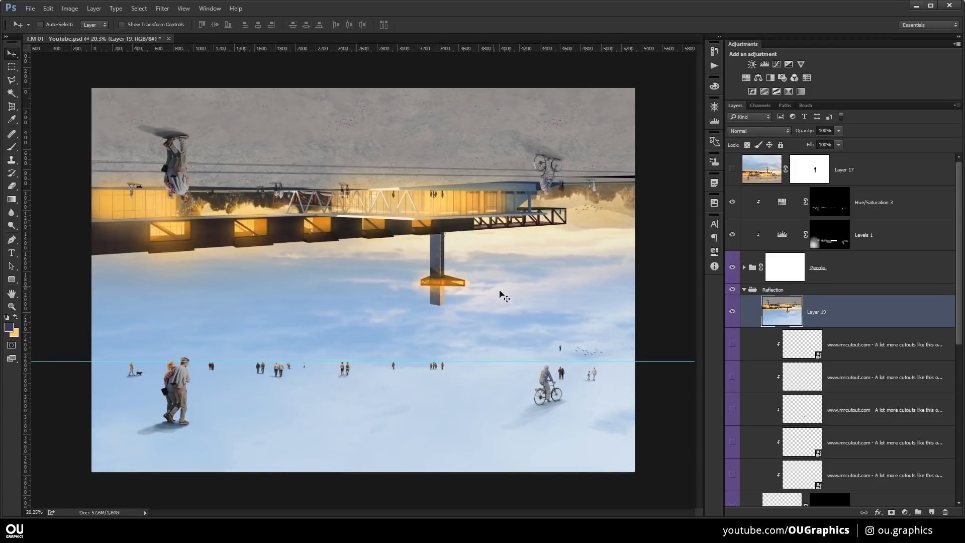
Move the flipped layer down to mirror the building at its base, using 32% opacity for alignment, and restore 100% opacity.
left_click_drag(535, 152, 533, 321)
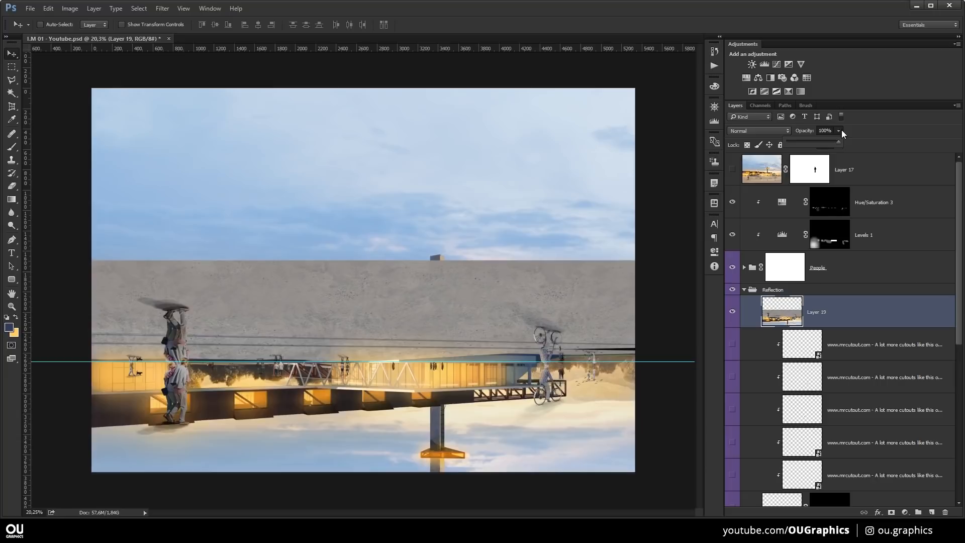
left_click_drag(809, 140, 803, 141)
mouse_move(534, 323)
left_mouse_down()
mouse_move(535, 344)
mouse_move(535, 331)
left_mouse_up()
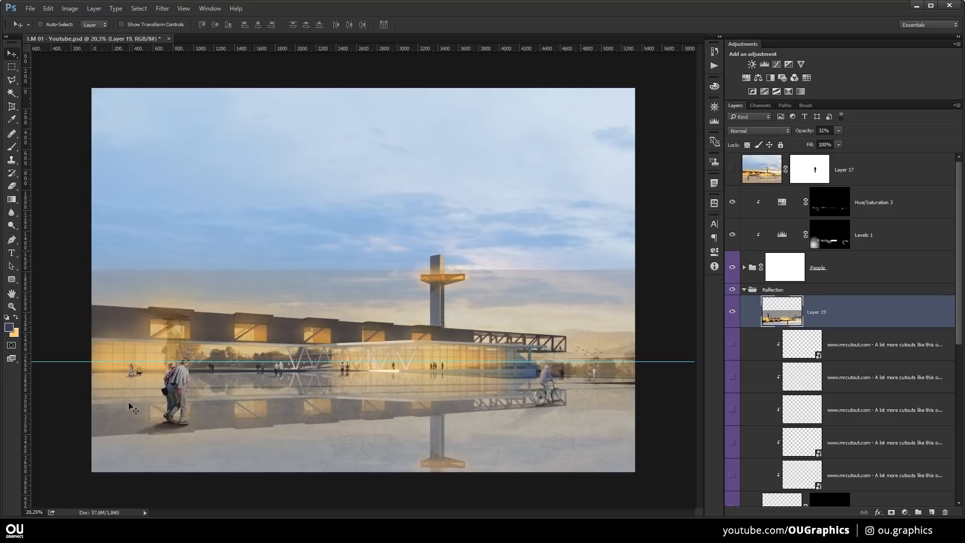
left_click_drag(837, 143, 928, 146)
left_click(804, 318)
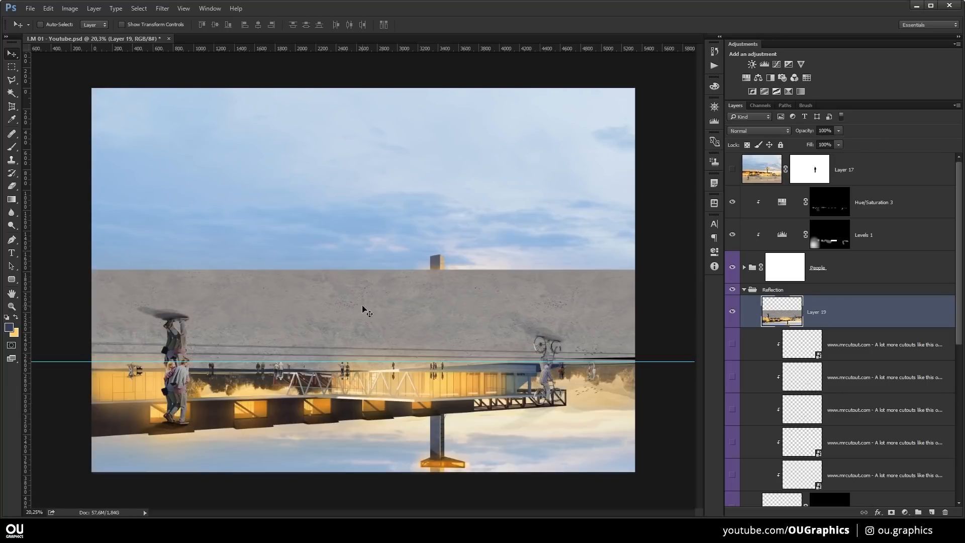
Hide the flipped layer with a black mask and paint puddle-like reflections across the ground with a soft, flattened brush at 30% opacity.
left_click(892, 512, "alt")
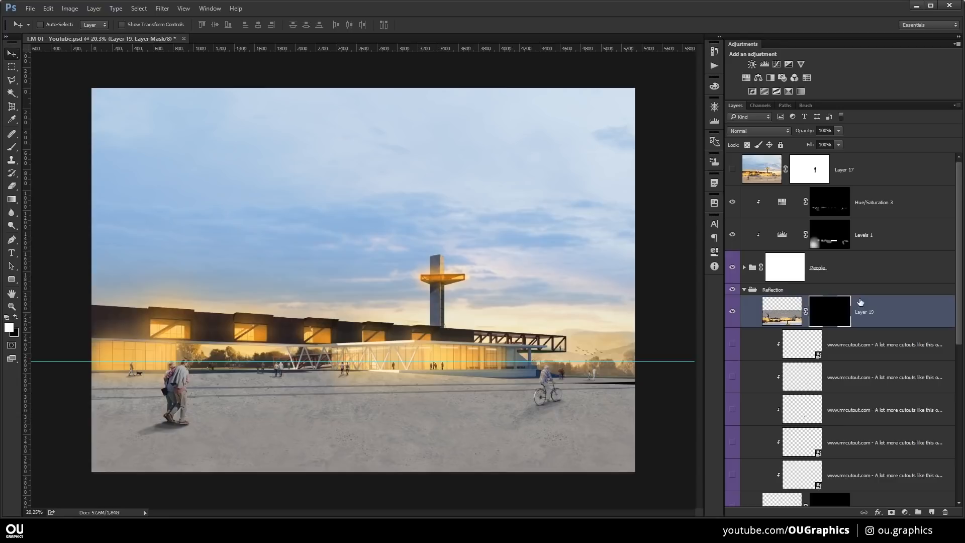
scroll(359, 424, "up", 2)
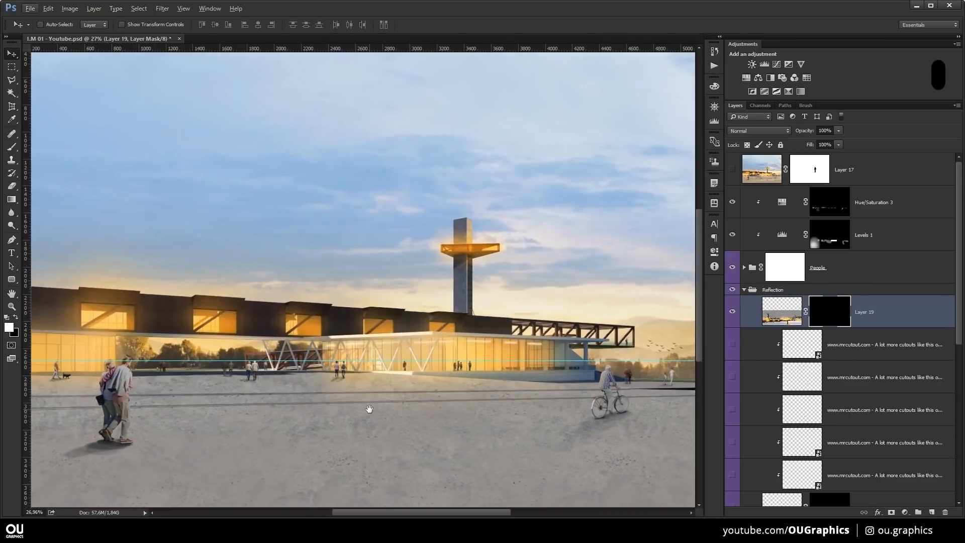
scroll(371, 409, "up", 1)
key("b")
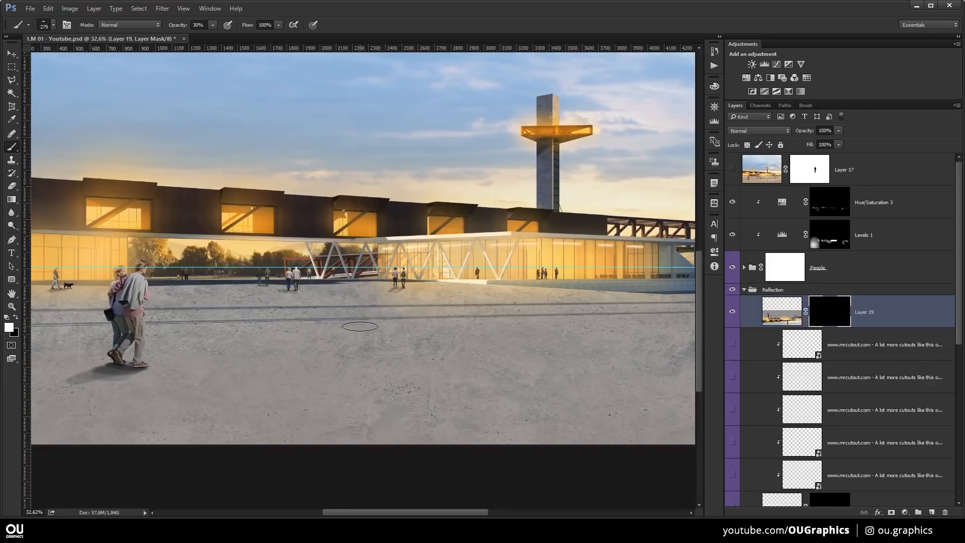
right_click(358, 337)
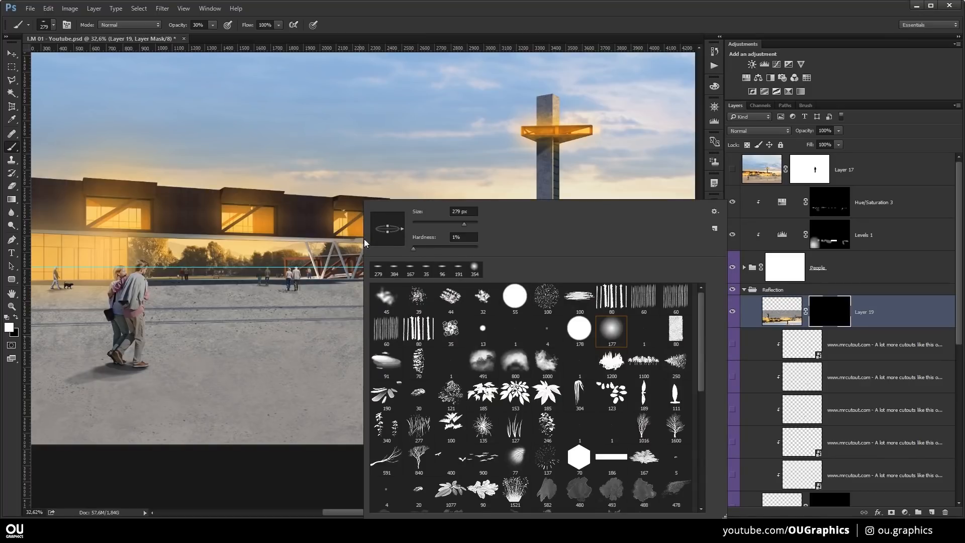
left_click(396, 154)
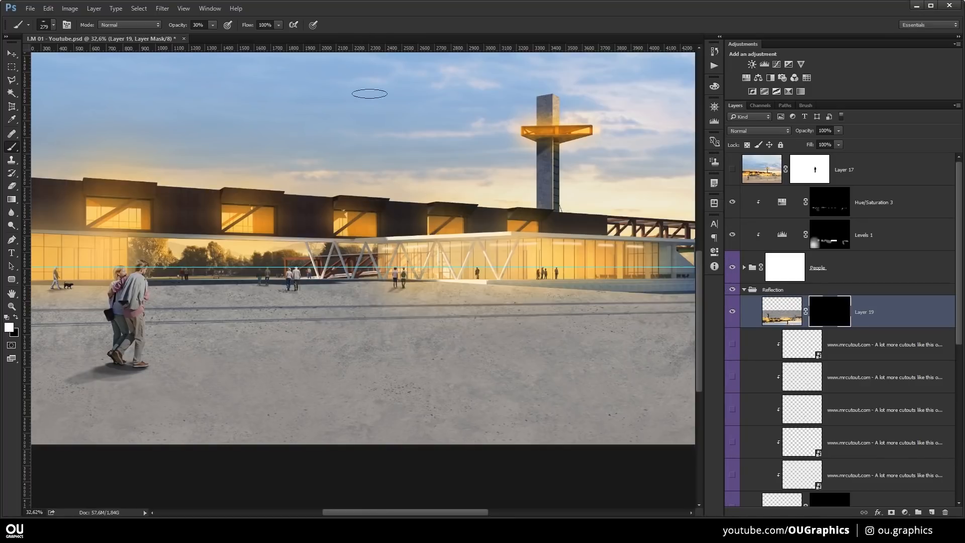
mouse_move(194, 369)
left_mouse_down()
mouse_move(512, 350)
mouse_move(289, 360)
mouse_move(508, 365)
mouse_move(226, 351)
left_mouse_up()
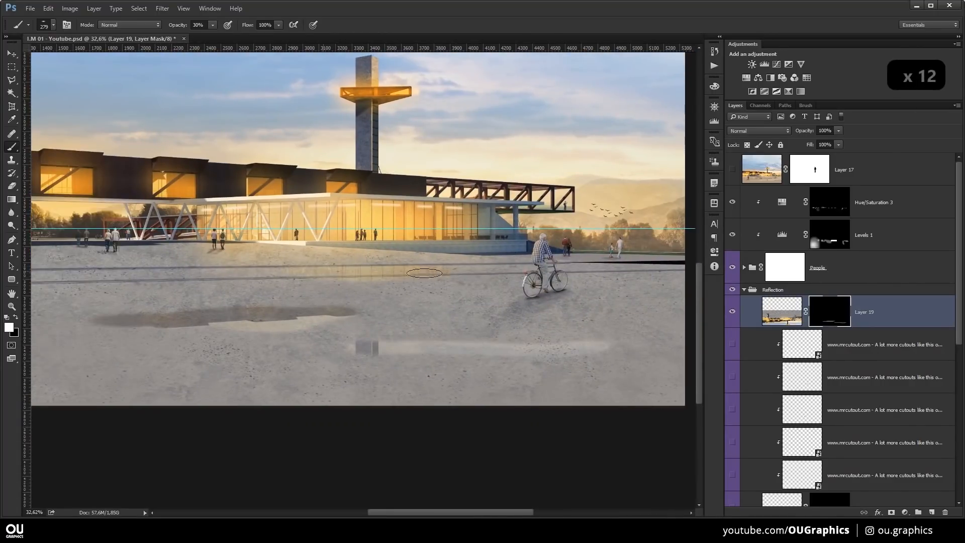
left_click_drag(340, 279, 538, 279)
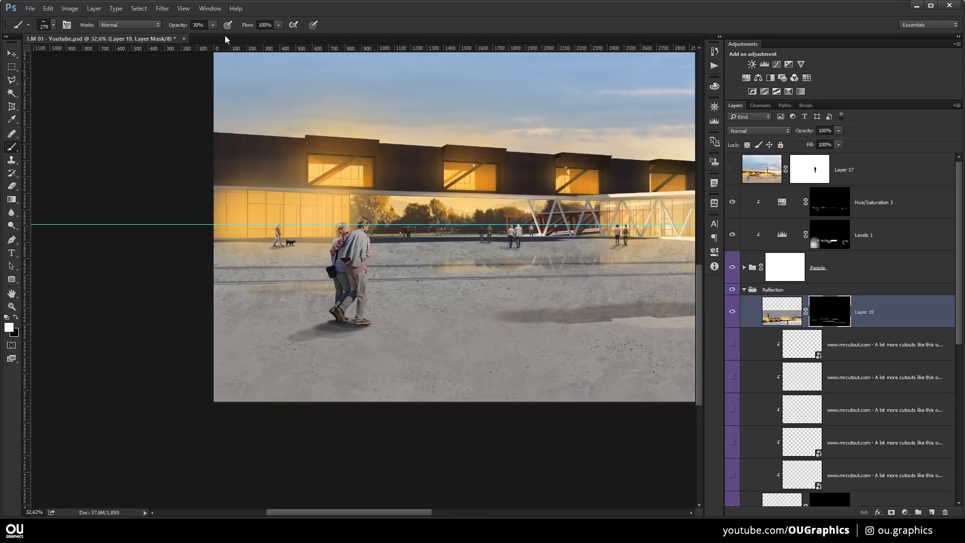
left_click_drag(609, 293, 517, 291)
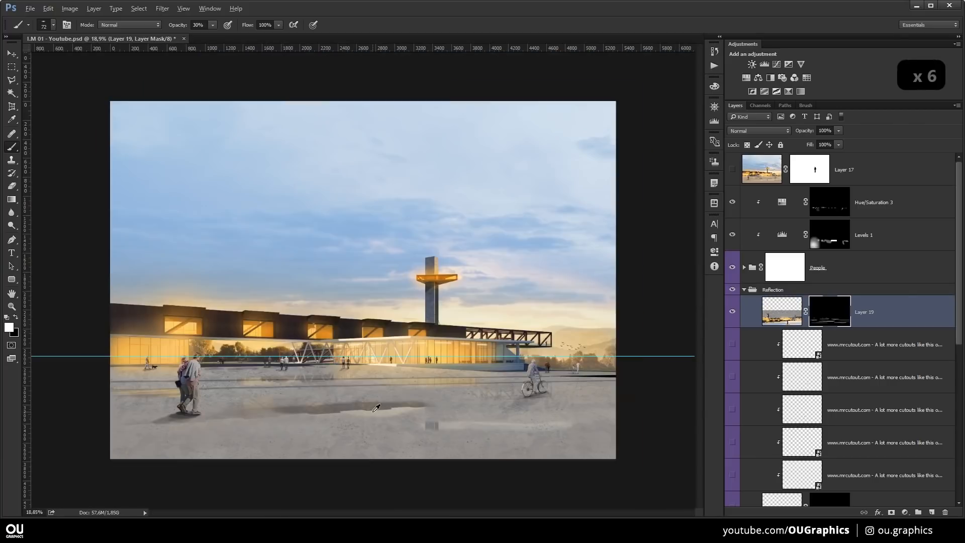
Compare the ground with Layer 19 off and on, then show the prepared Layer 16 reflection in its place.
scroll(377, 406, "up", 1)
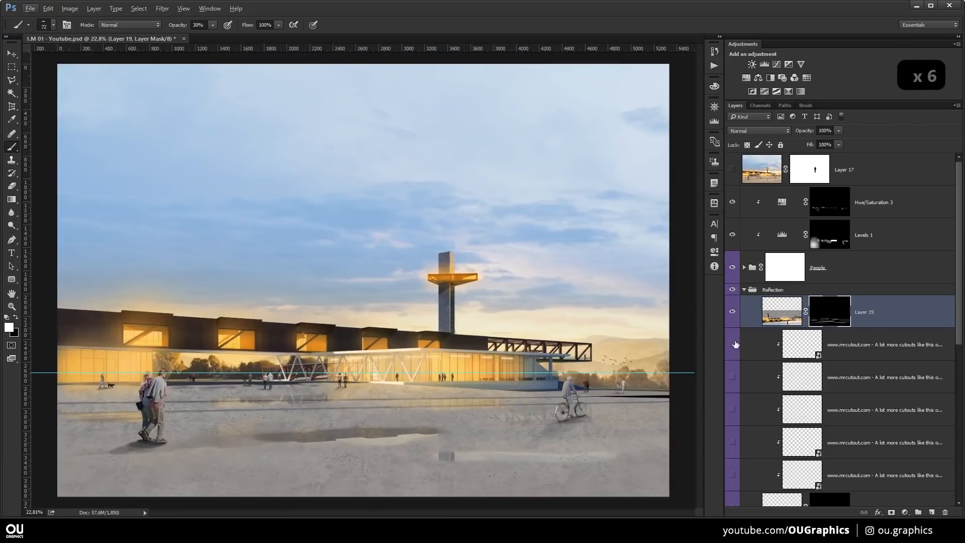
left_click(734, 312)
left_click(733, 312)
left_click(835, 225, "shift")
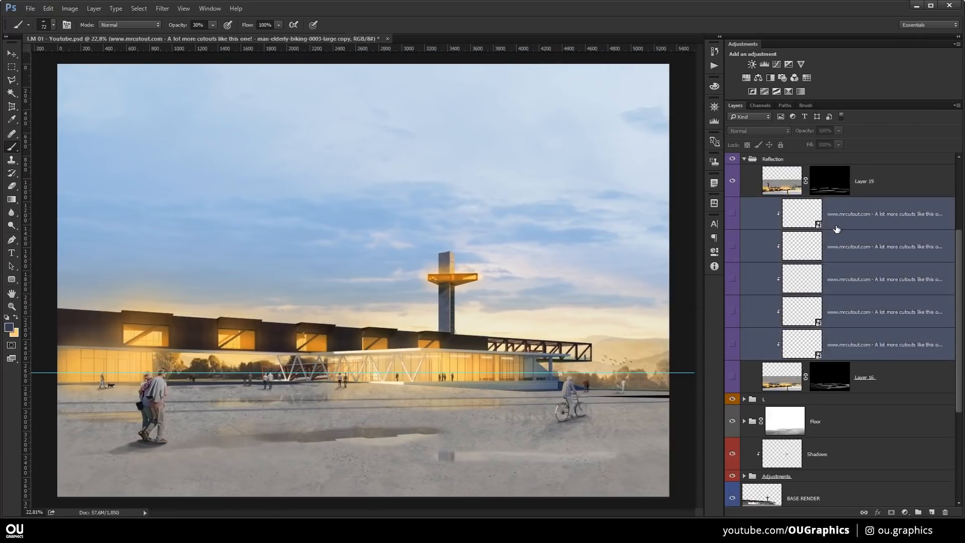
key("ctrl+alt+g")
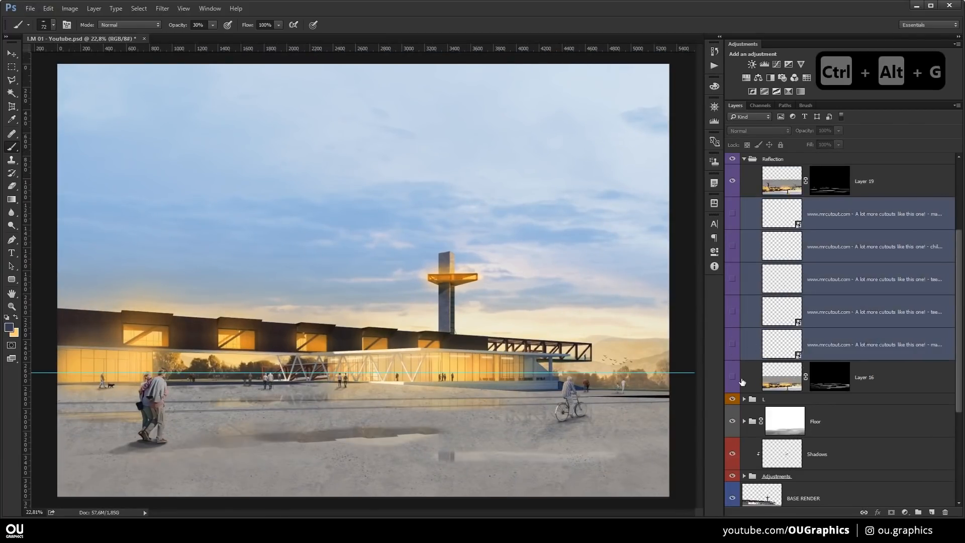
left_click(742, 382)
left_click(733, 377)
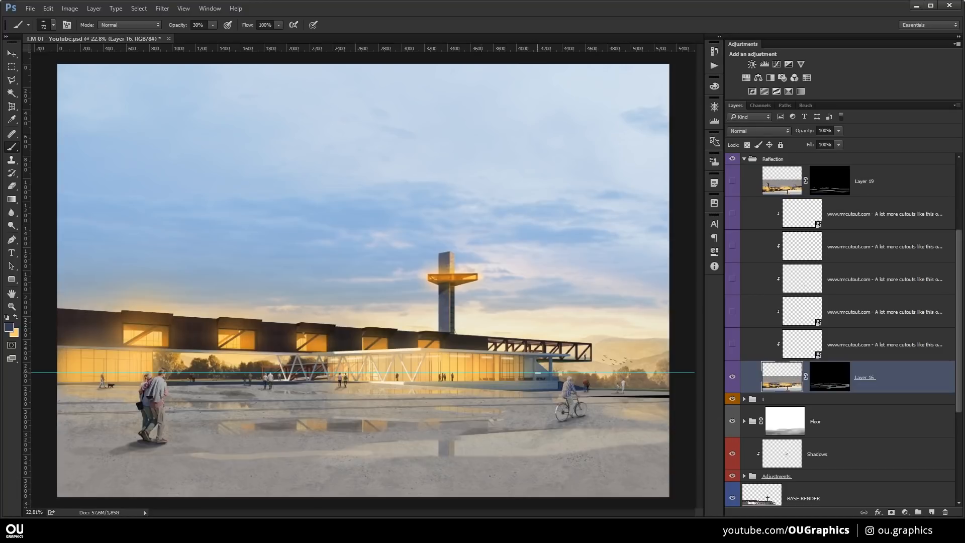
Flip the copied cyclist cutout vertically, place it below the original and skew it about -20.7° so the wheels meet, applying the transform.
scroll(407, 285, "up", 2)
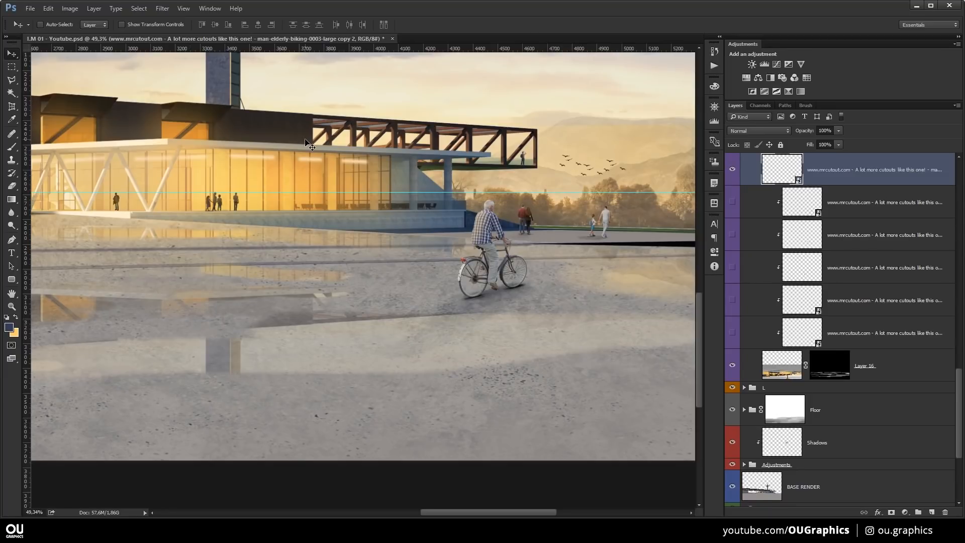
key("ctrl+t")
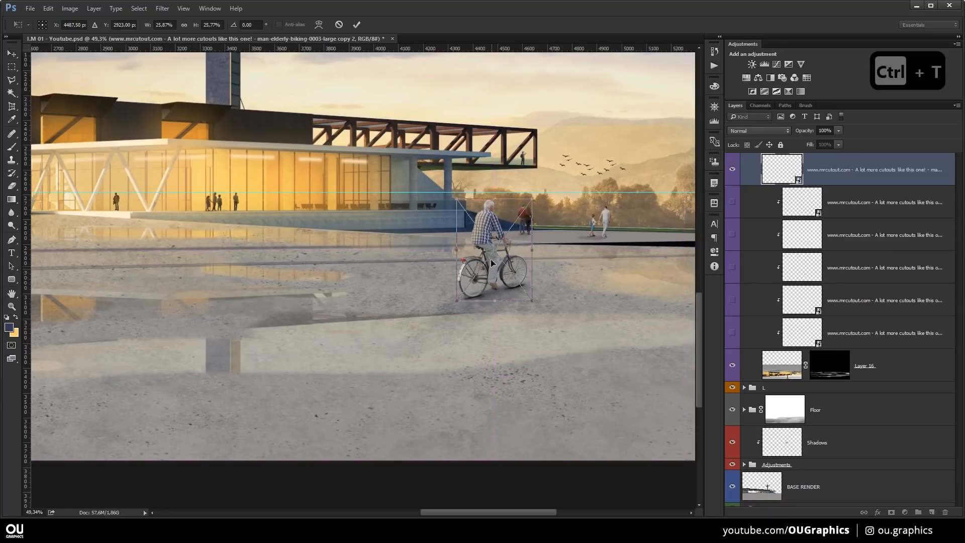
right_click(509, 242)
left_click(533, 410)
left_click_drag(494, 224, 495, 321)
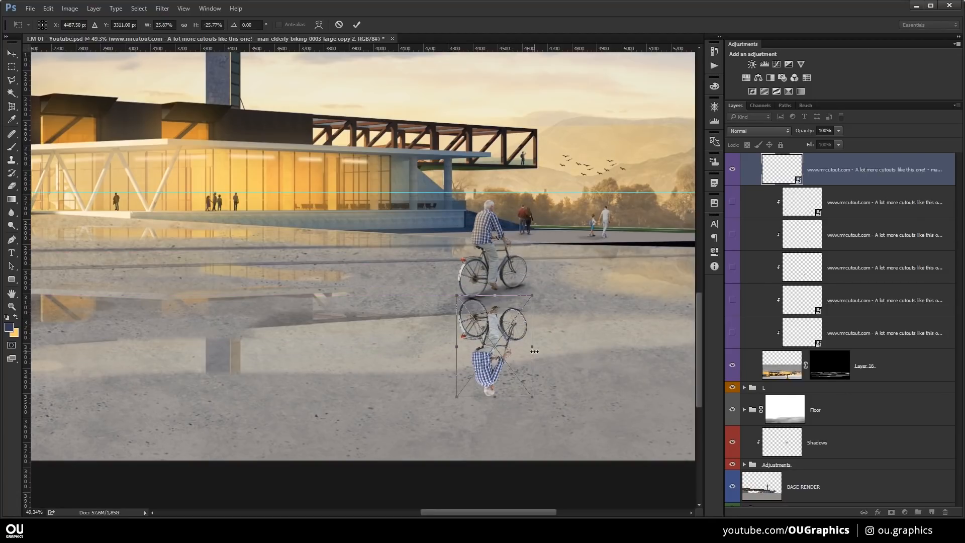
left_click_drag(532, 346, 531, 318)
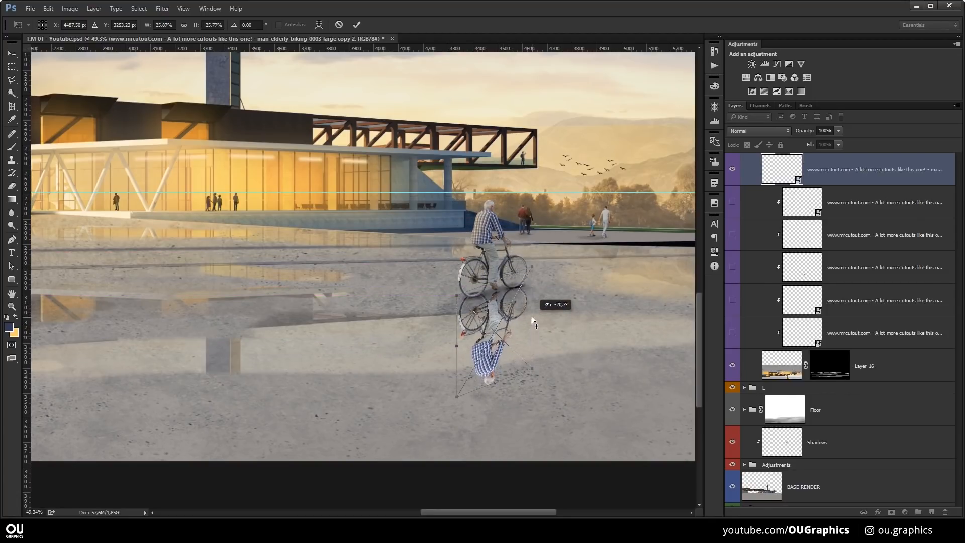
right_click(532, 318)
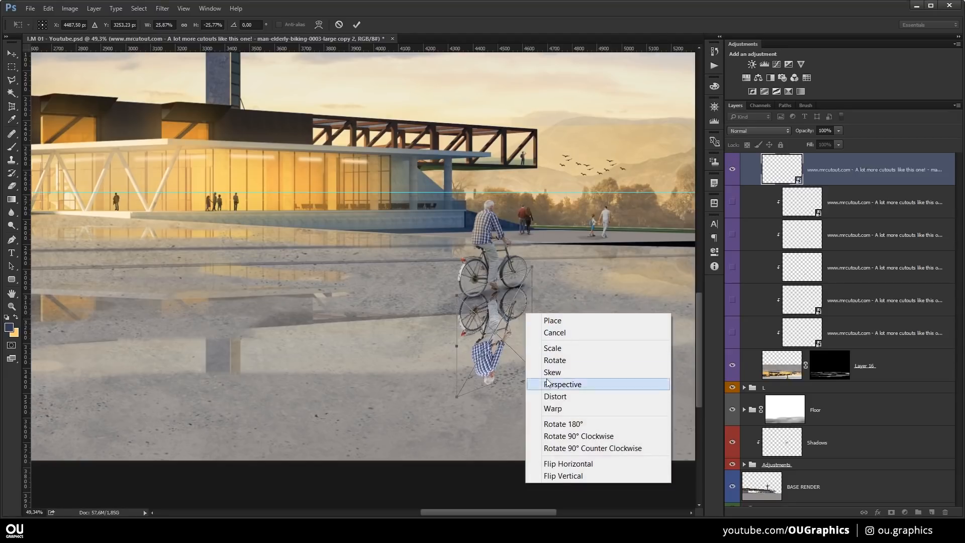
left_click(538, 25)
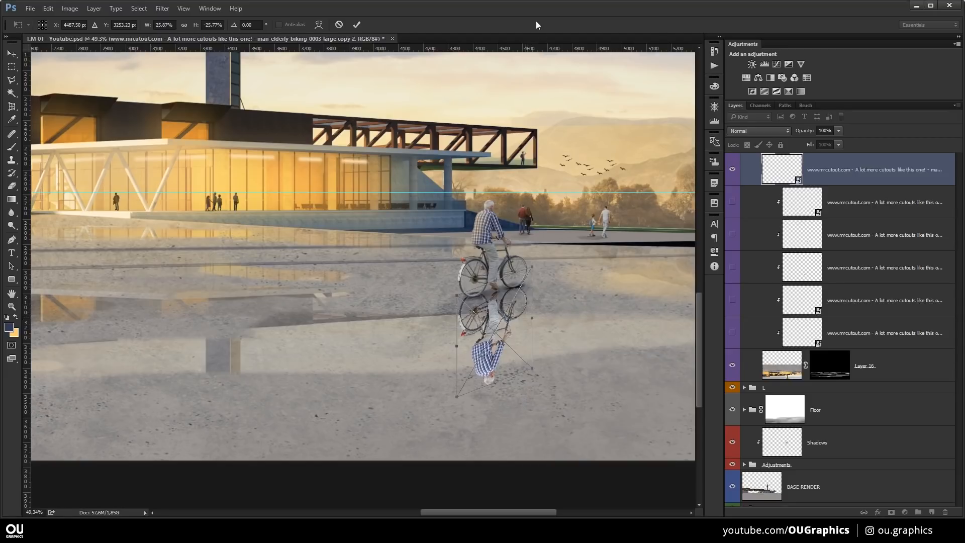
left_click(356, 25)
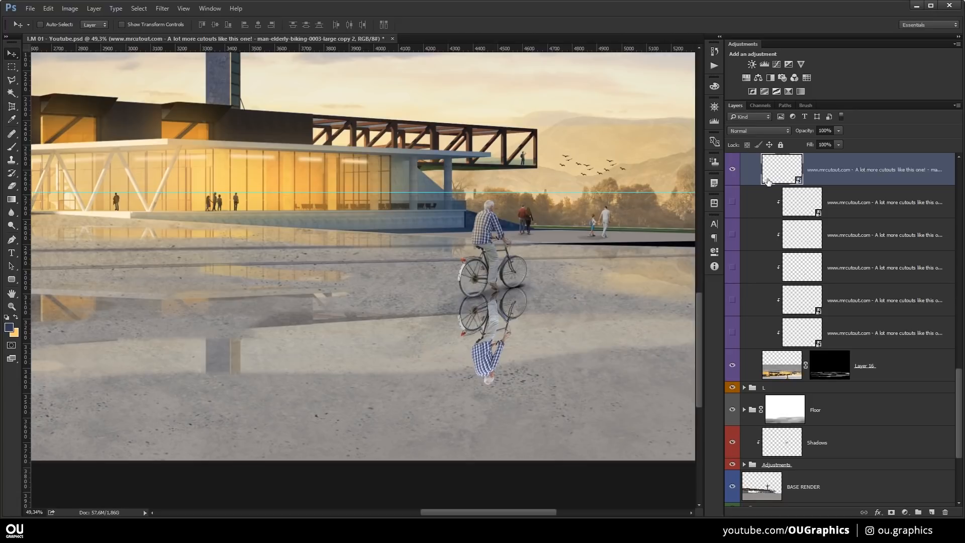
Place the flipped cyclist copy directly above Layer 16 and clip it to that reflection layer.
left_click_drag(771, 173, 765, 347)
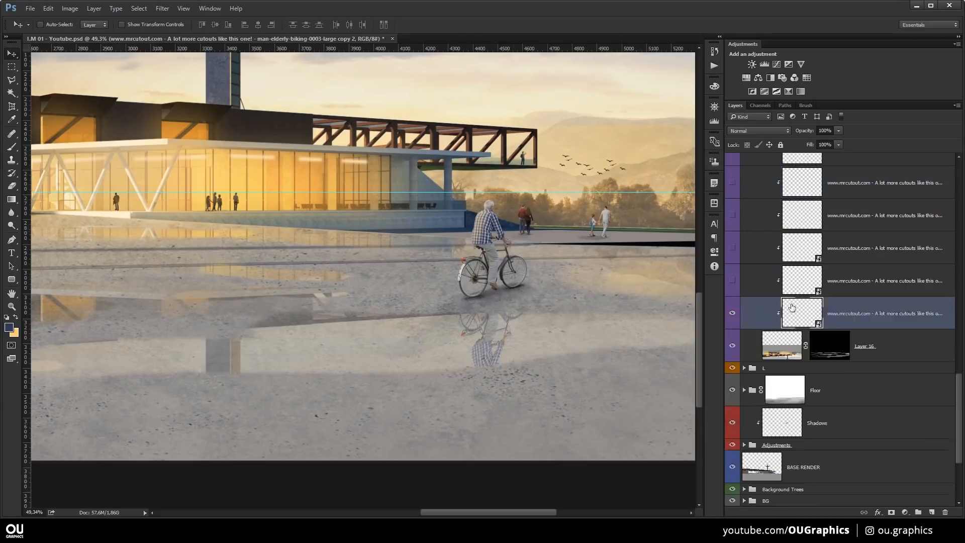
key("ctrl+alt+g")
key("ctrl+alt+g")
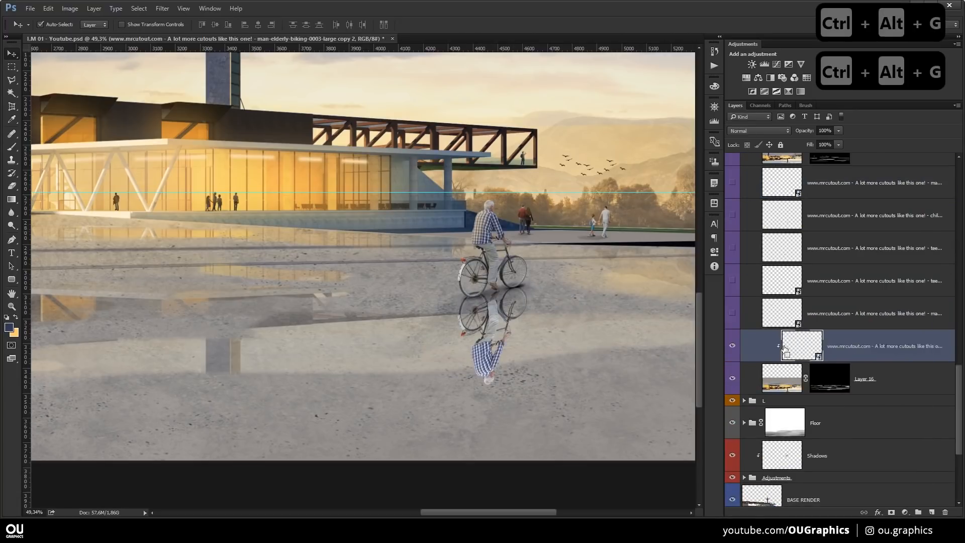
scroll(566, 329, "down", 3)
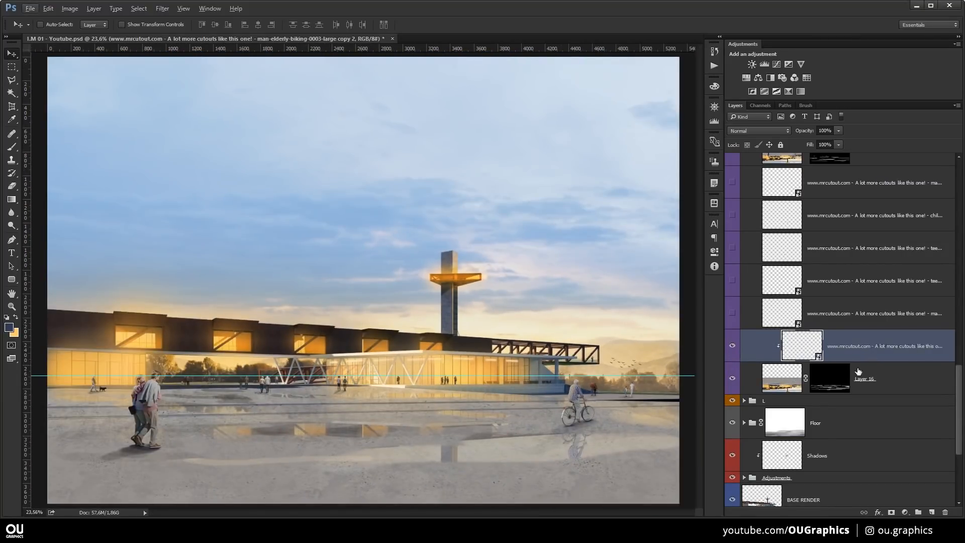
Make the five flipped figure cutouts in the Reflection group visible and clip them to Layer 16.
key("ctrl+e")
scroll(827, 411, "up", 3)
left_click(827, 410)
left_click(823, 292, "shift")
left_click_drag(733, 280, 733, 417)
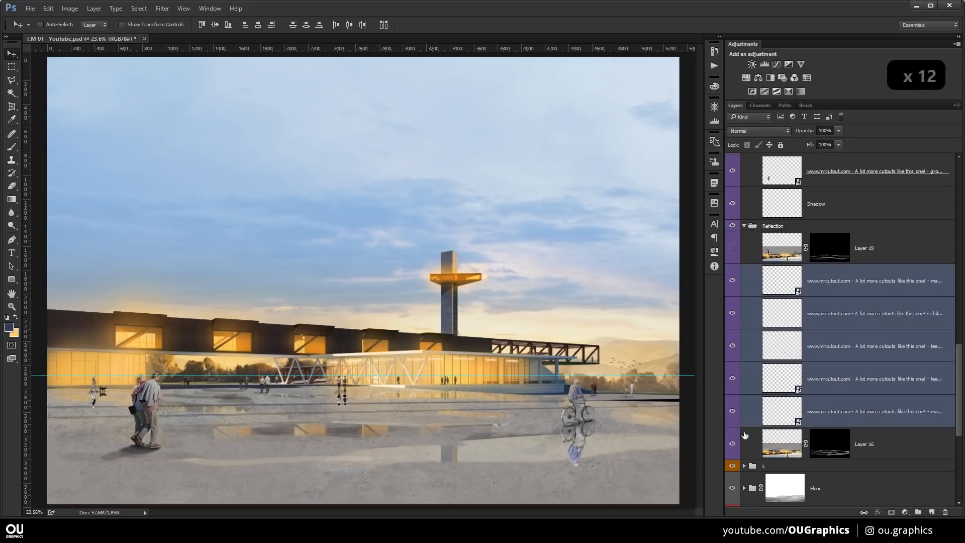
key("ctrl+alt+g")
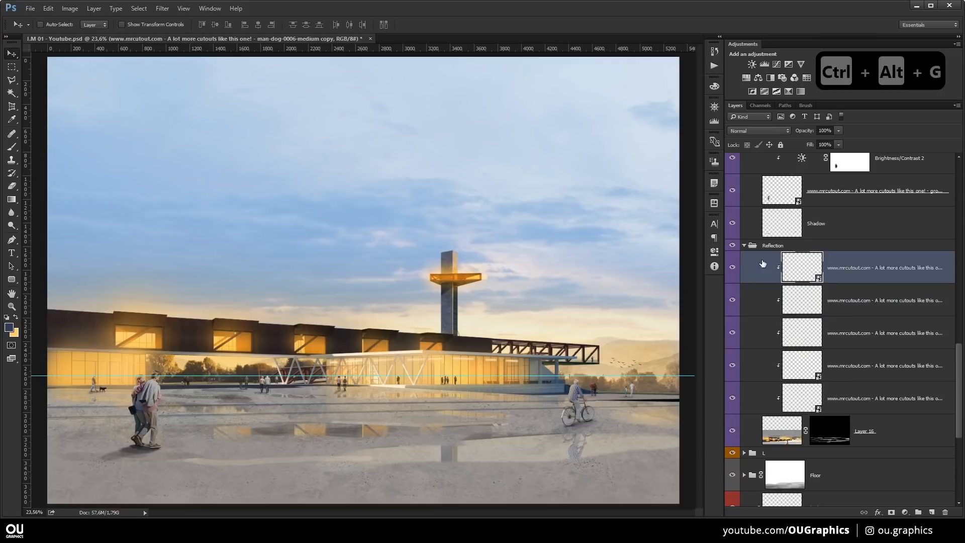
Collapse the Reflection and People groups.
scroll(855, 319, "up", 6)
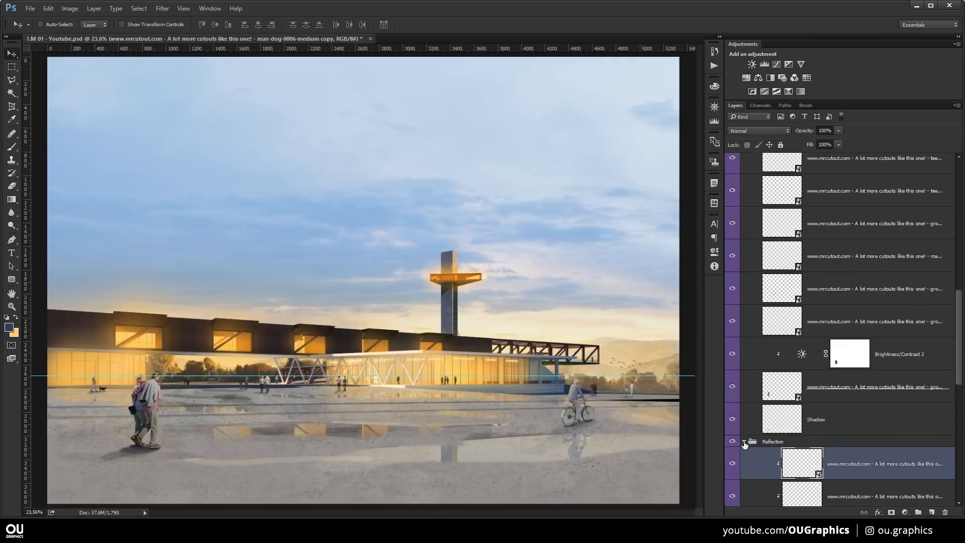
left_click(744, 442)
scroll(759, 274, "up", 11)
scroll(759, 273, "up", 3)
left_click(747, 272)
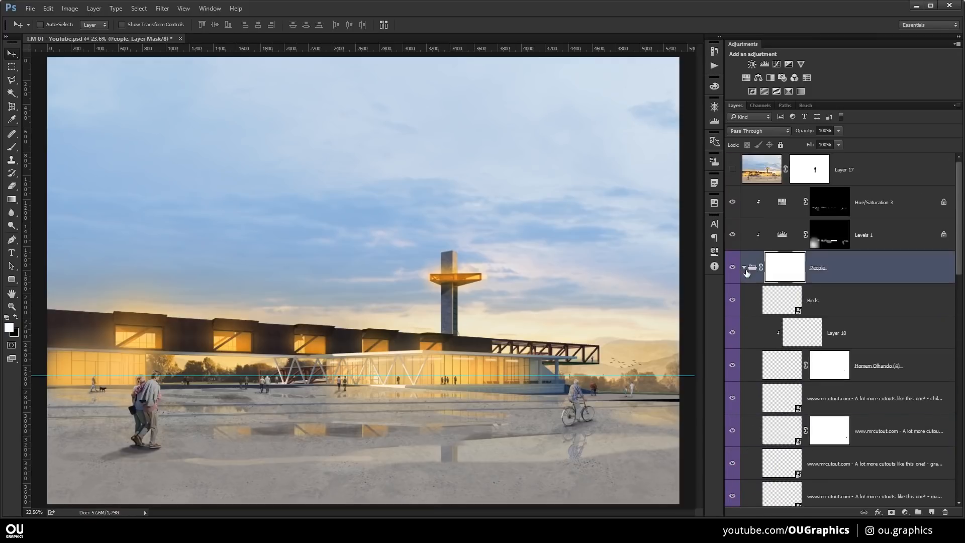
left_click(744, 270)
Add a new layer above Hue/Saturation 3 and stamp all visible layers into it.
left_click(759, 193)
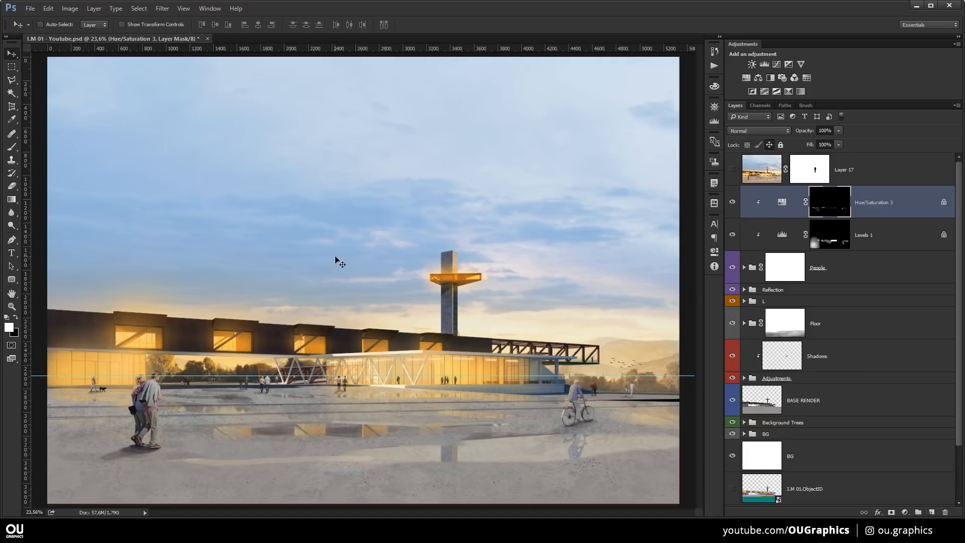
left_click(934, 513)
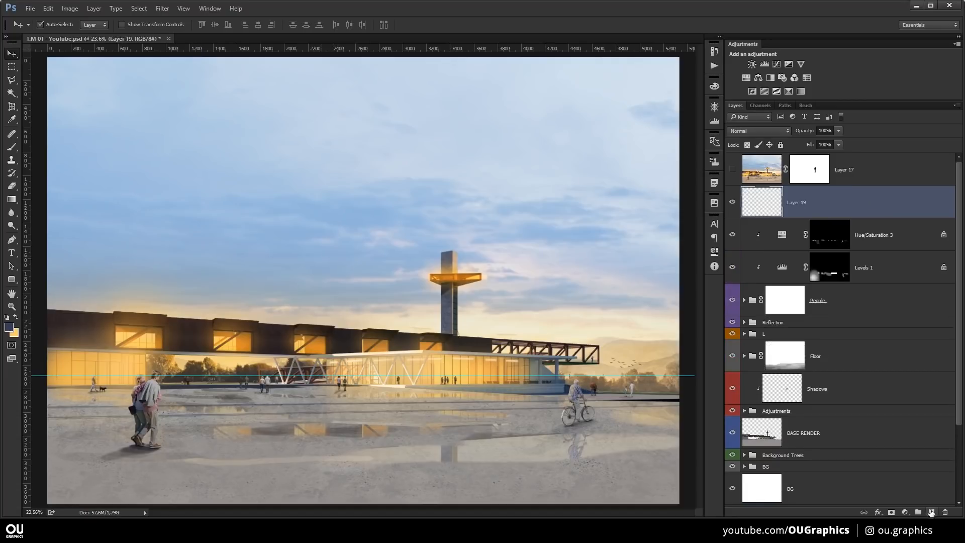
key("ctrl+alt+shift+e")
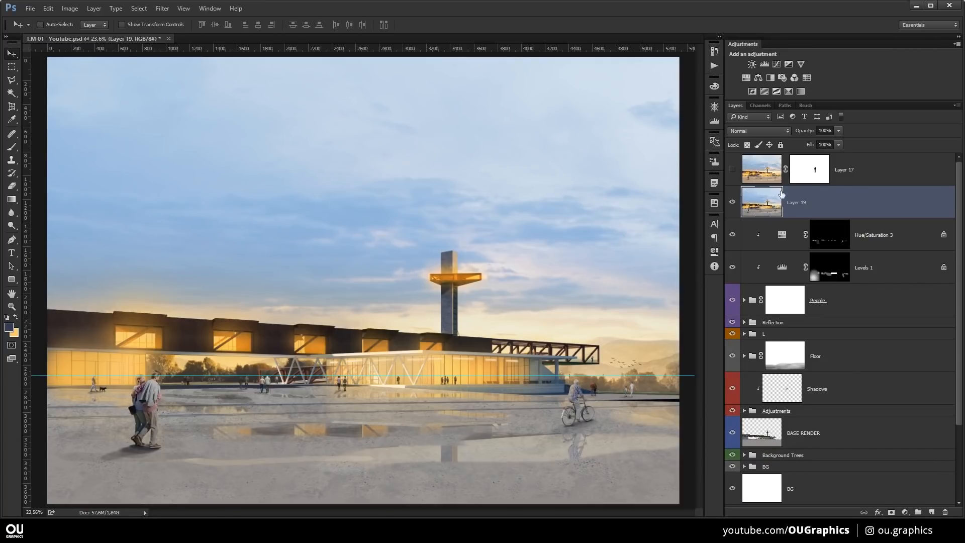
Apply the Camera Raw Filter to Layer 19 with Temperature +18, Tint +8, Exposure +0.10, Contrast -1 and slightly raised Highlights.
left_click(162, 9)
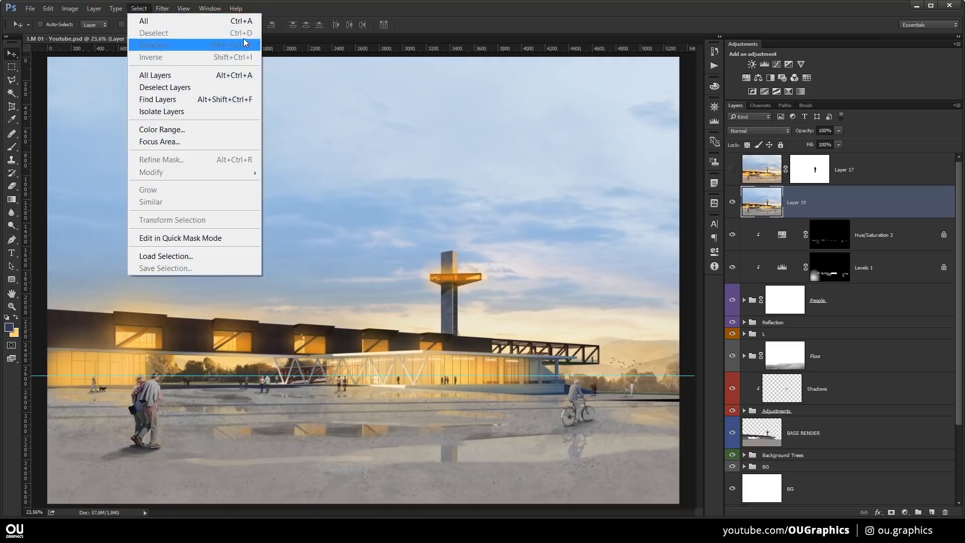
left_click(196, 81)
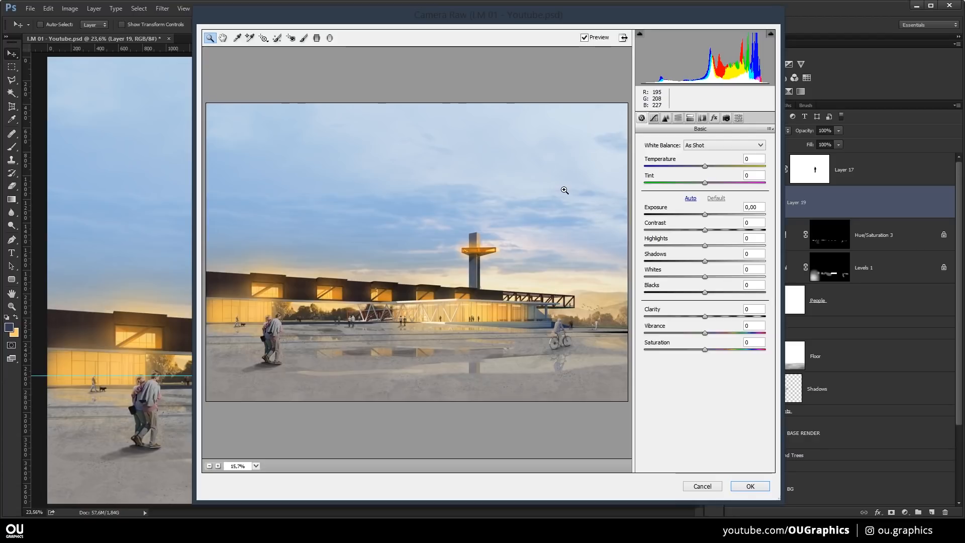
mouse_move(704, 168)
left_mouse_down()
mouse_move(716, 170)
mouse_move(712, 182)
left_mouse_up()
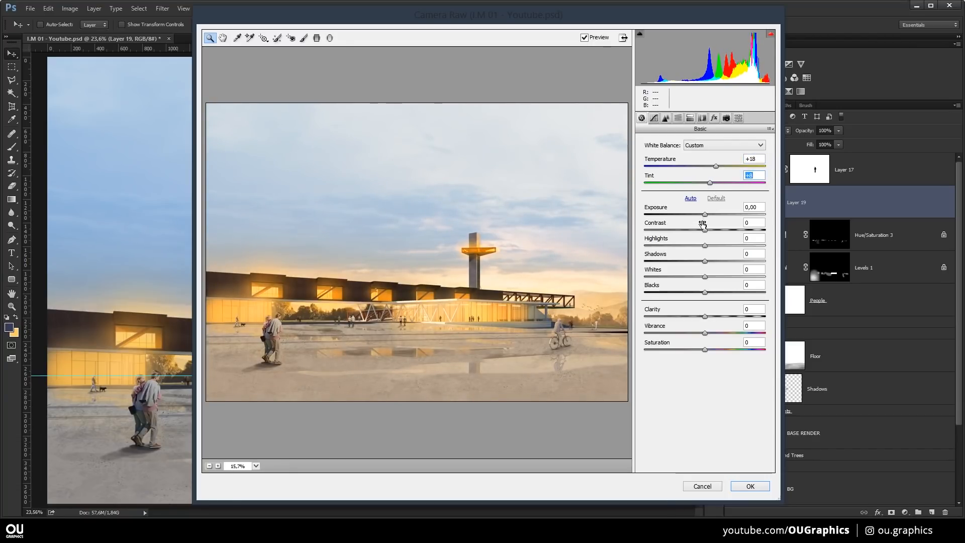
left_click_drag(705, 214, 707, 247)
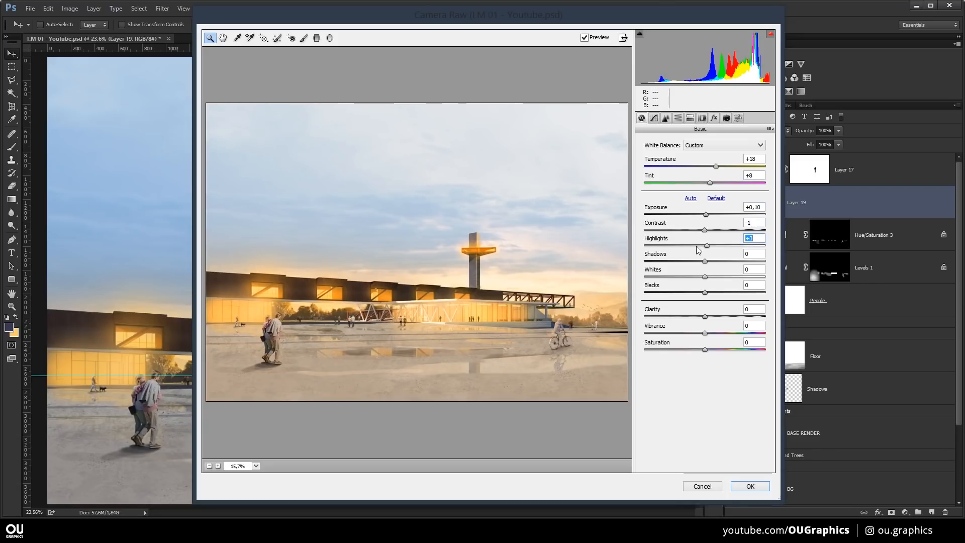
key("Return")
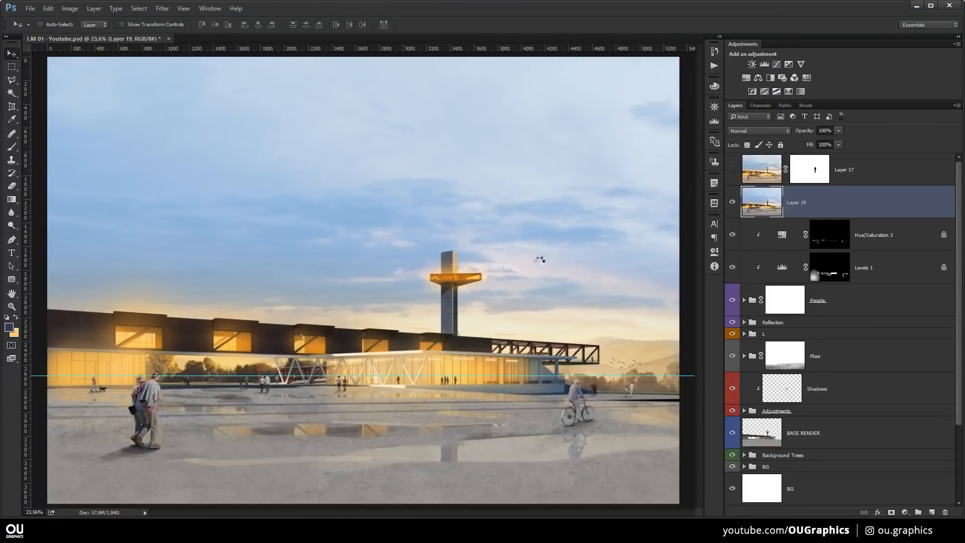
scroll(476, 236, "down", 3)
scroll(395, 206, "up", 2)
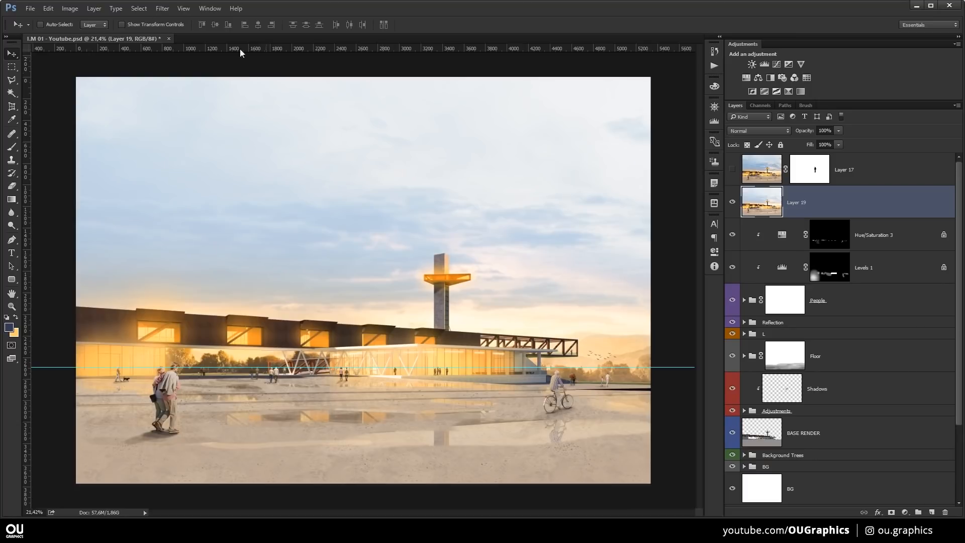
Open Topaz Clarity on Layer 19, preview the Architecture preset Cityscape II and apply it.
left_click(157, 10)
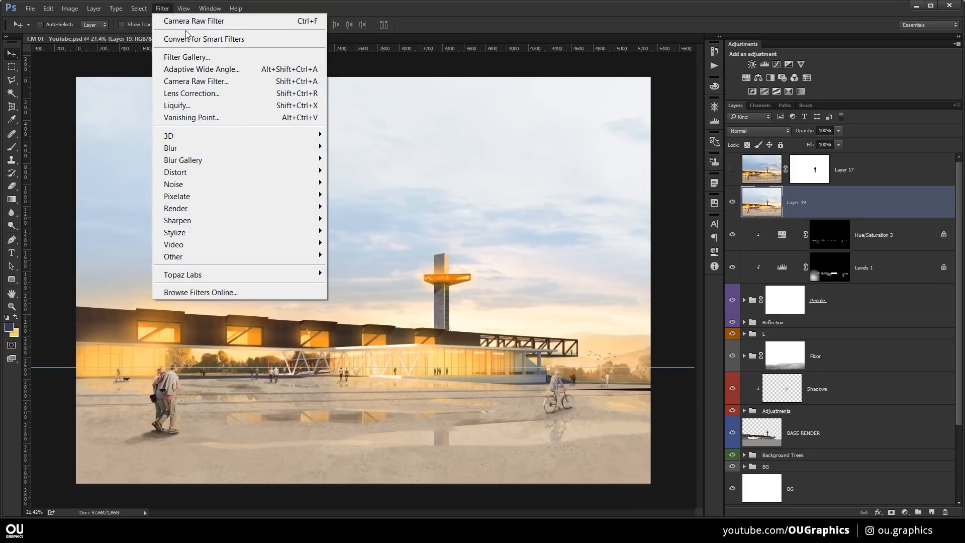
mouse_move(239, 274)
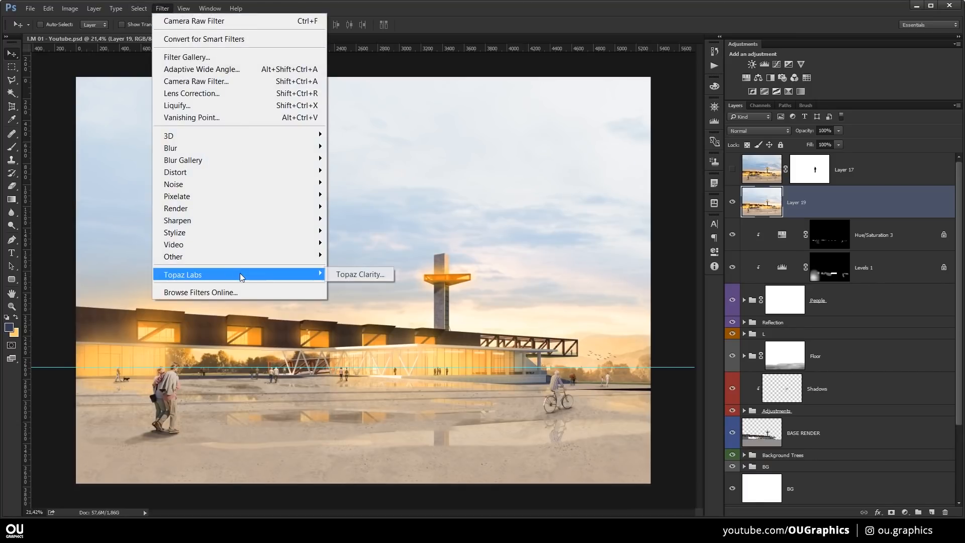
left_click(357, 276)
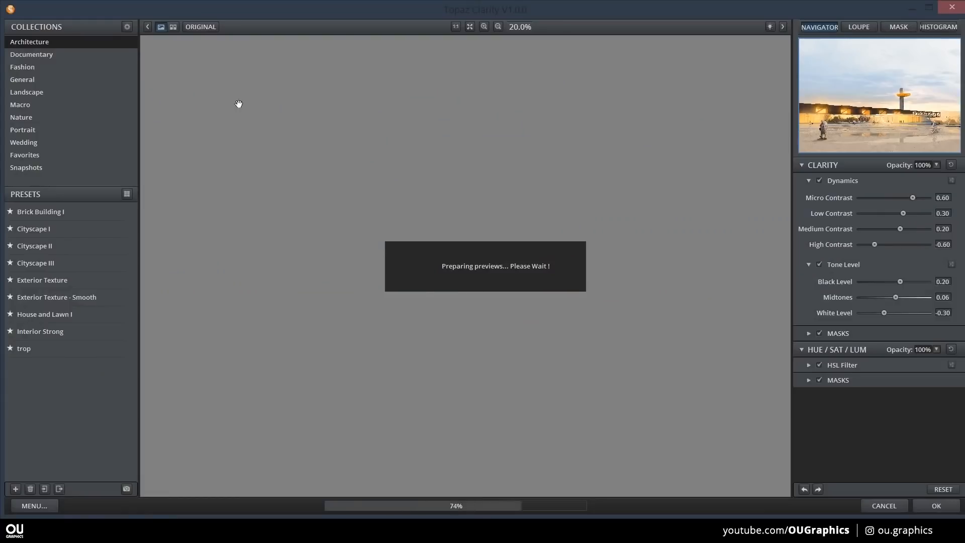
left_click(101, 242)
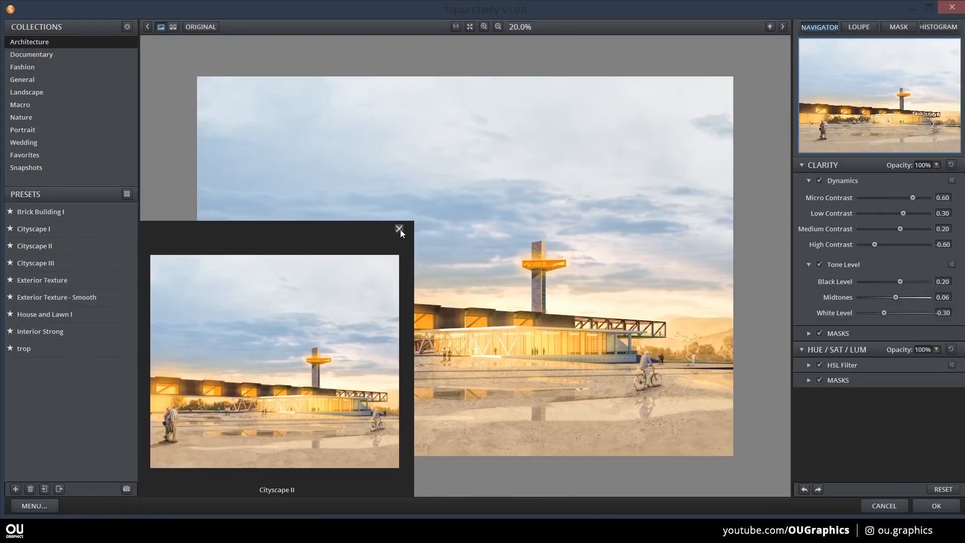
left_click(400, 228)
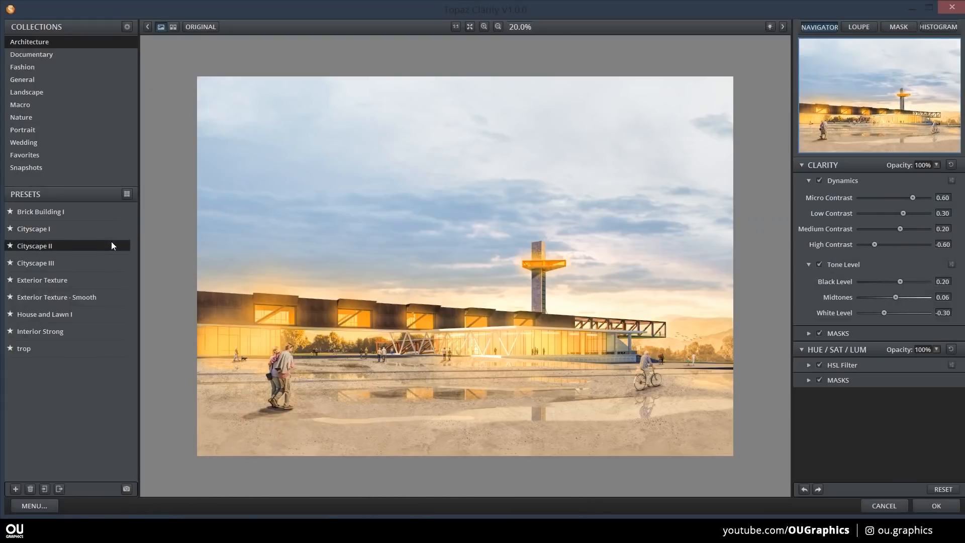
left_click(24, 245)
Compare with the original, set the Hue / Sat / Lum opacity to 41% and accept the Topaz Clarity result.
left_click(204, 31)
double_click(921, 349)
type("41")
key("Return")
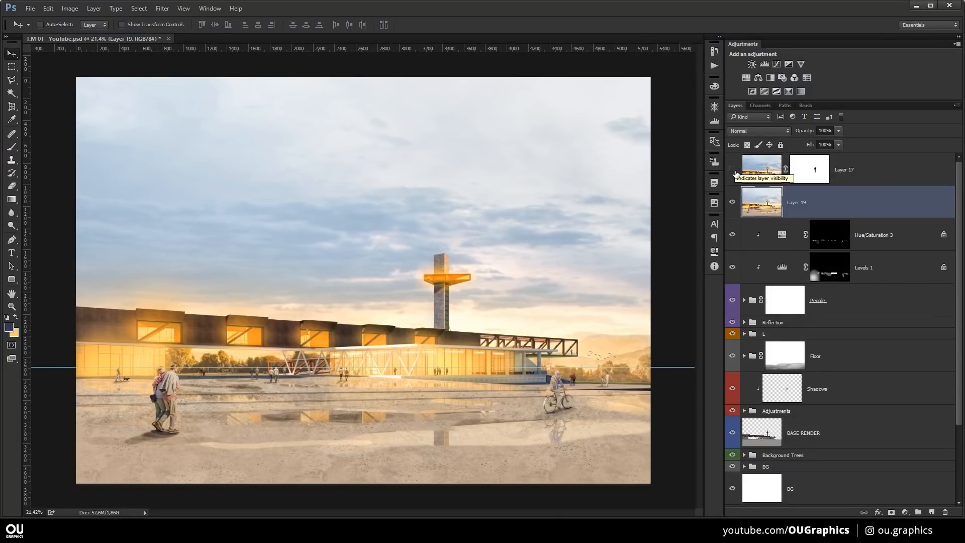
Make the graded Layer 17 visible, select it and hide Layer 19.
left_click(733, 170)
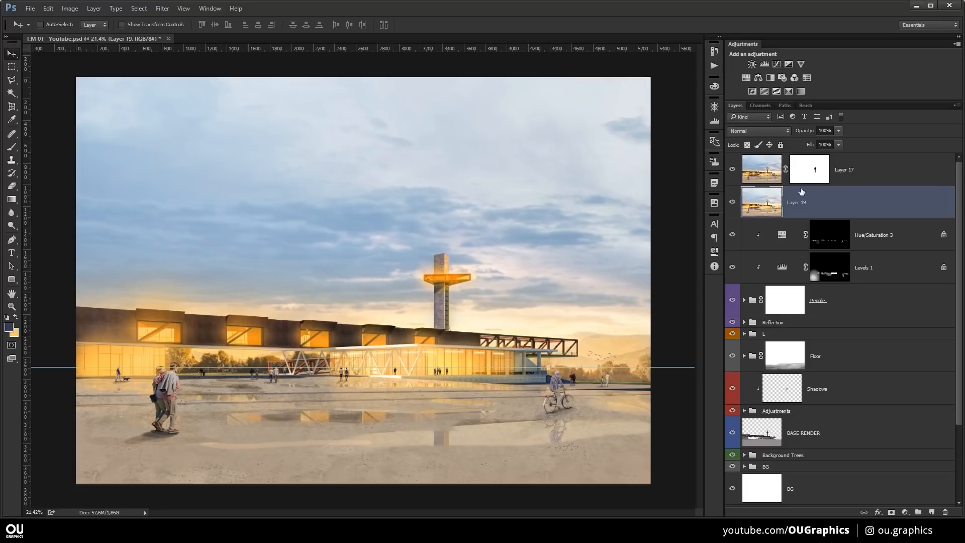
left_click(762, 175)
left_click(732, 201)
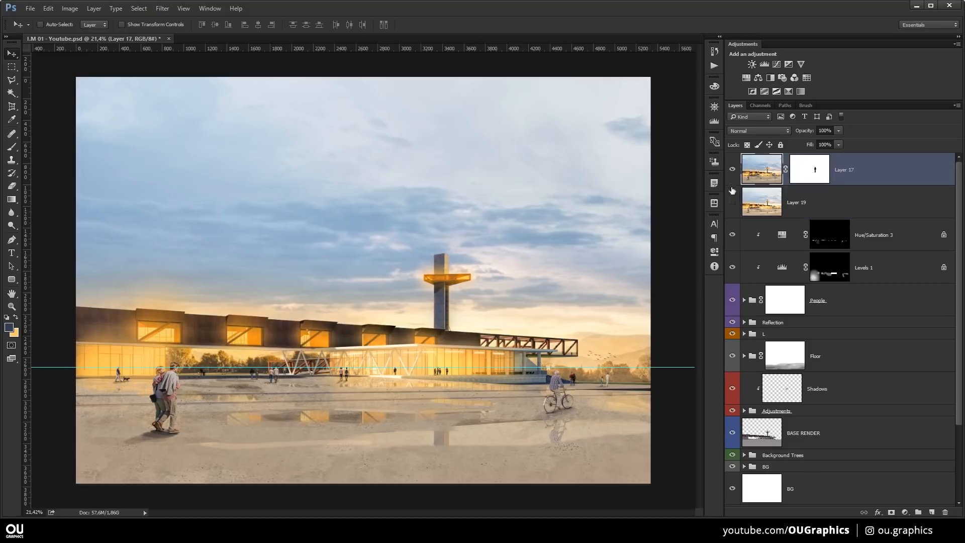
Check Layer 17's mask around the cross by disabling and re-enabling it and viewing the mask alone.
left_click(808, 173, "shift")
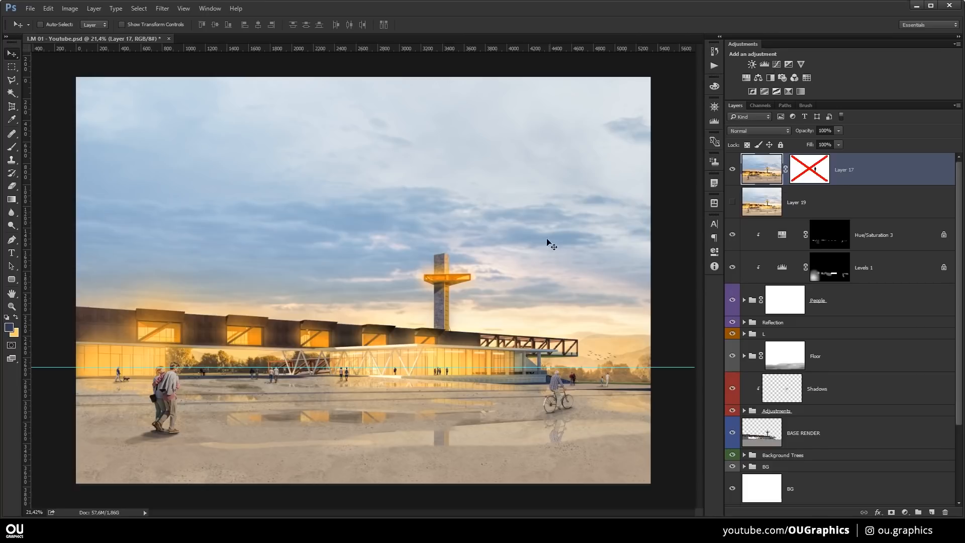
key("ctrl+d")
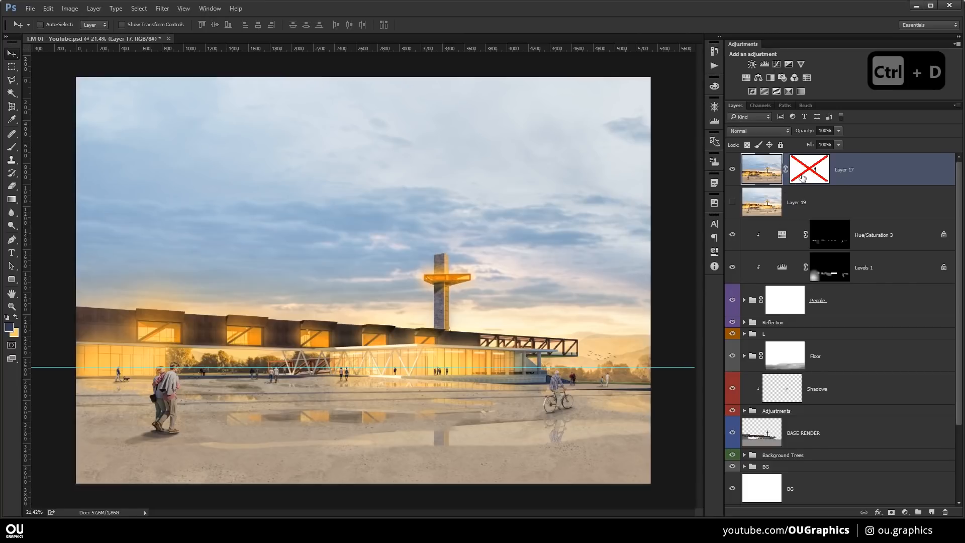
left_click(803, 176, "shift")
left_click(808, 176, "alt")
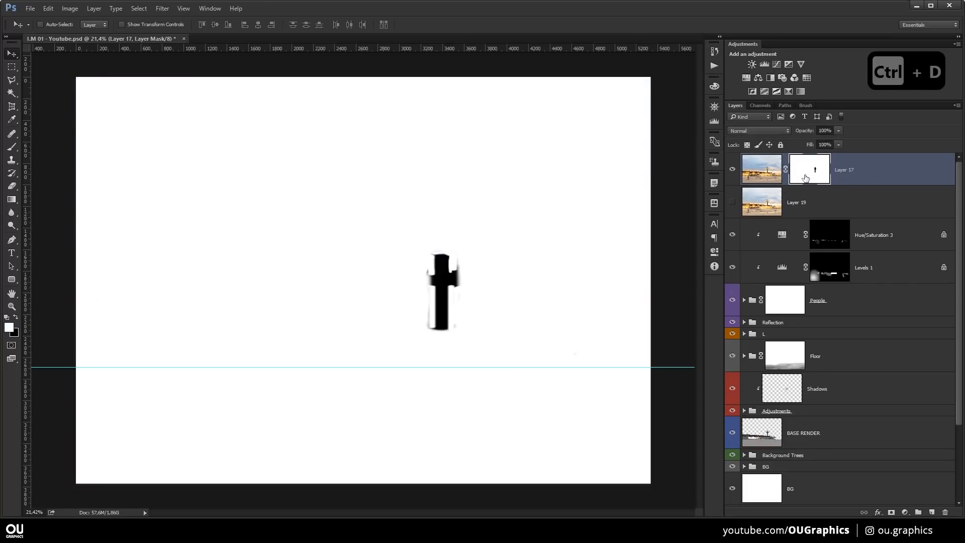
left_click(804, 177, "alt")
Compare the image with and without Layer 17, and view the BASE RENDER layer alone before restoring all layers.
left_click(732, 170)
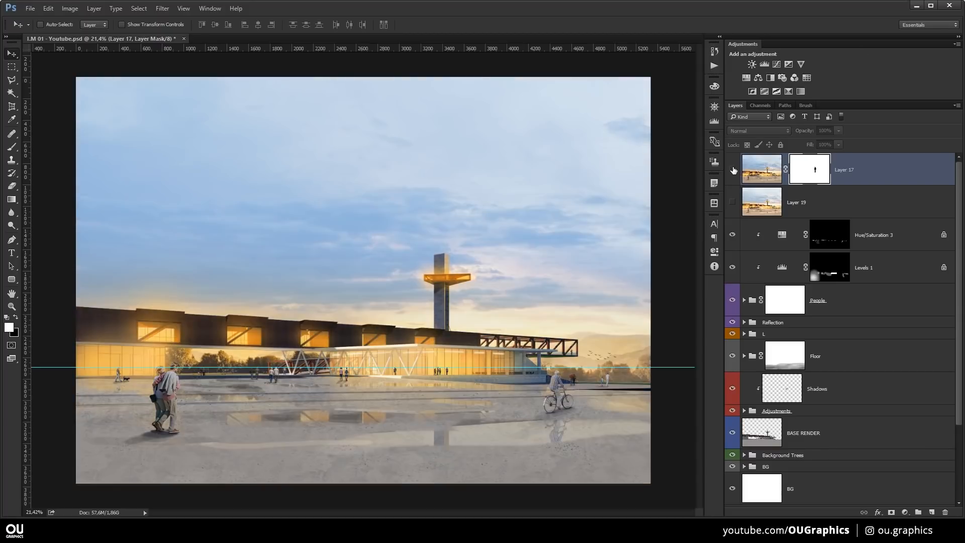
left_click(732, 169)
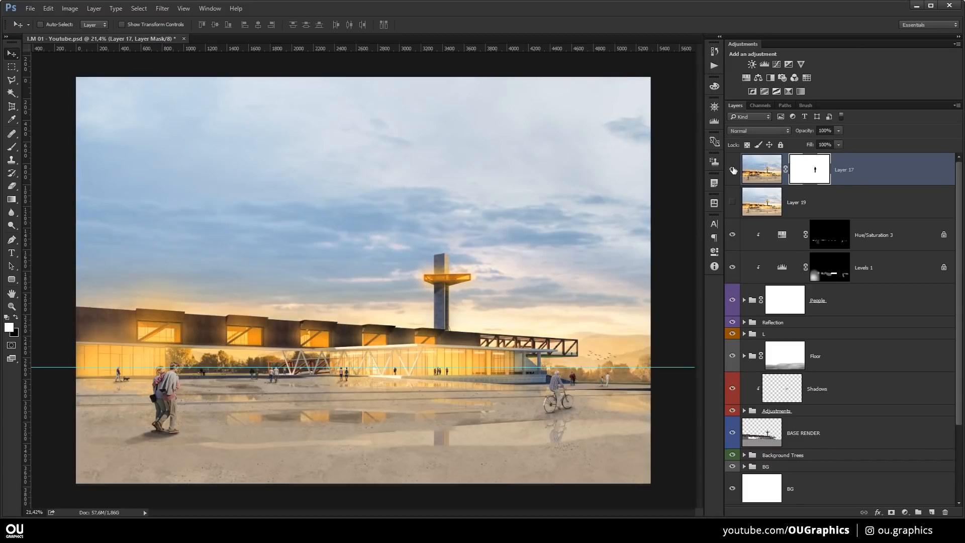
left_click(733, 170)
left_click(733, 170)
key("alt")
left_click(733, 436, "alt")
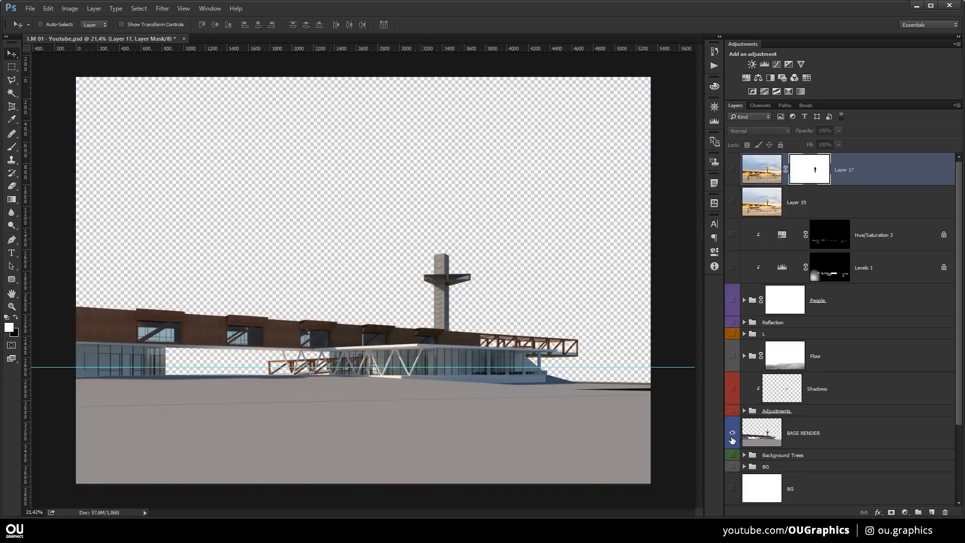
left_click(732, 435, "alt")
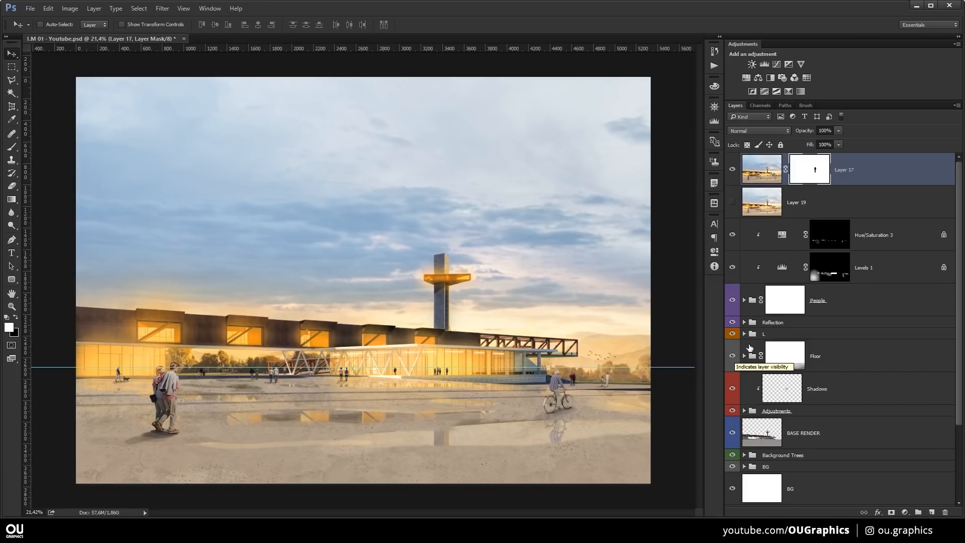
Hide Layer 17 and compare the image with and without the L and People groups.
key("ctrl+comma")
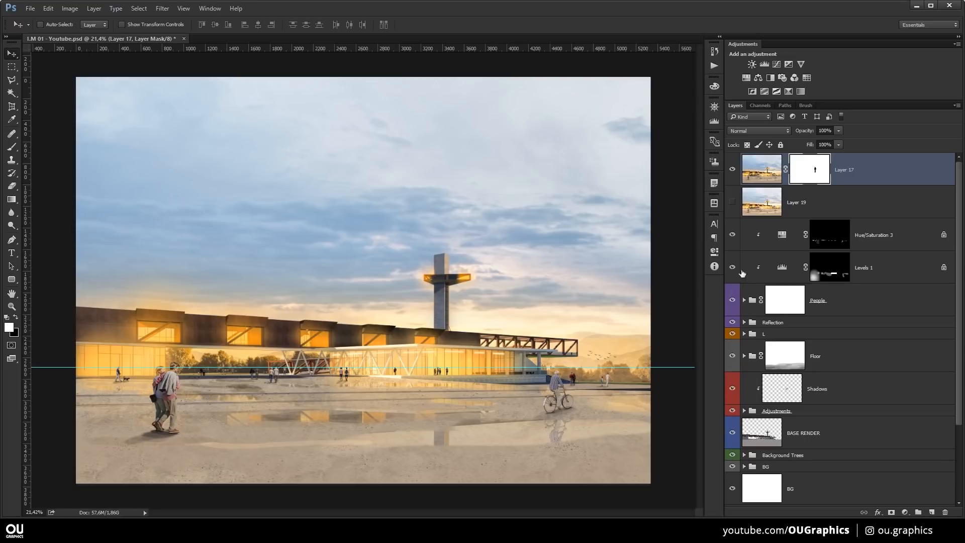
left_click(733, 334)
left_click(733, 335)
left_click(732, 336)
left_click(732, 335)
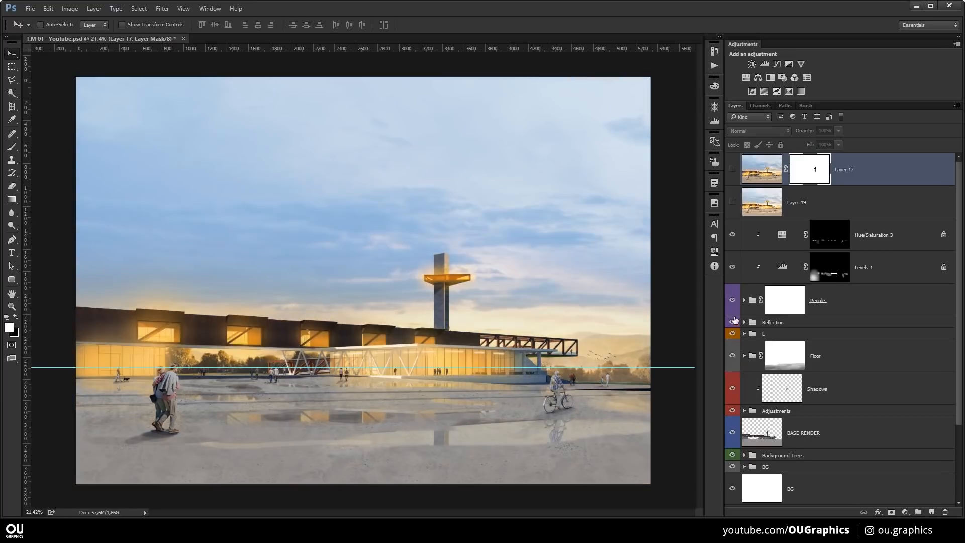
left_click(732, 304)
left_click(732, 304)
left_click(733, 304)
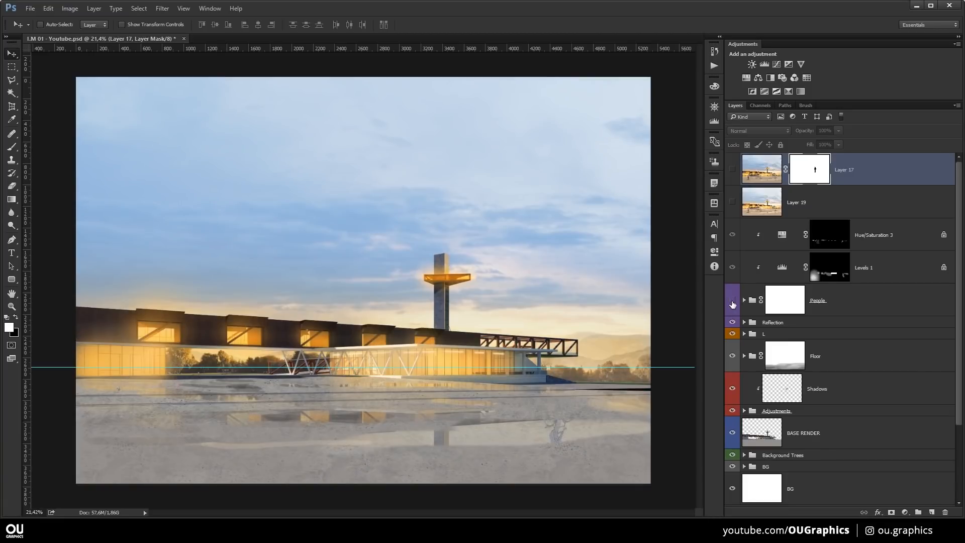
left_click(733, 304)
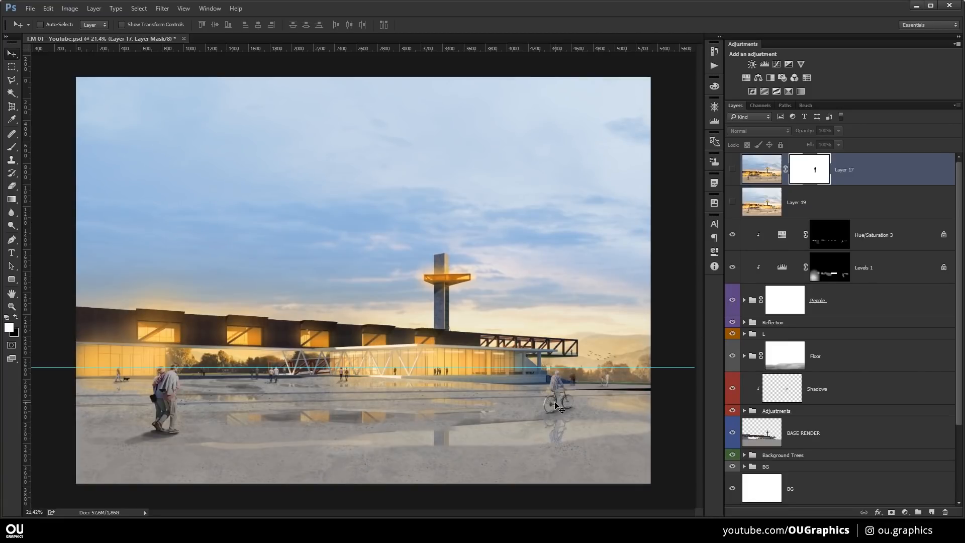